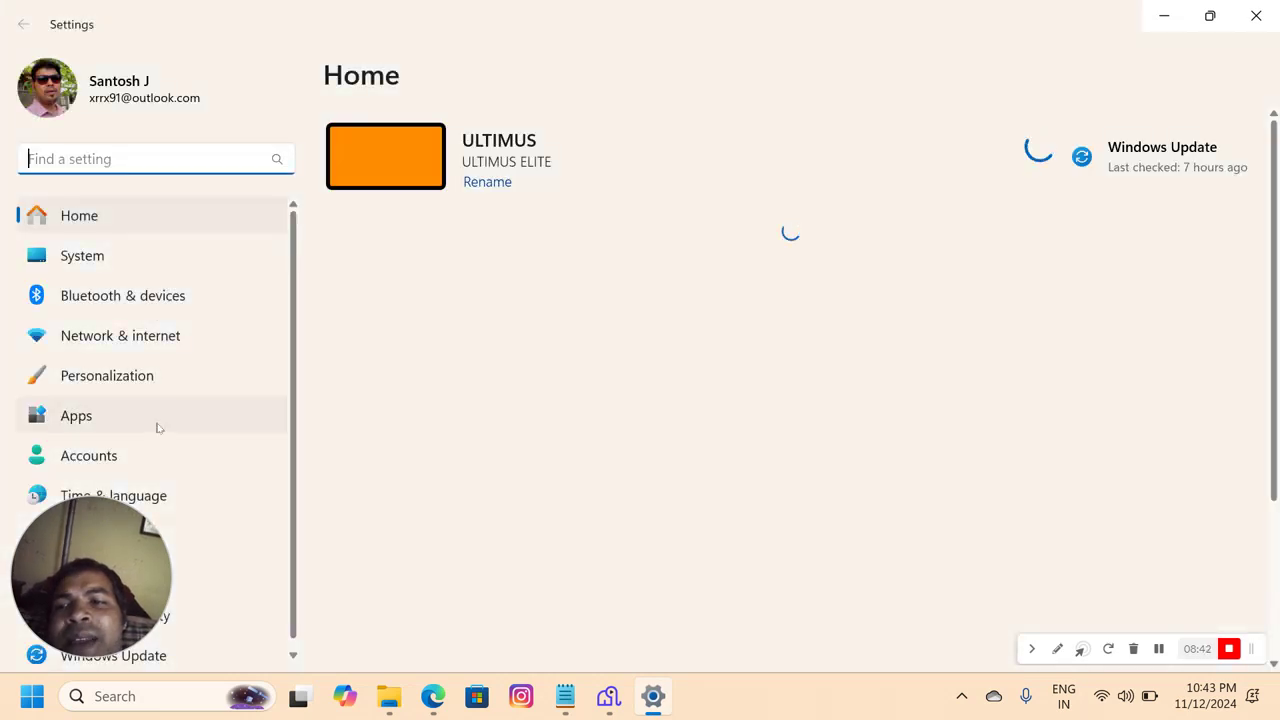
Open the Accounts settings and view the Microsoft storage usage breakdown, collapsing it again after viewing.
click(98, 456)
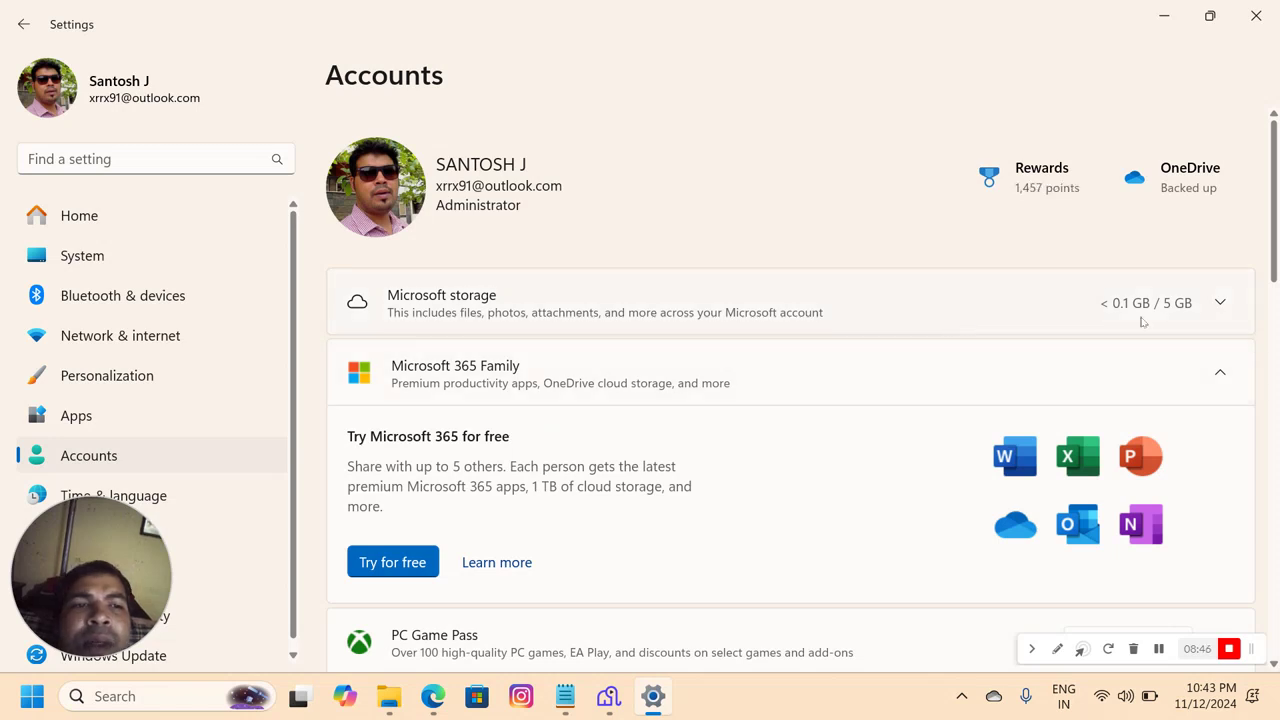
drag(1276, 190, 1232, 215)
scroll(1232, 215, up, 1)
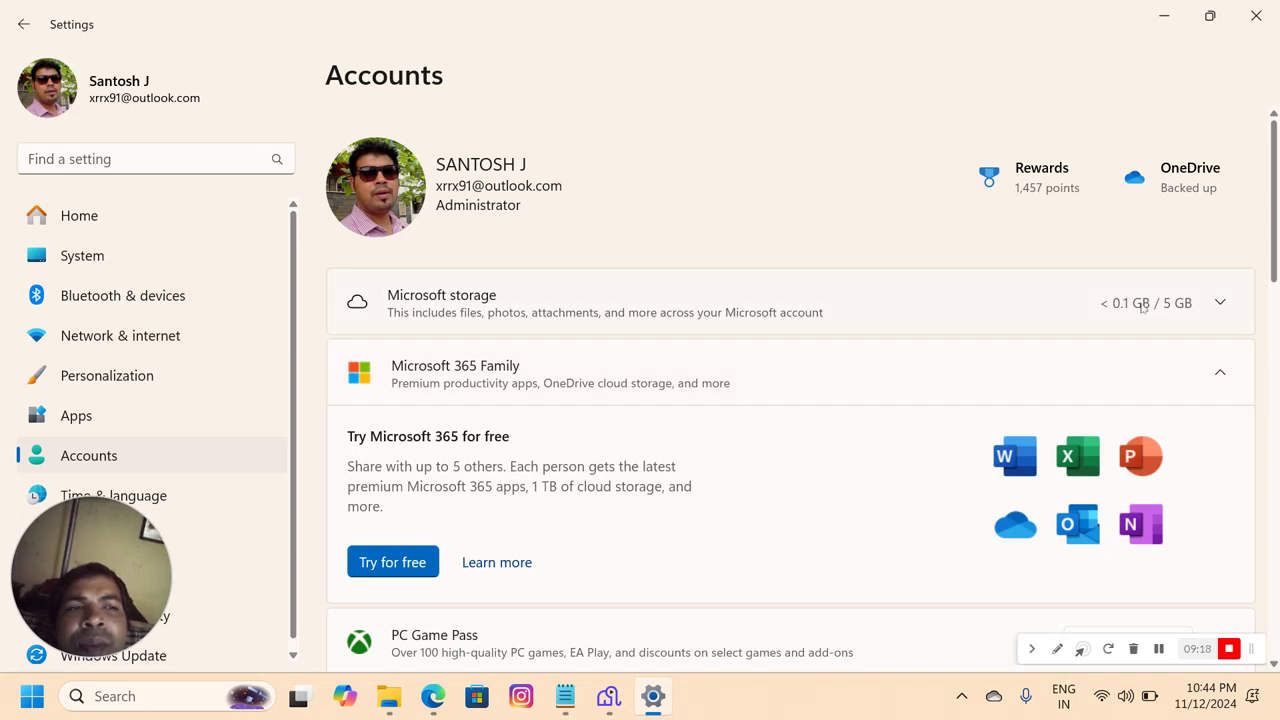
click(1218, 301)
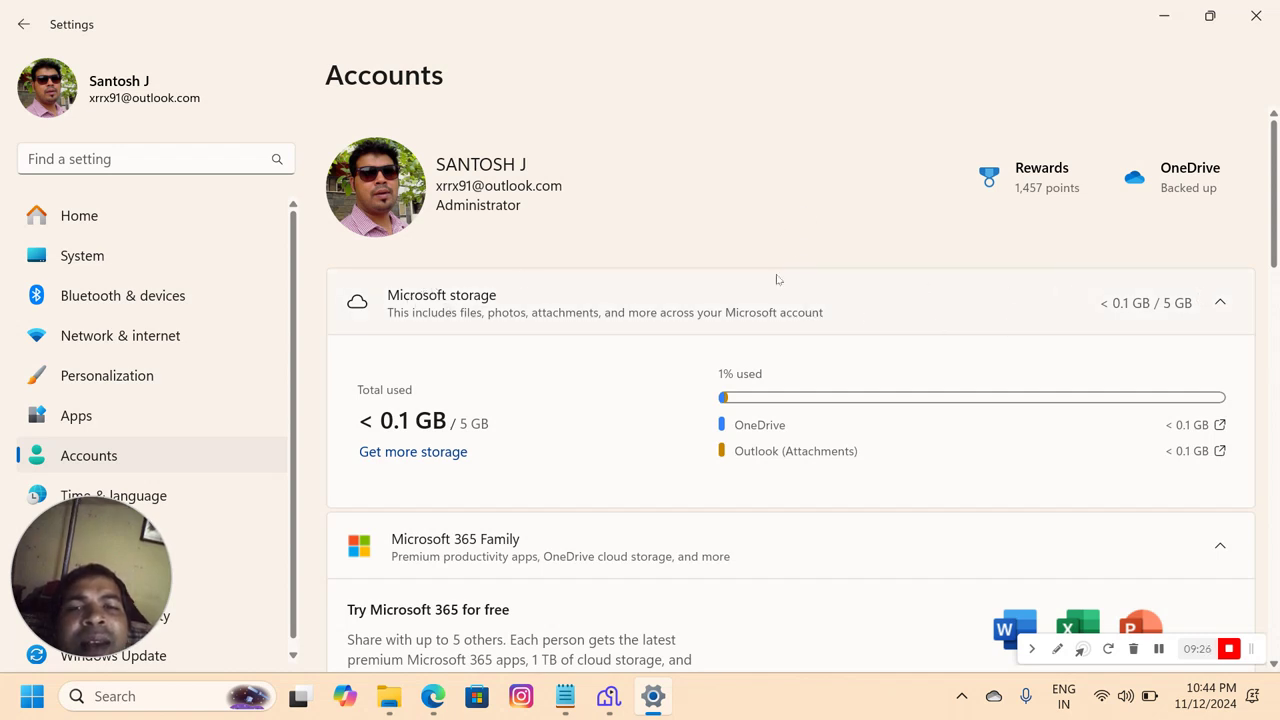
click(1088, 306)
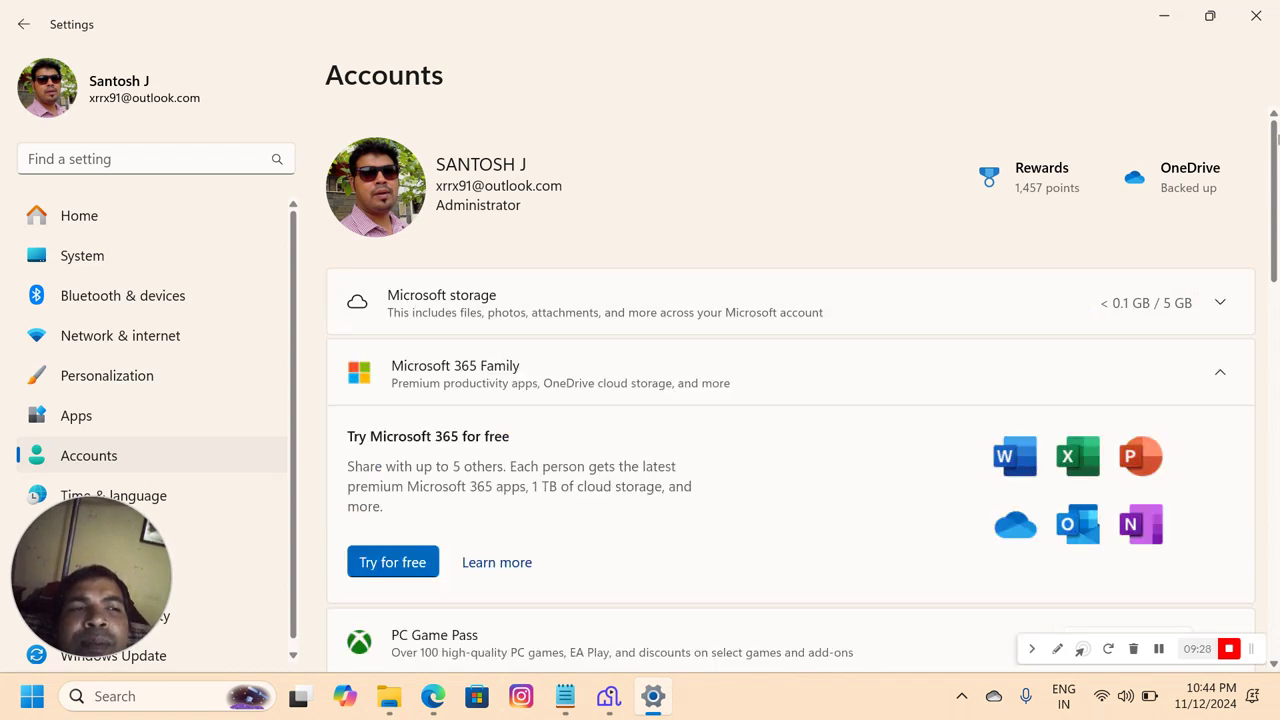
Open the Your info account settings and go to the online Microsoft account page through Manage my accounts.
drag(1276, 165, 1274, 357)
click(1162, 222)
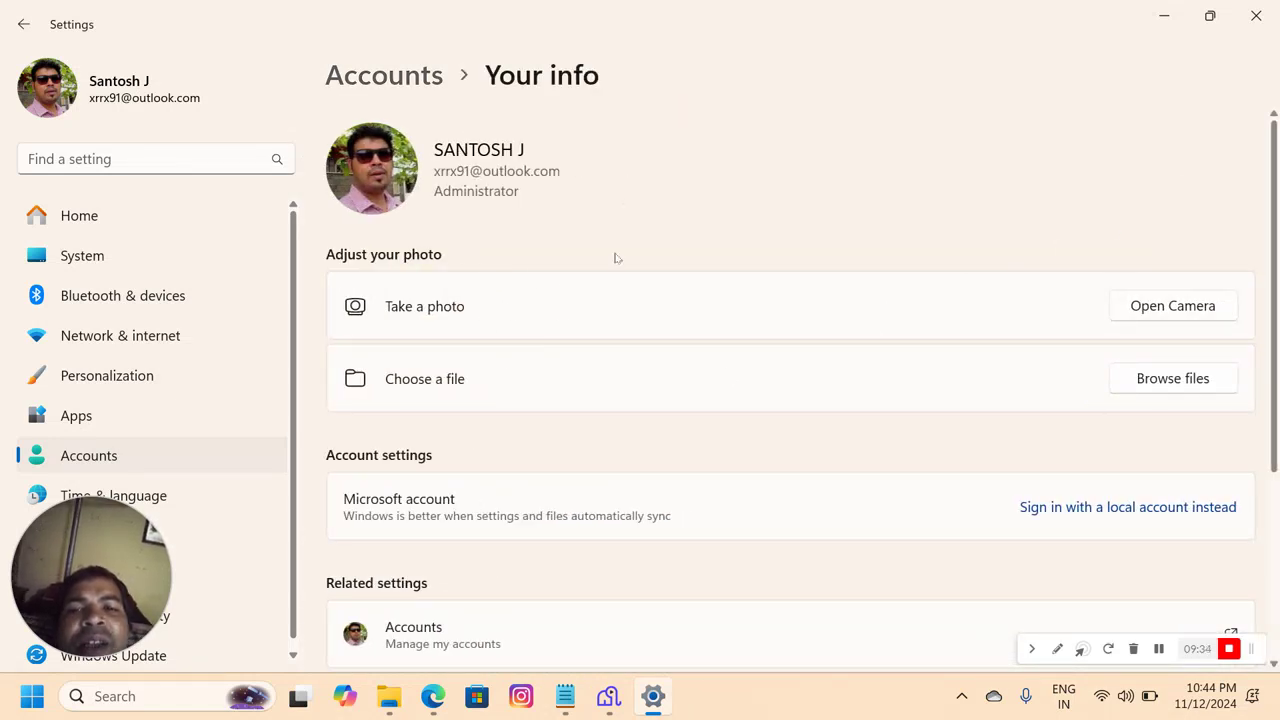
drag(1276, 289, 1274, 465)
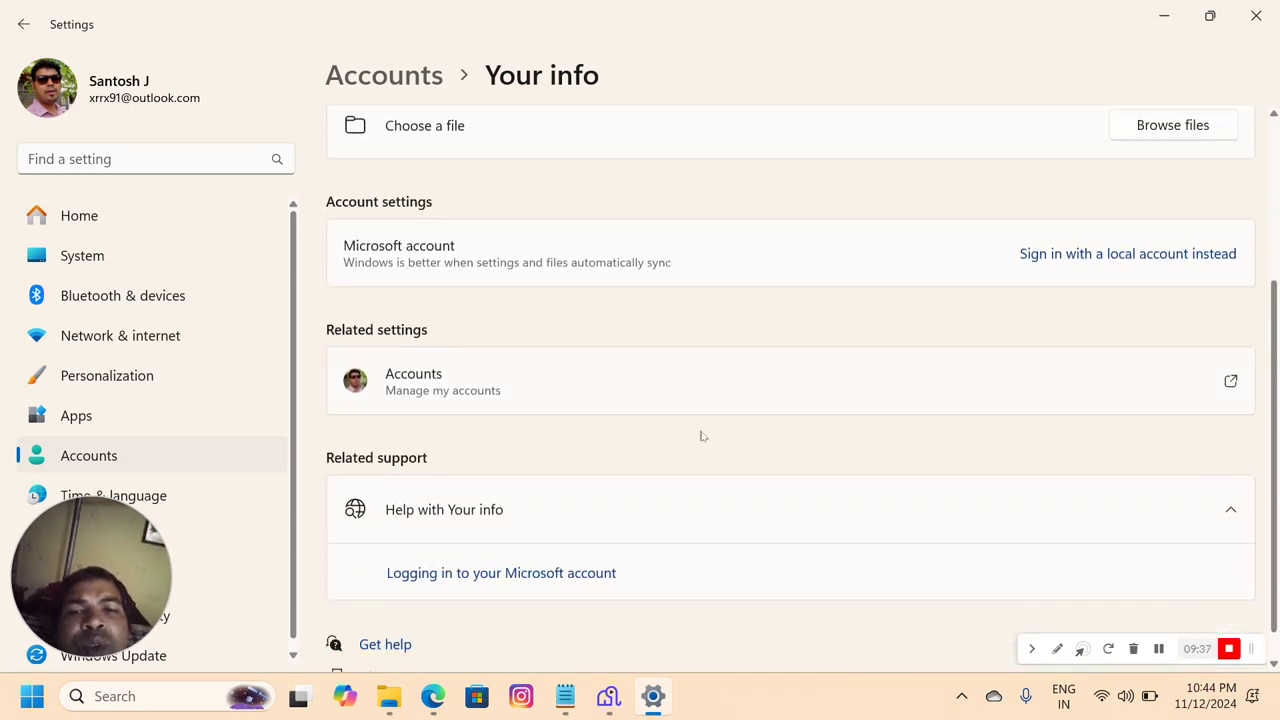
click(480, 381)
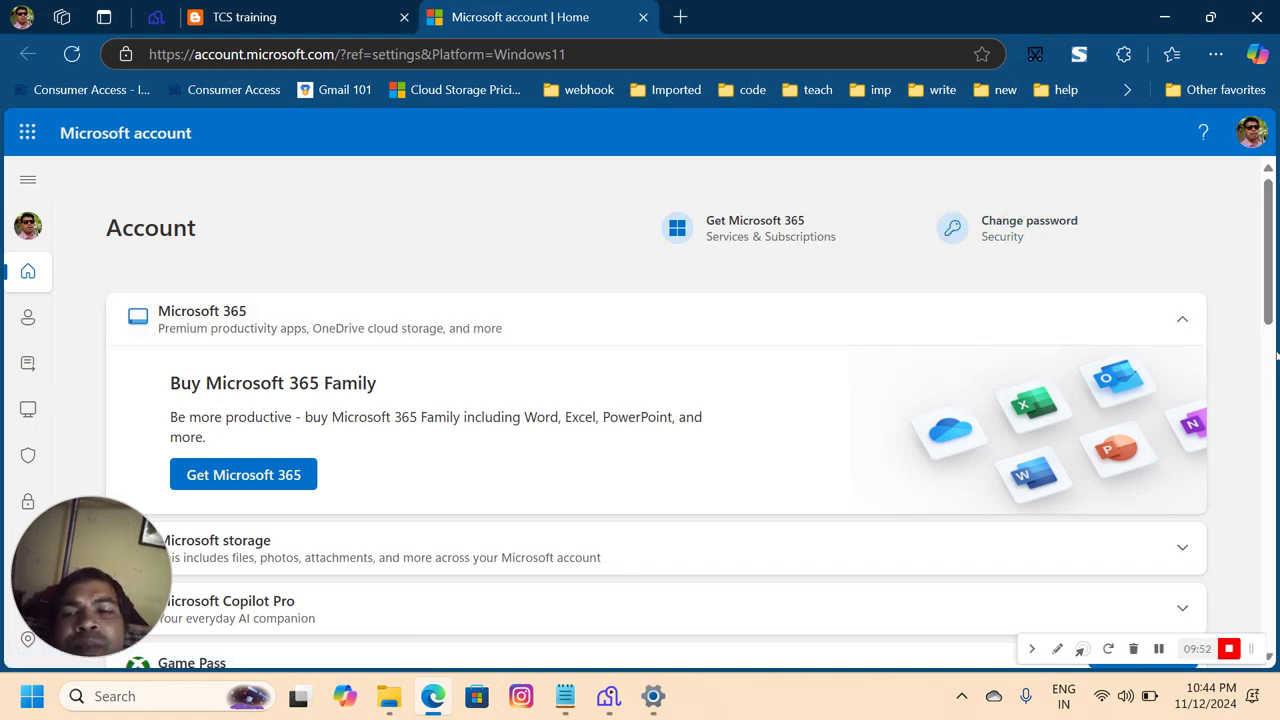
Open the Security dashboard from the Microsoft account's Security section and enter the PIN to verify the passkey sign-in.
drag(1268, 351, 1268, 537)
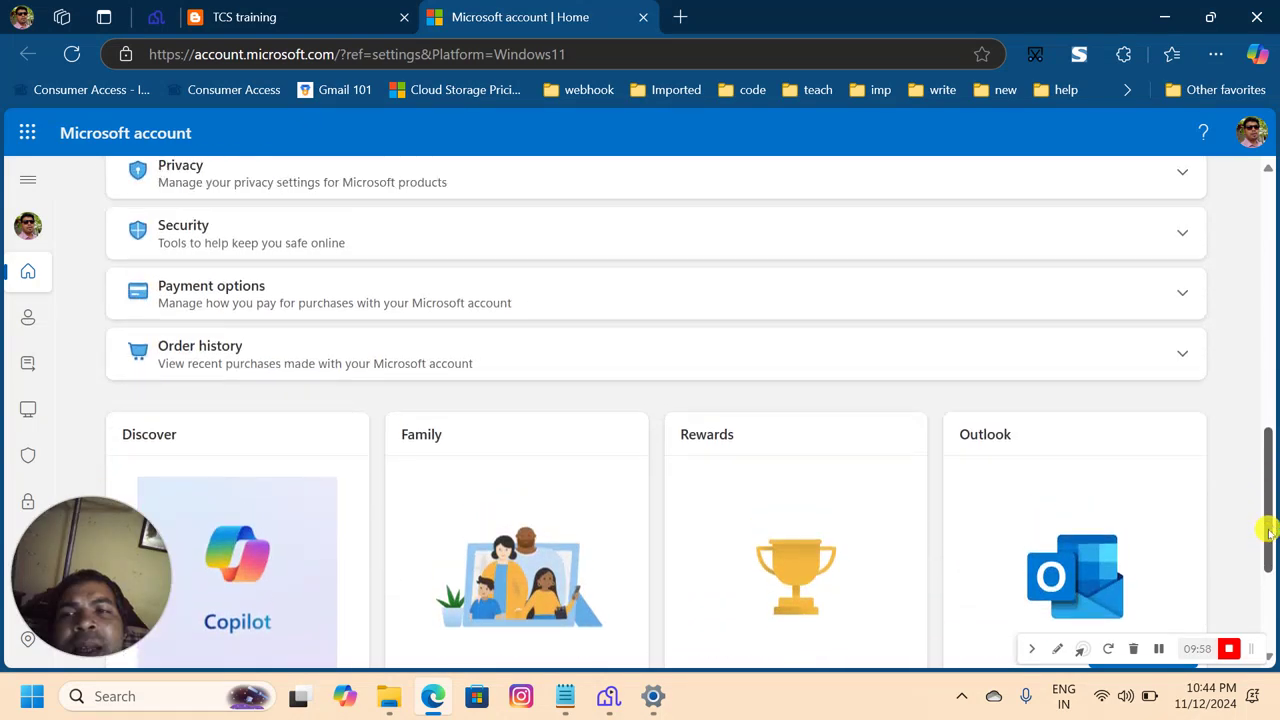
click(680, 232)
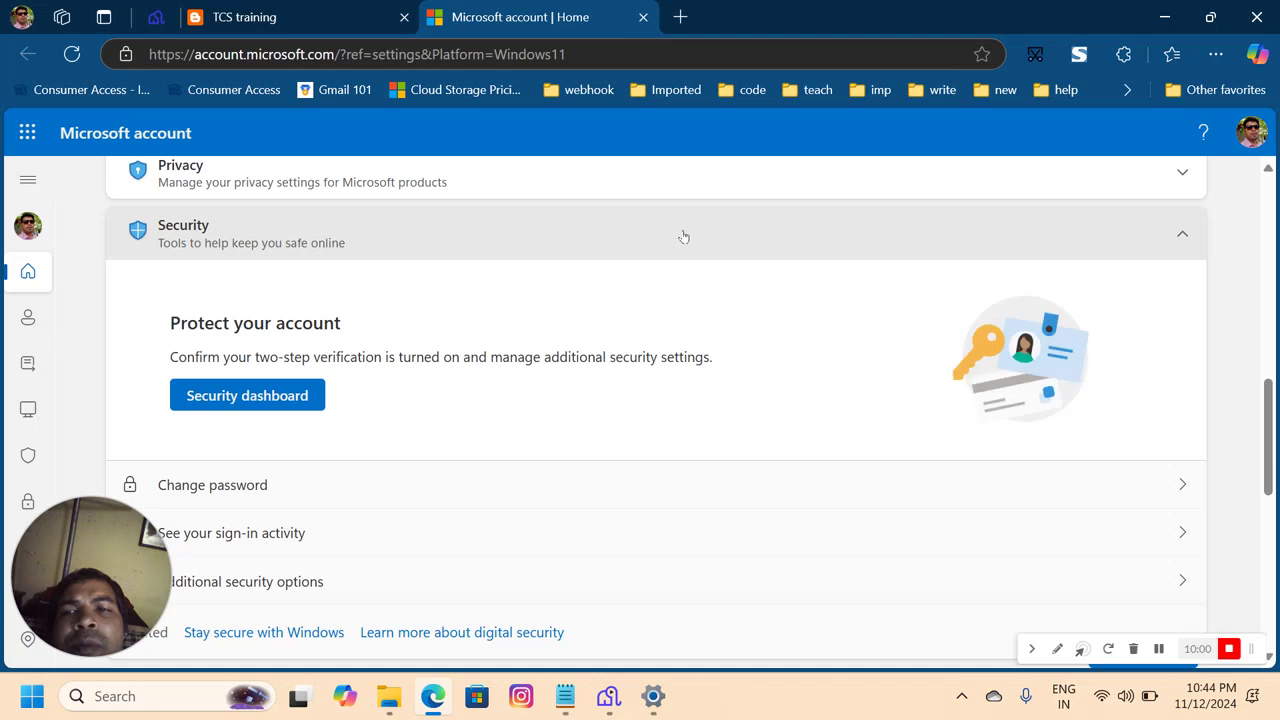
click(217, 405)
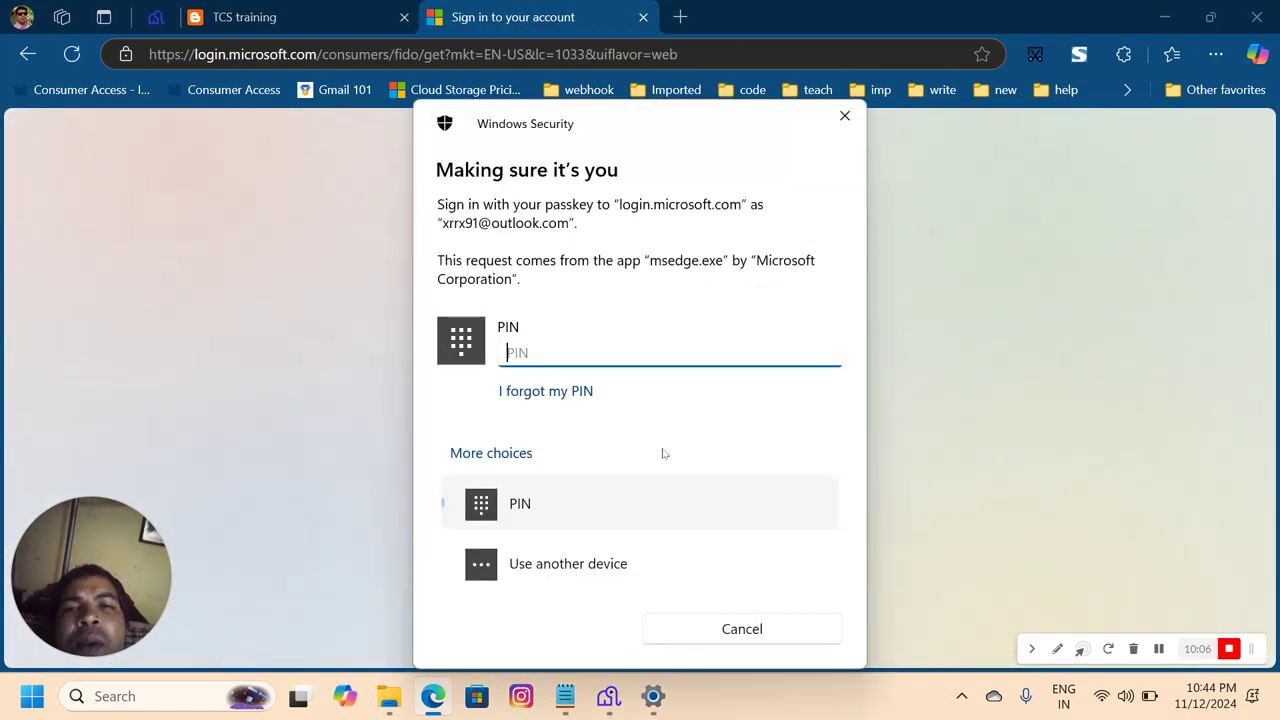
text(•)
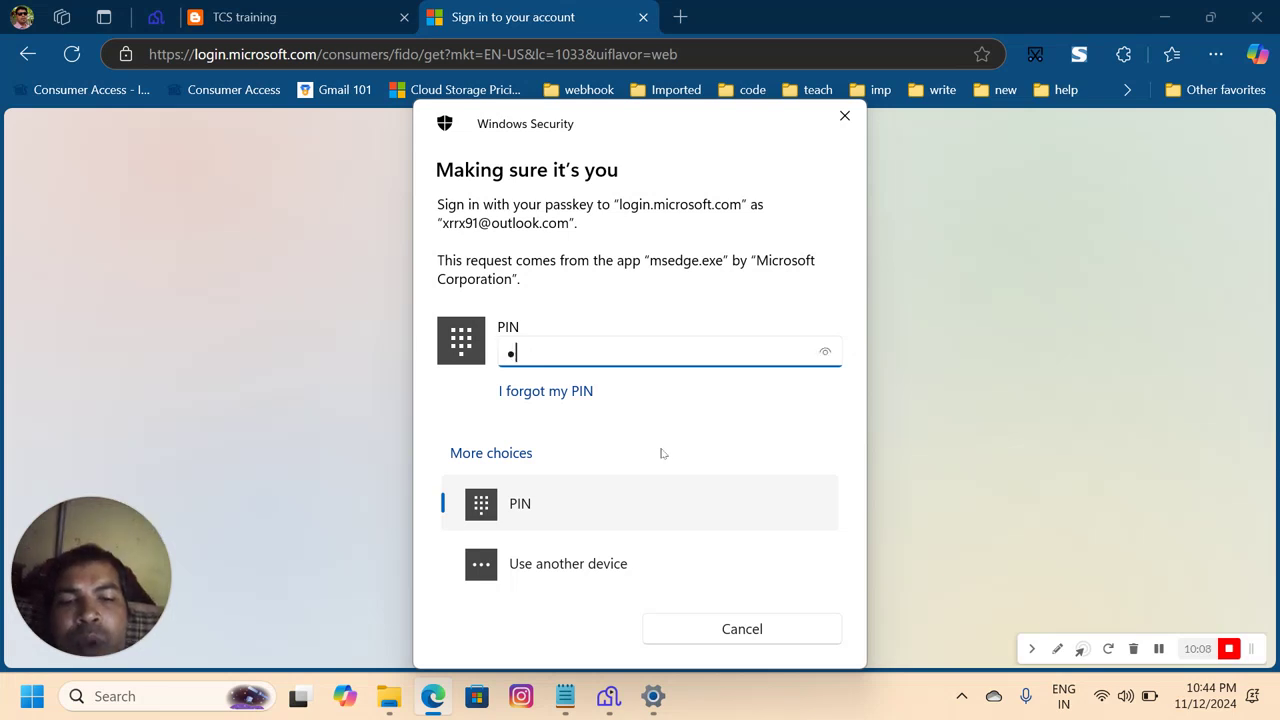
text(•••)
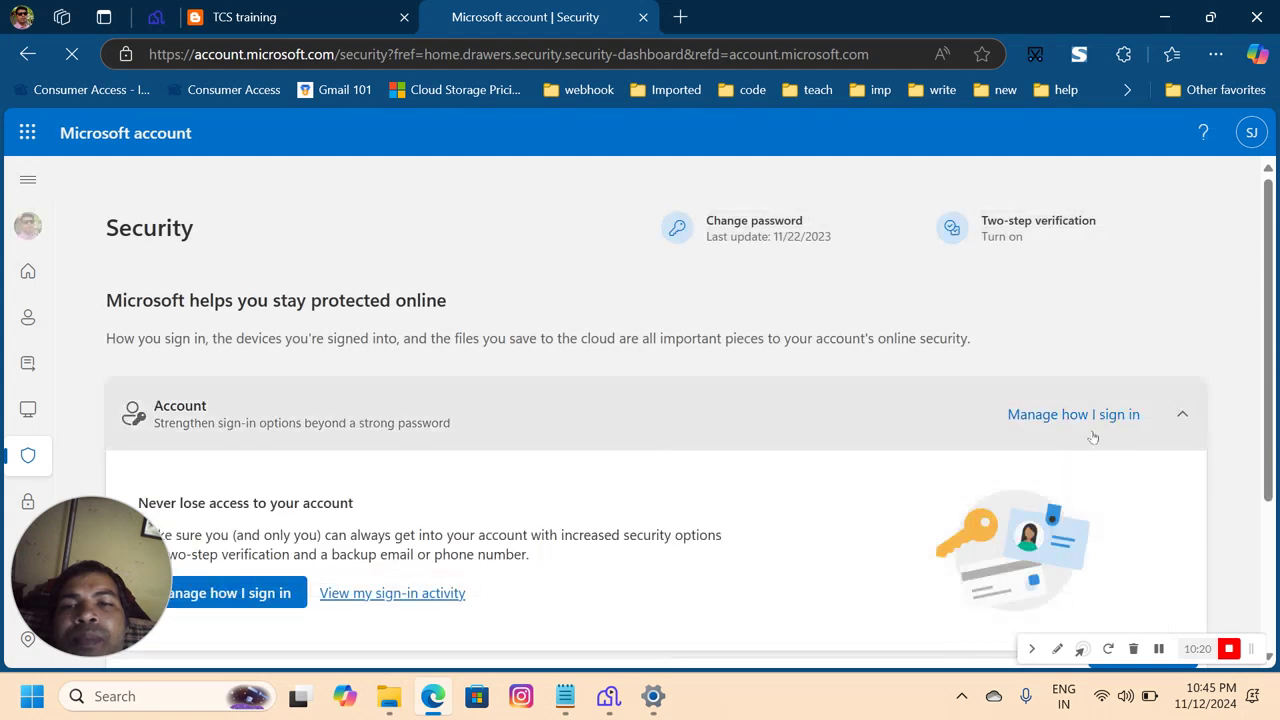
Look through the account security page, expanding and collapsing its Data and Devices sections.
drag(1268, 338, 1255, 538)
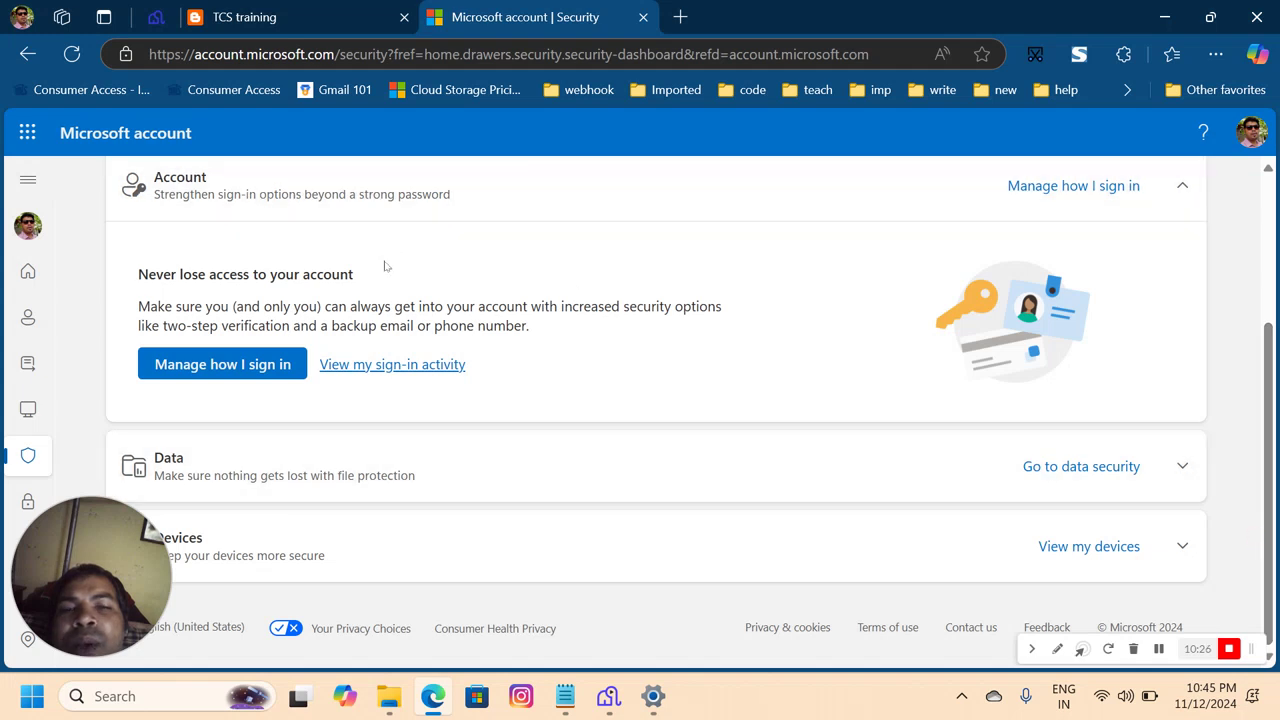
click(531, 457)
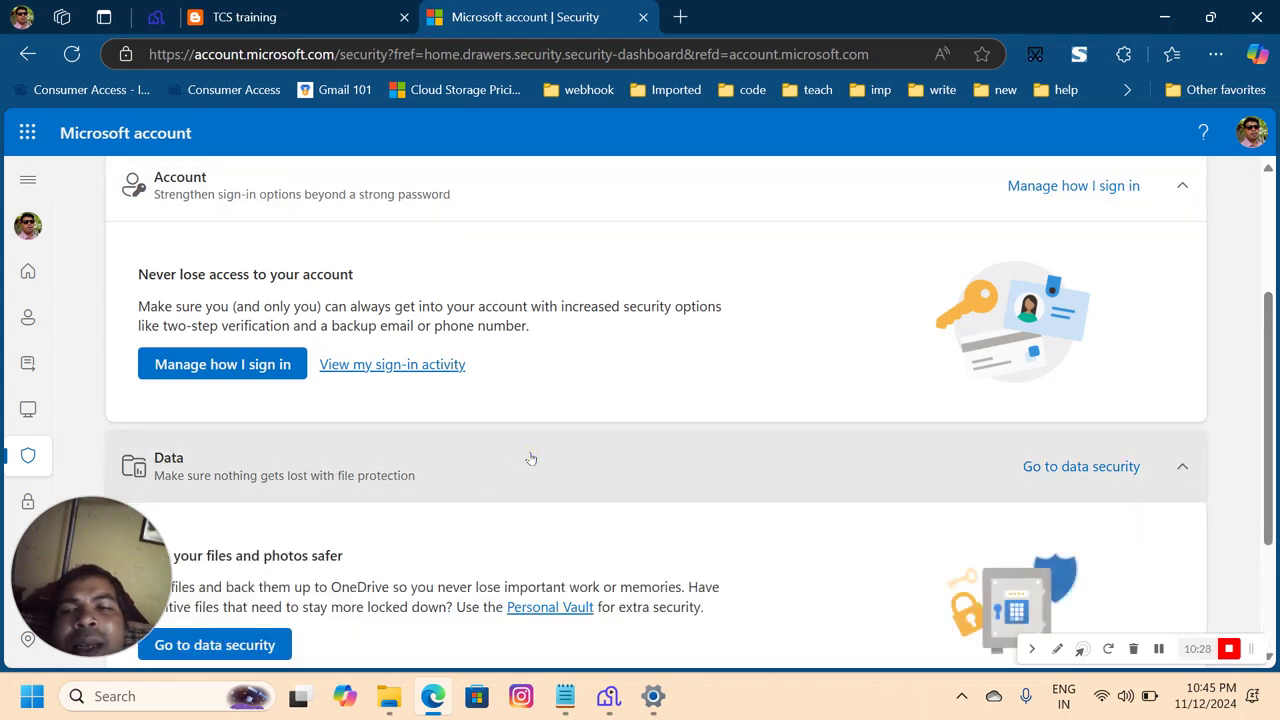
click(531, 458)
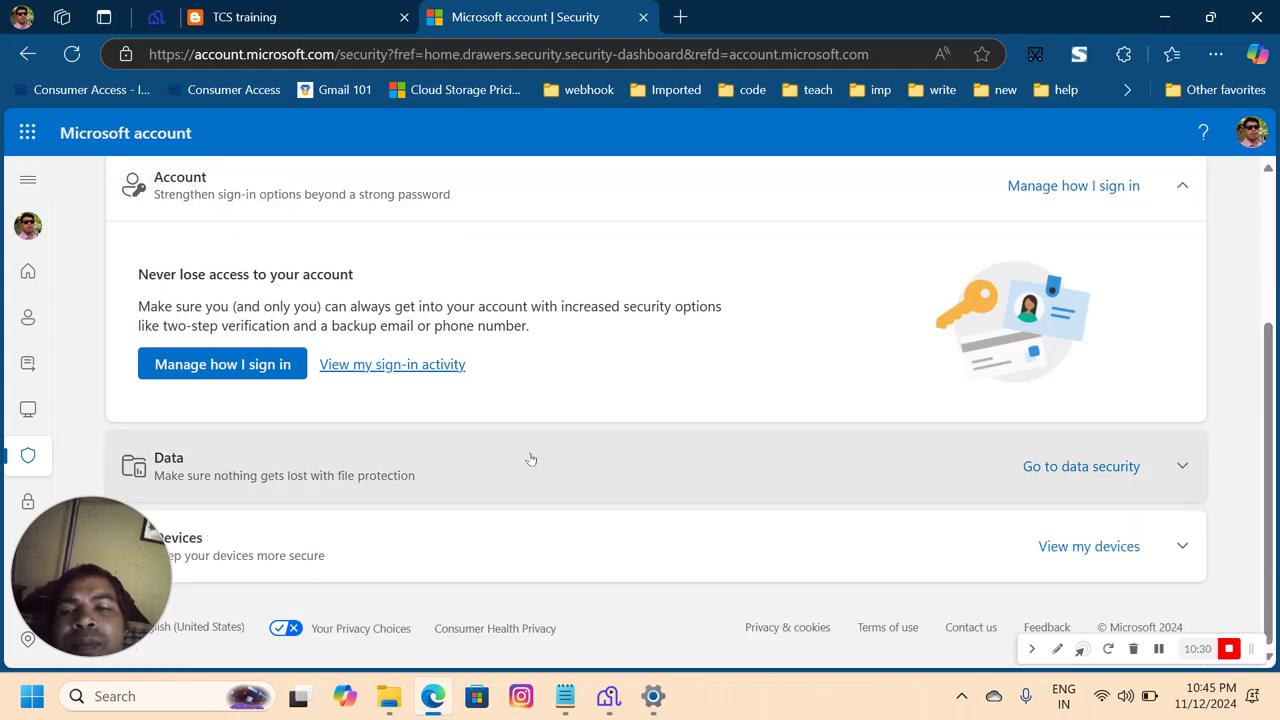
click(432, 560)
click(435, 558)
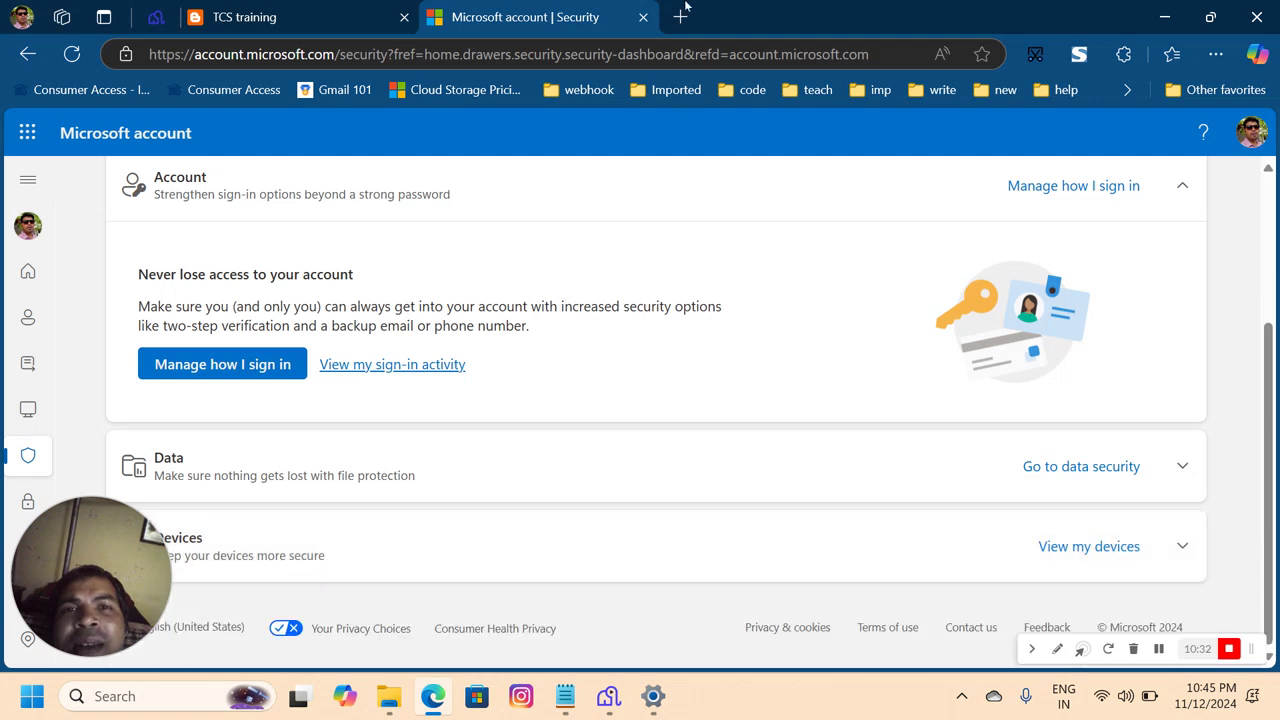
Close the Microsoft account browser tab and switch back to the Your info page in Windows Settings.
click(643, 17)
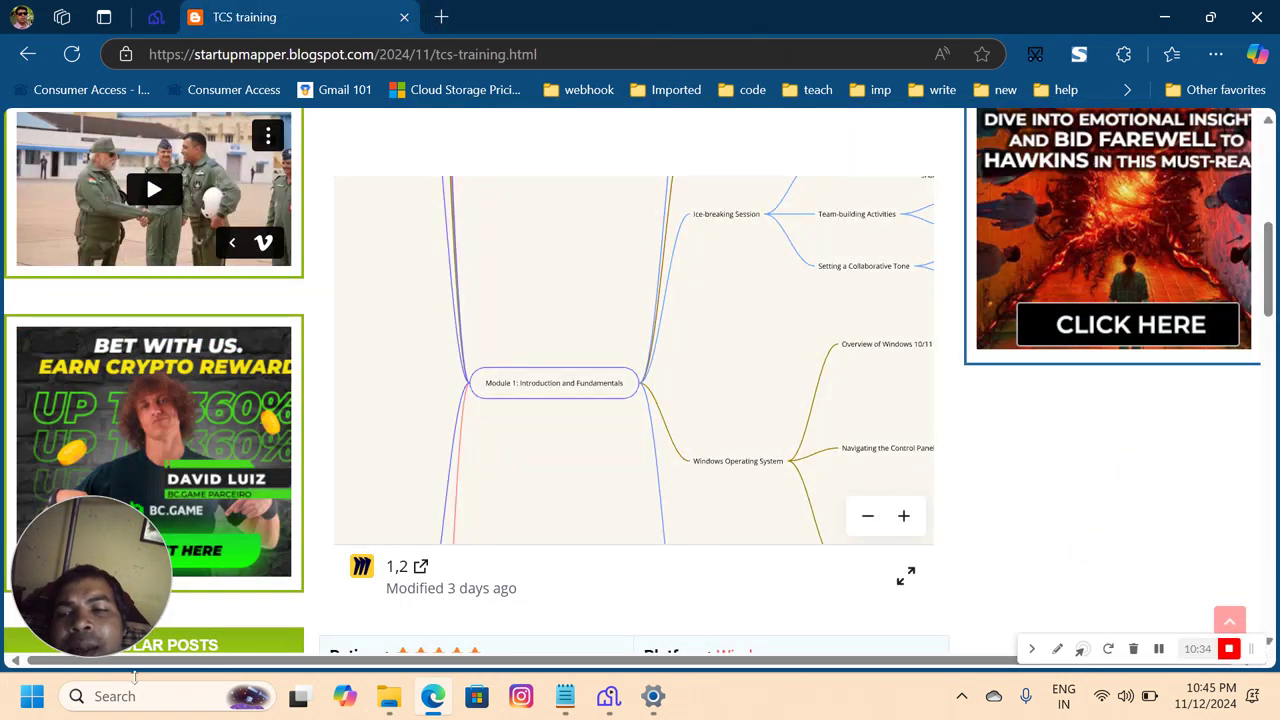
click(30, 698)
click(22, 706)
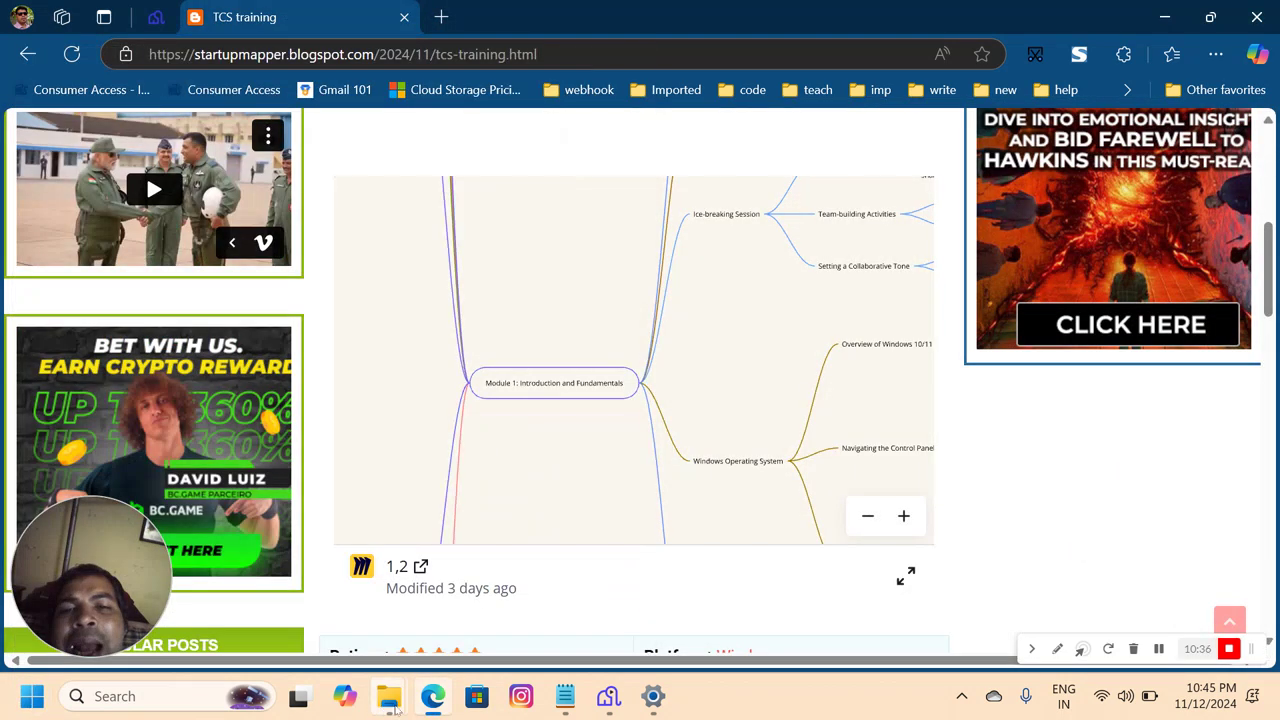
click(650, 706)
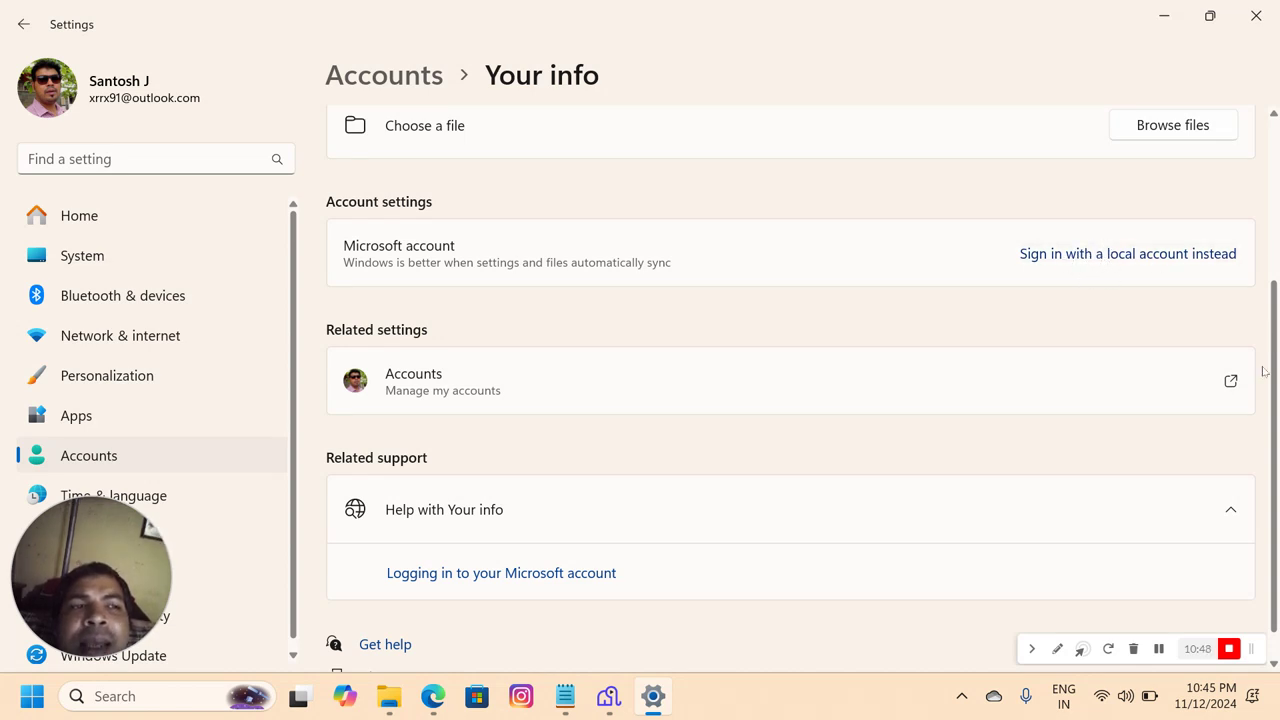
scroll(1268, 410, down, 1)
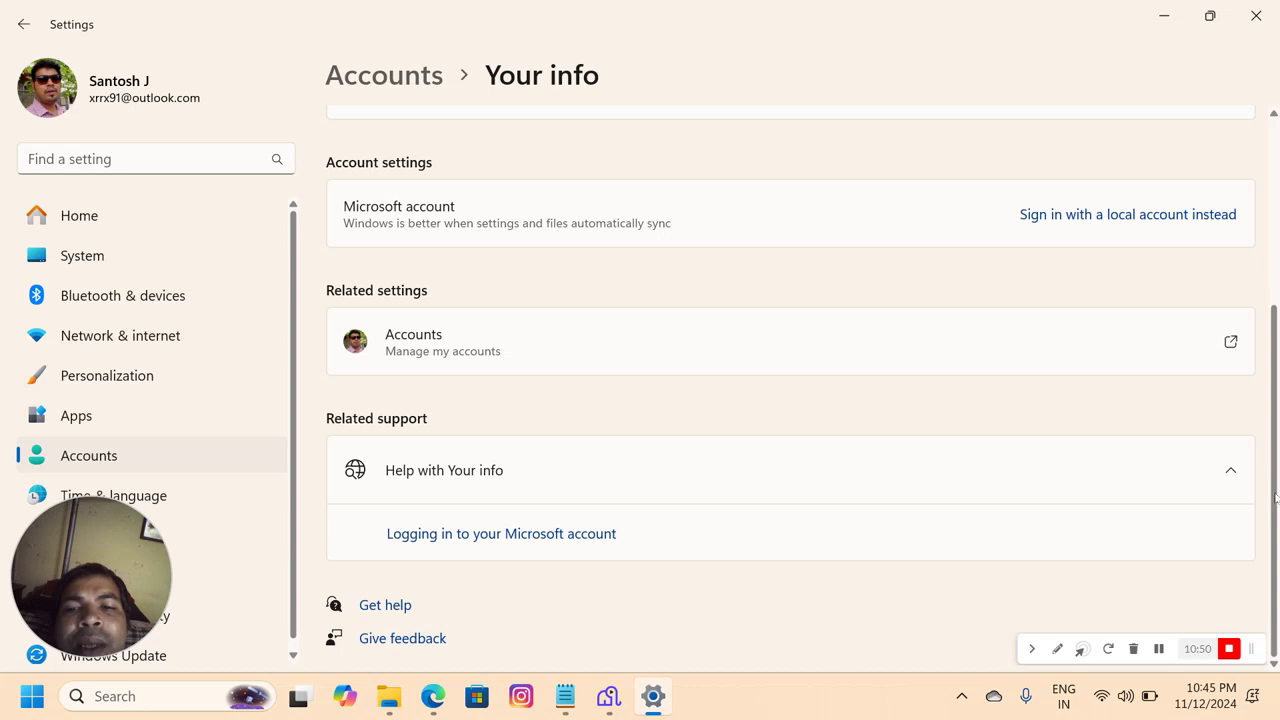
scroll(1275, 440, up, 1)
drag(1276, 432, 1276, 295)
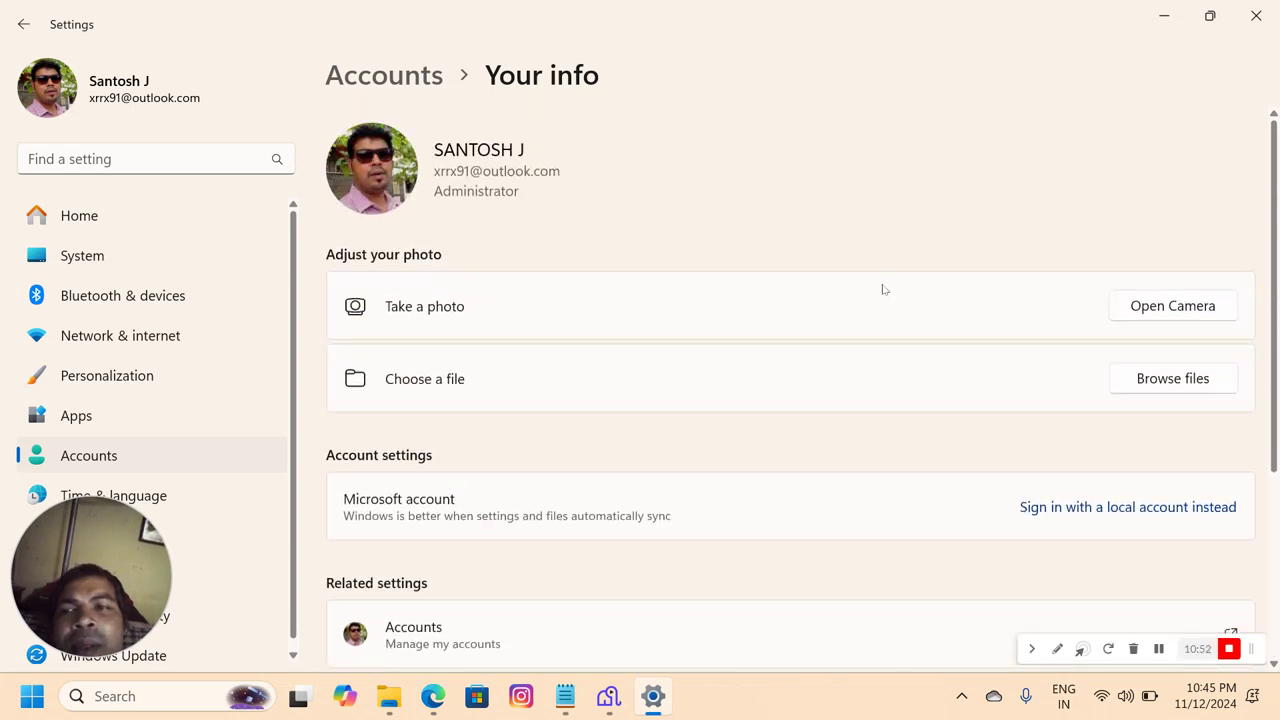
Open Access work or school from the Accounts settings and review its connection, related settings and support options.
click(140, 450)
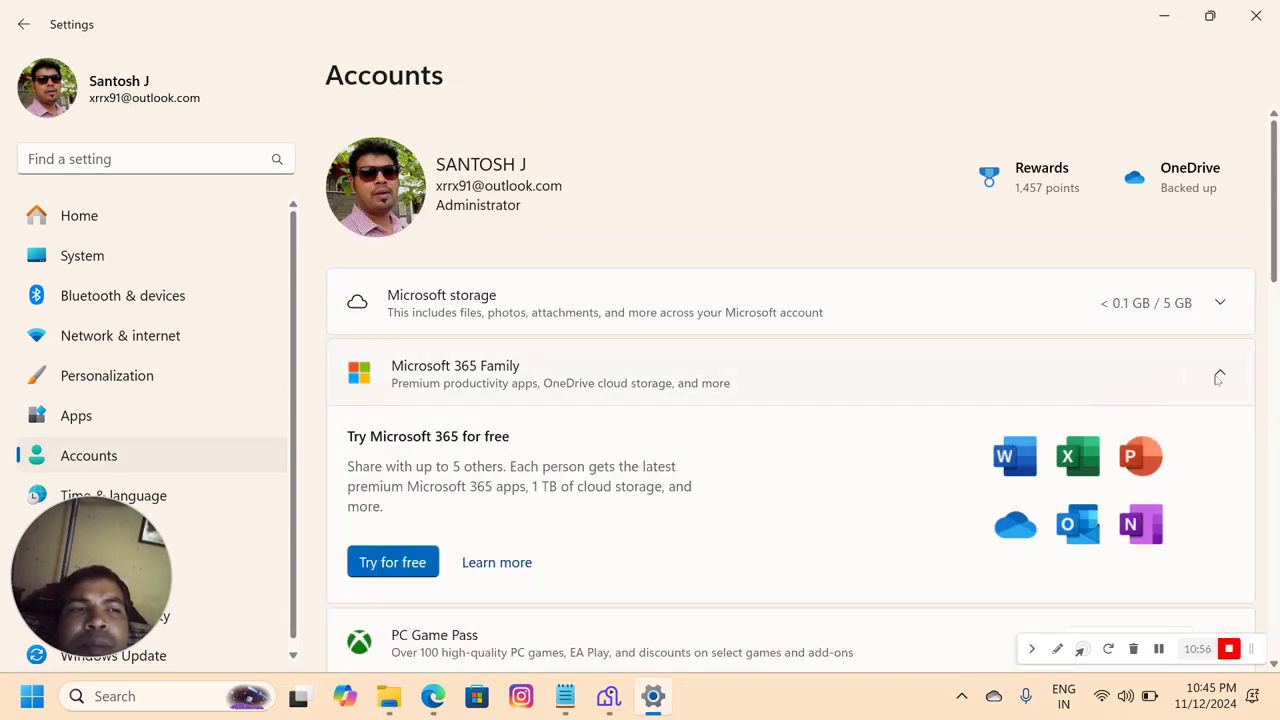
scroll(1277, 330, down, 5)
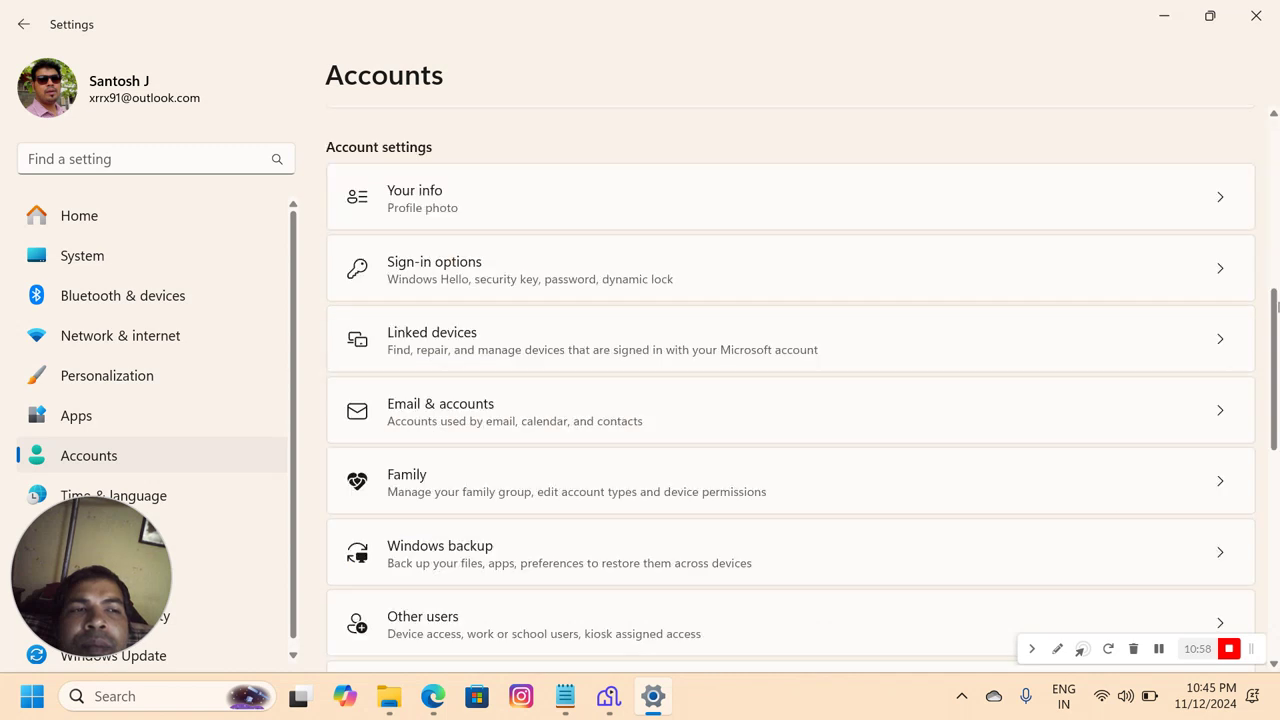
drag(1277, 305, 1273, 430)
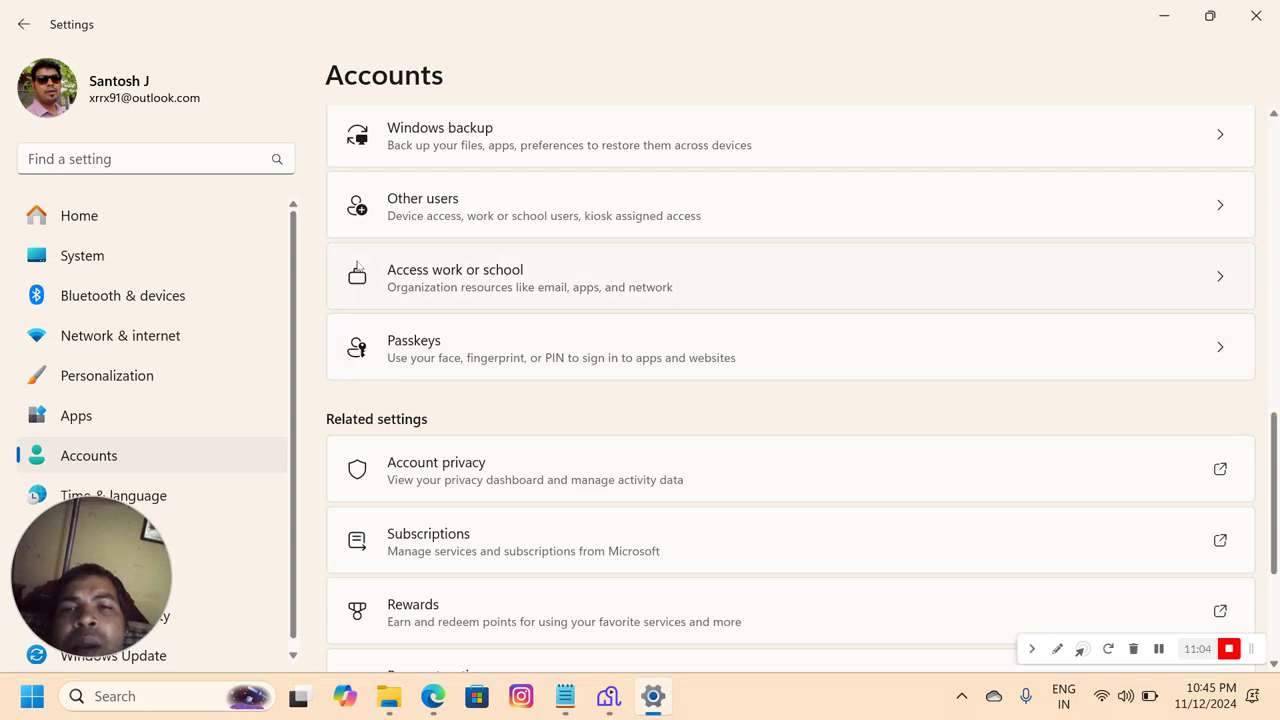
click(525, 277)
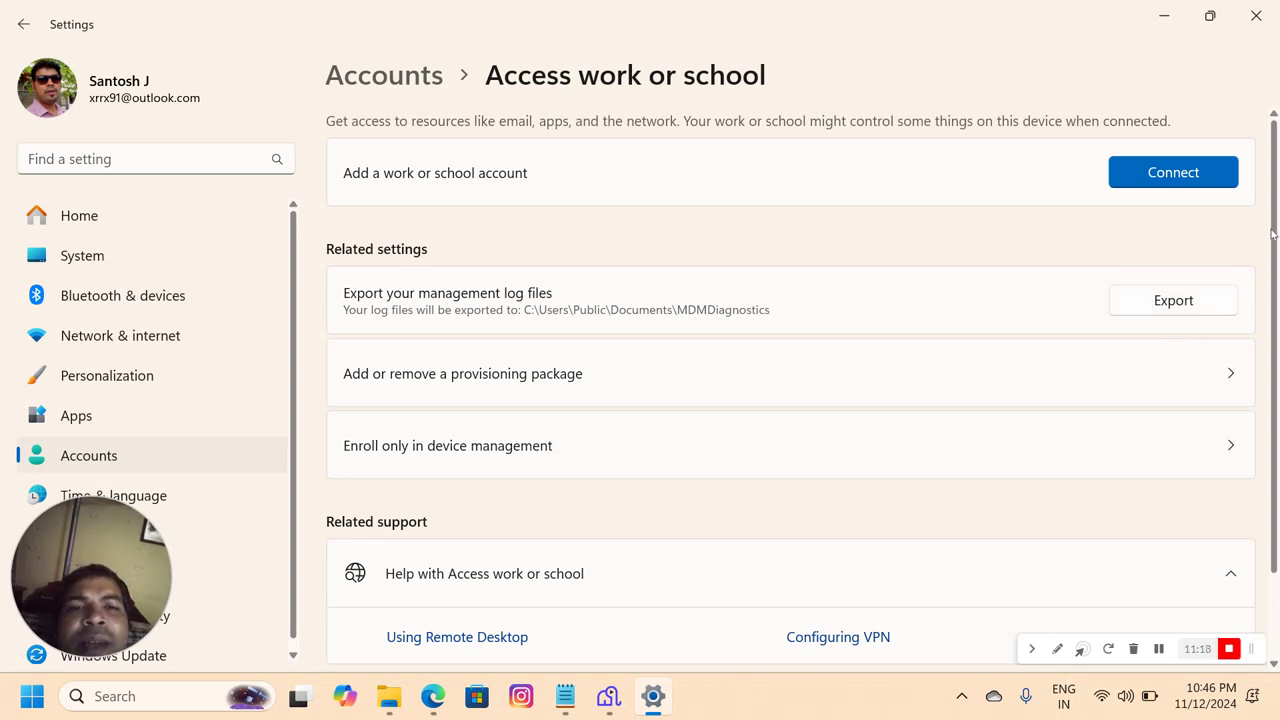
drag(1275, 285, 1271, 363)
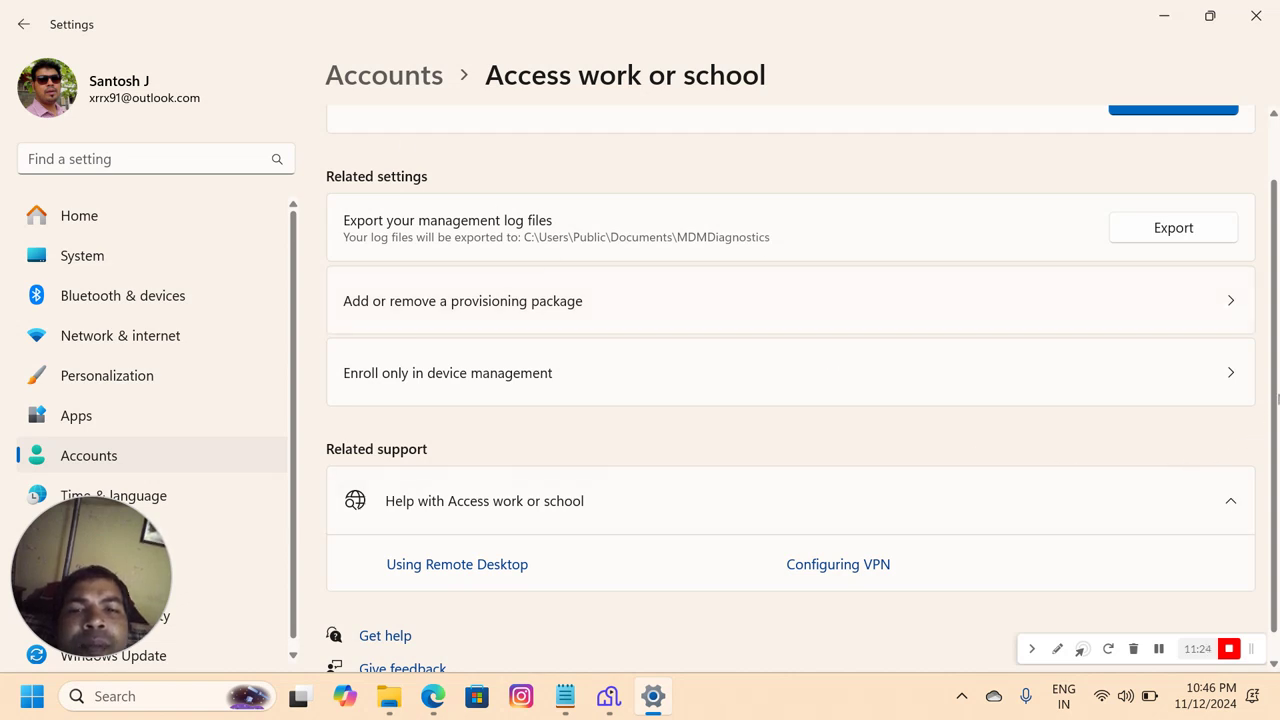
drag(1271, 400, 1270, 450)
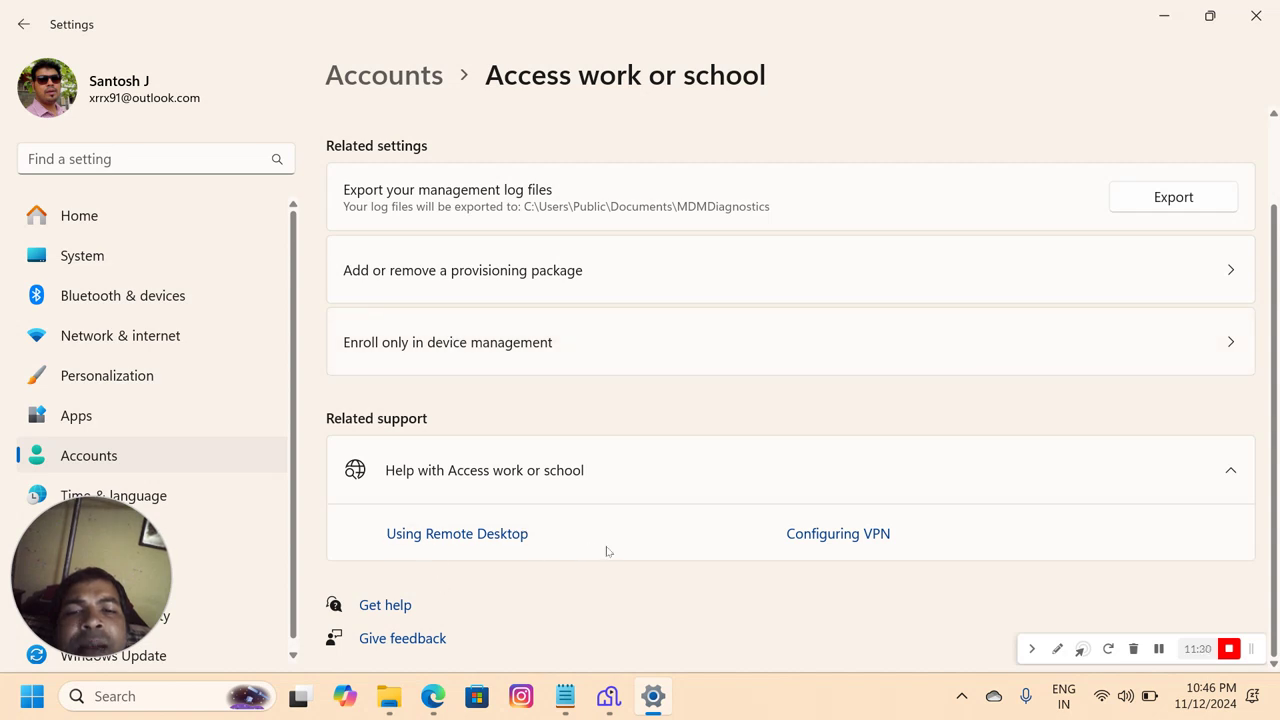
Go back to the Accounts settings and open the Family page at its Your family section.
click(163, 455)
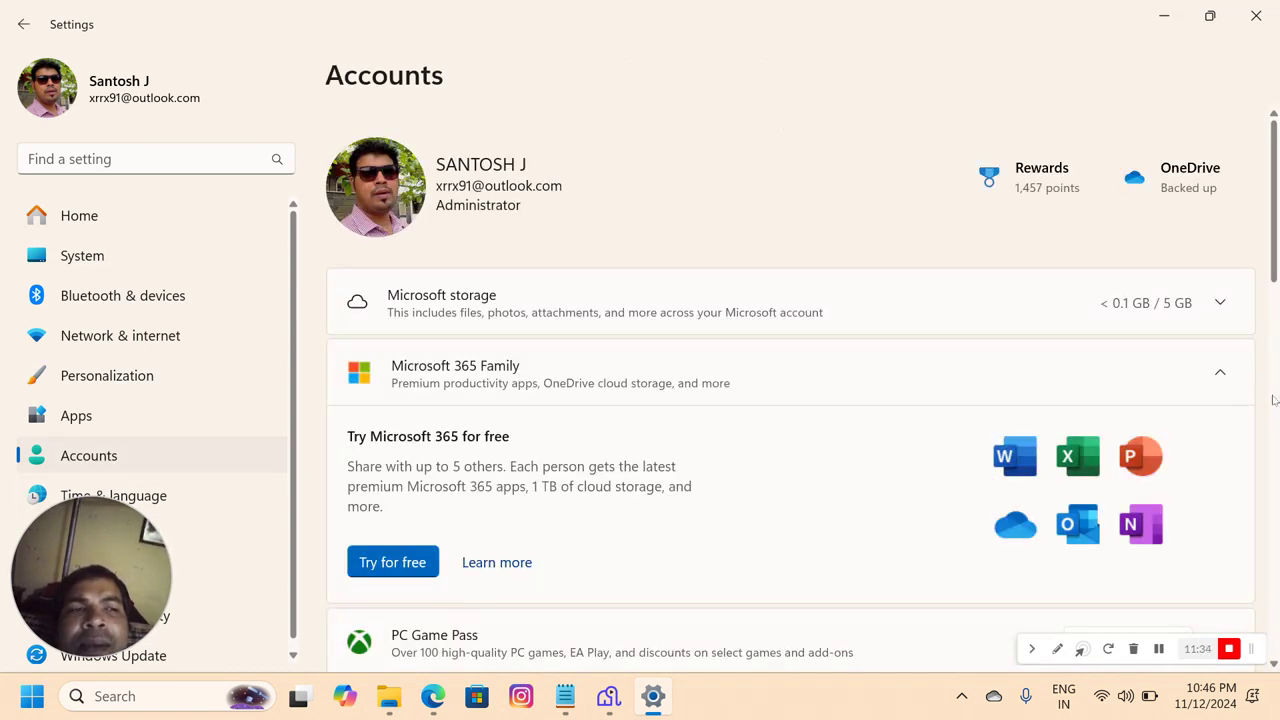
scroll(1264, 407, down, 5)
drag(1272, 373, 1275, 433)
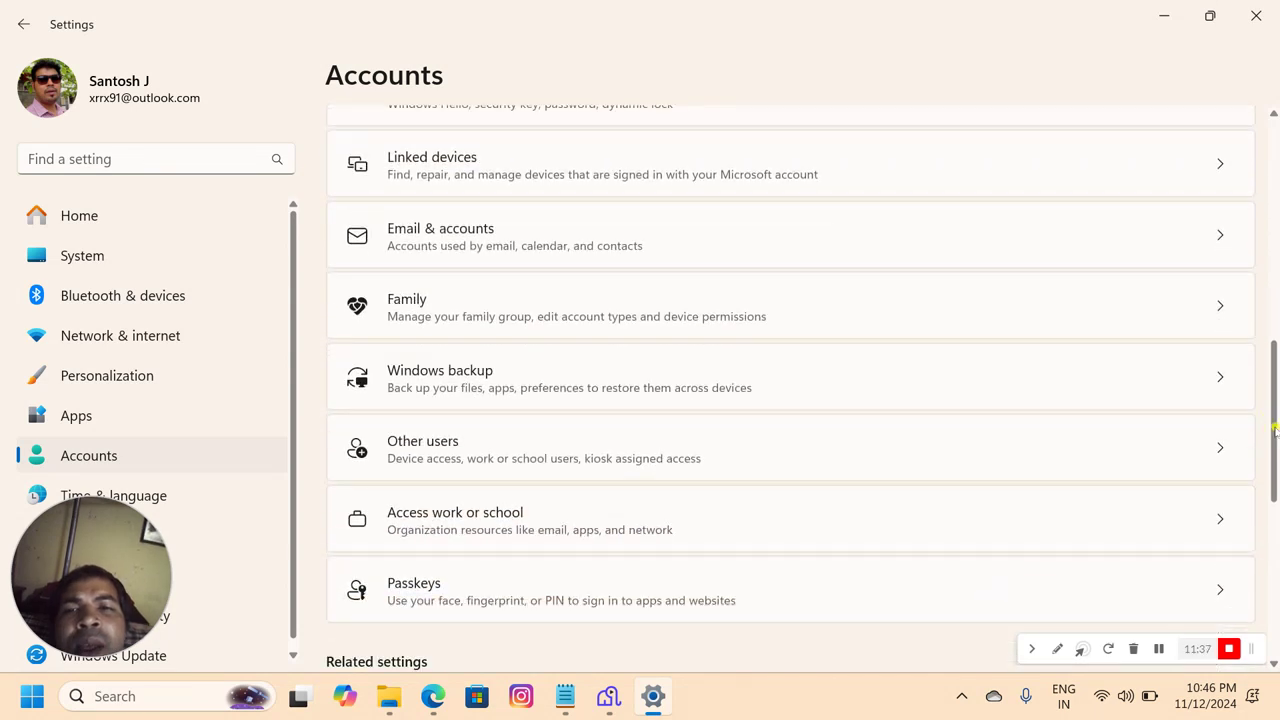
click(801, 308)
drag(1270, 345, 1268, 440)
View the Add someone dialog for the family group and cancel it without entering an email address.
click(1180, 338)
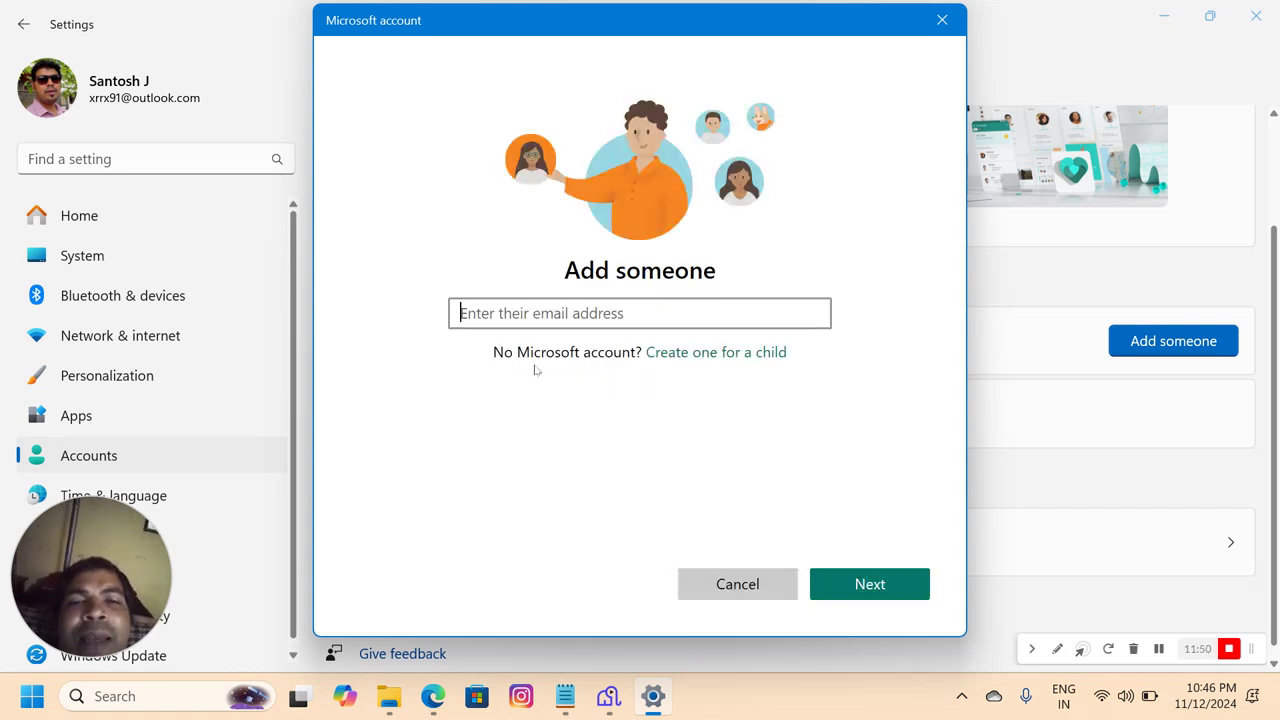
click(645, 310)
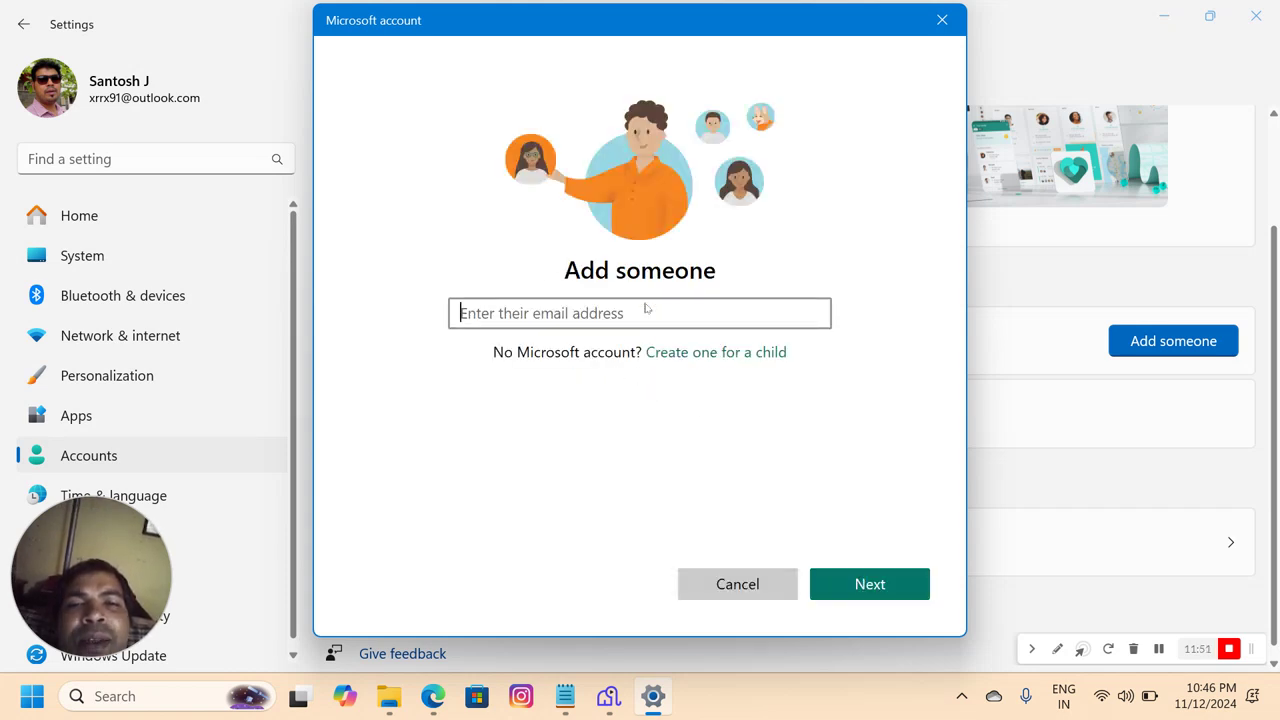
click(739, 582)
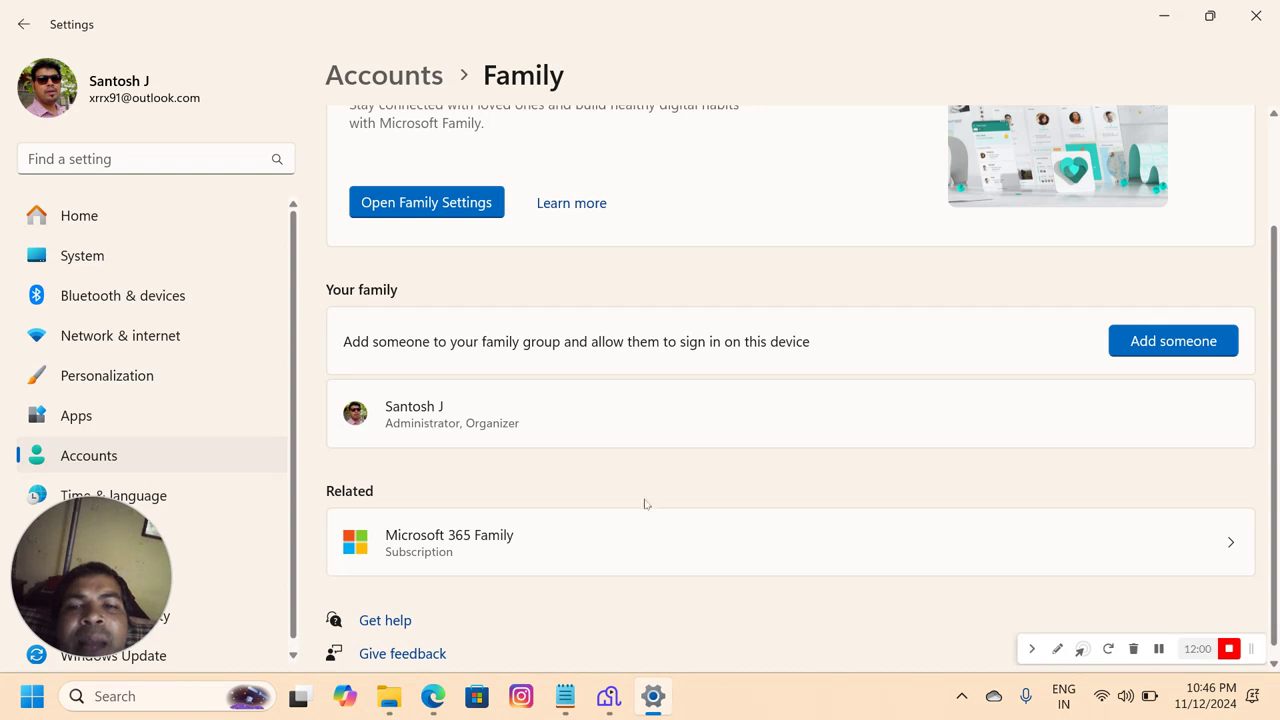
scroll(1276, 430, down, 1)
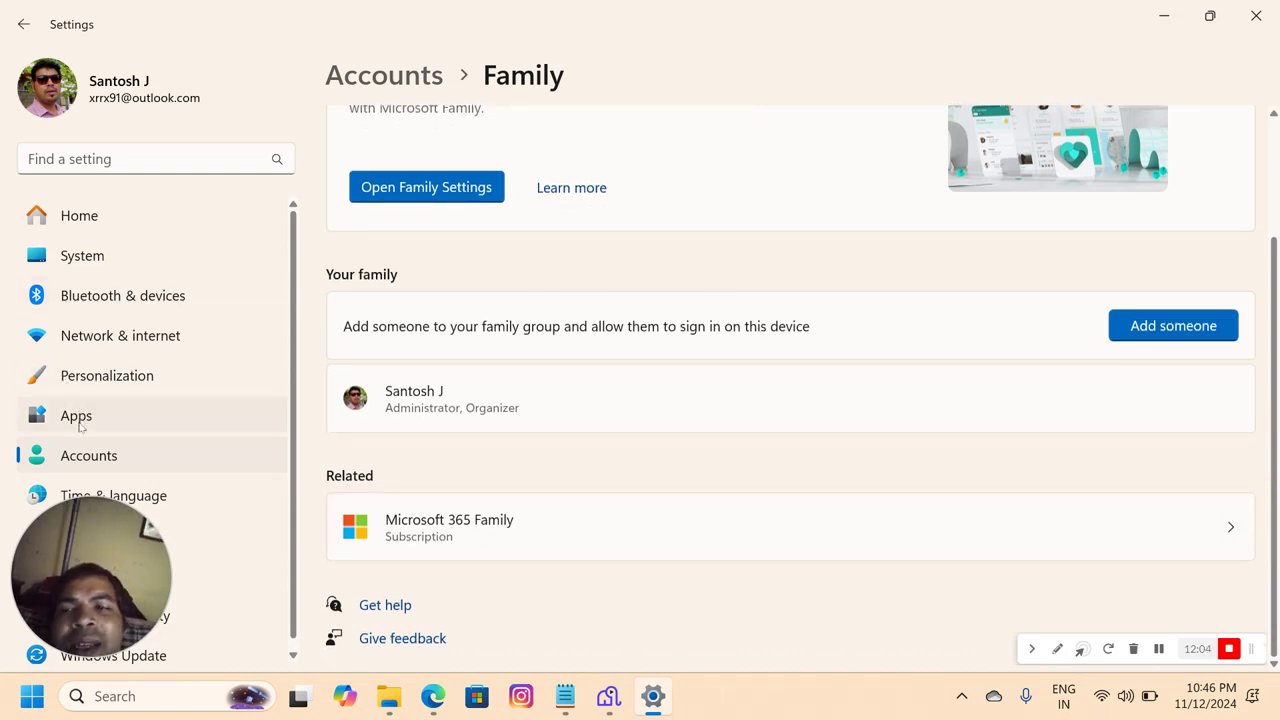
Open the Passkeys page from the Accounts settings and review the saved passkeys list.
click(81, 460)
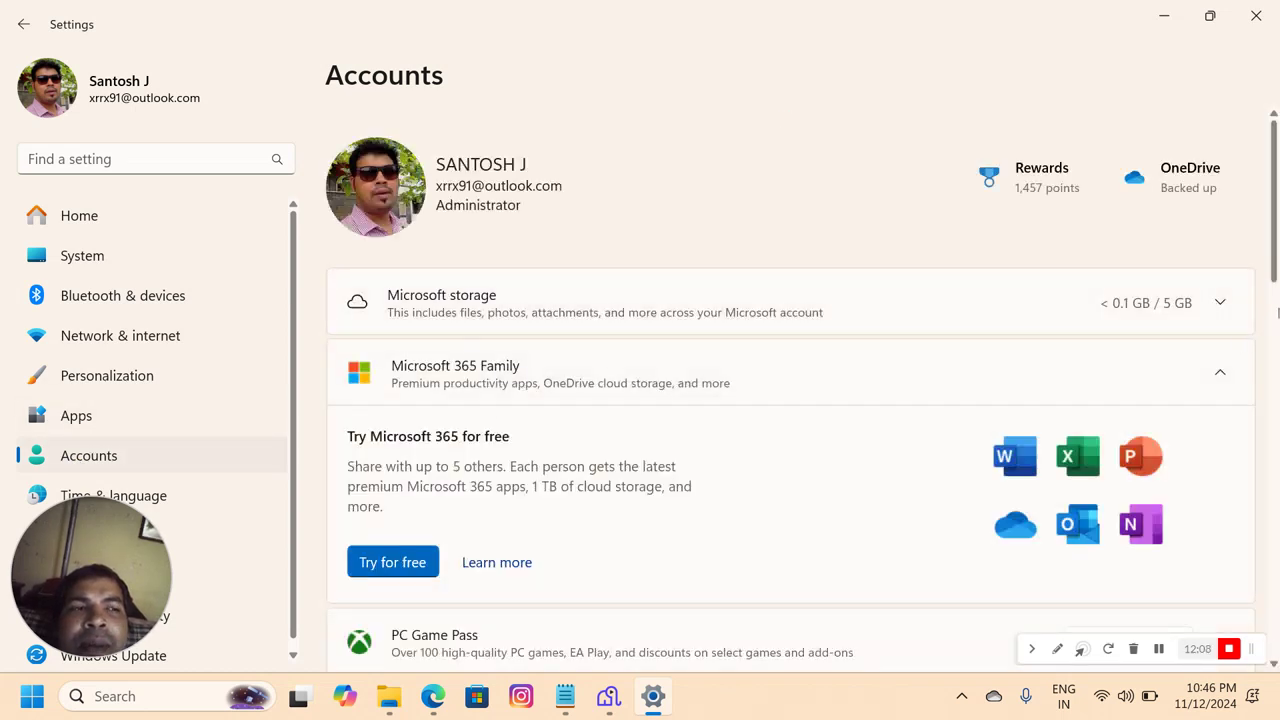
scroll(1278, 313, down, 10)
drag(1275, 388, 1275, 455)
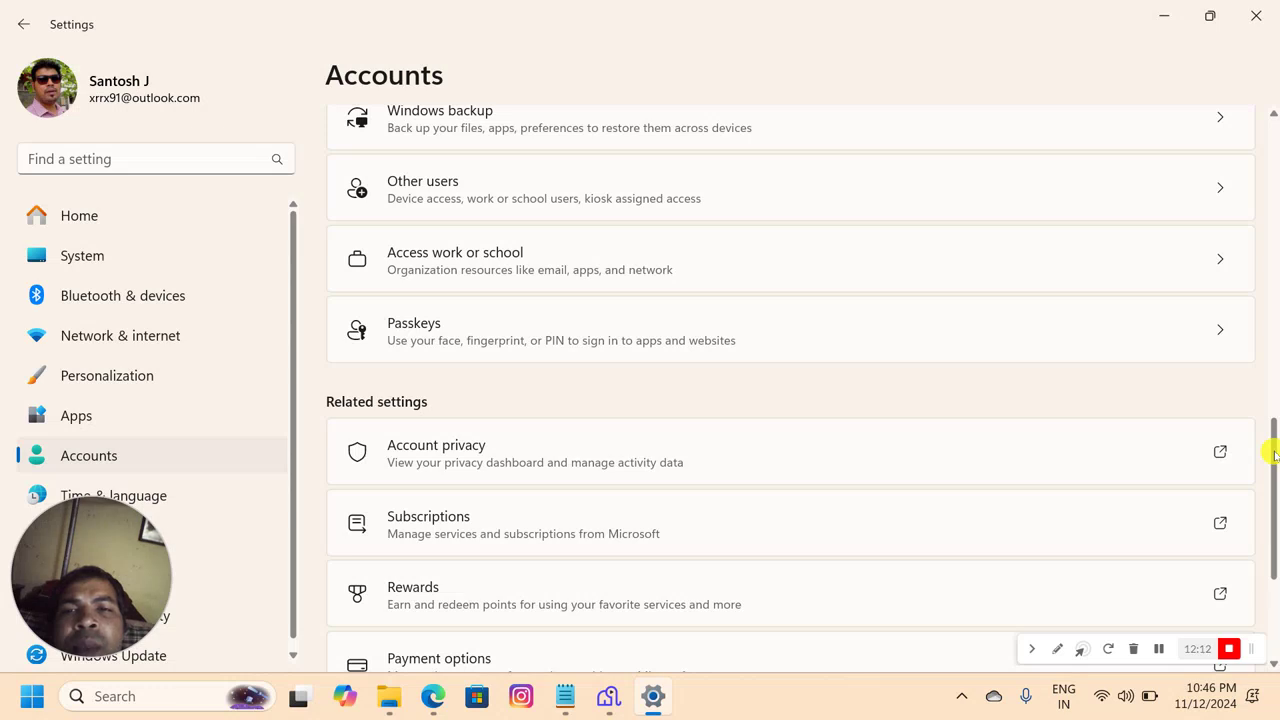
click(749, 323)
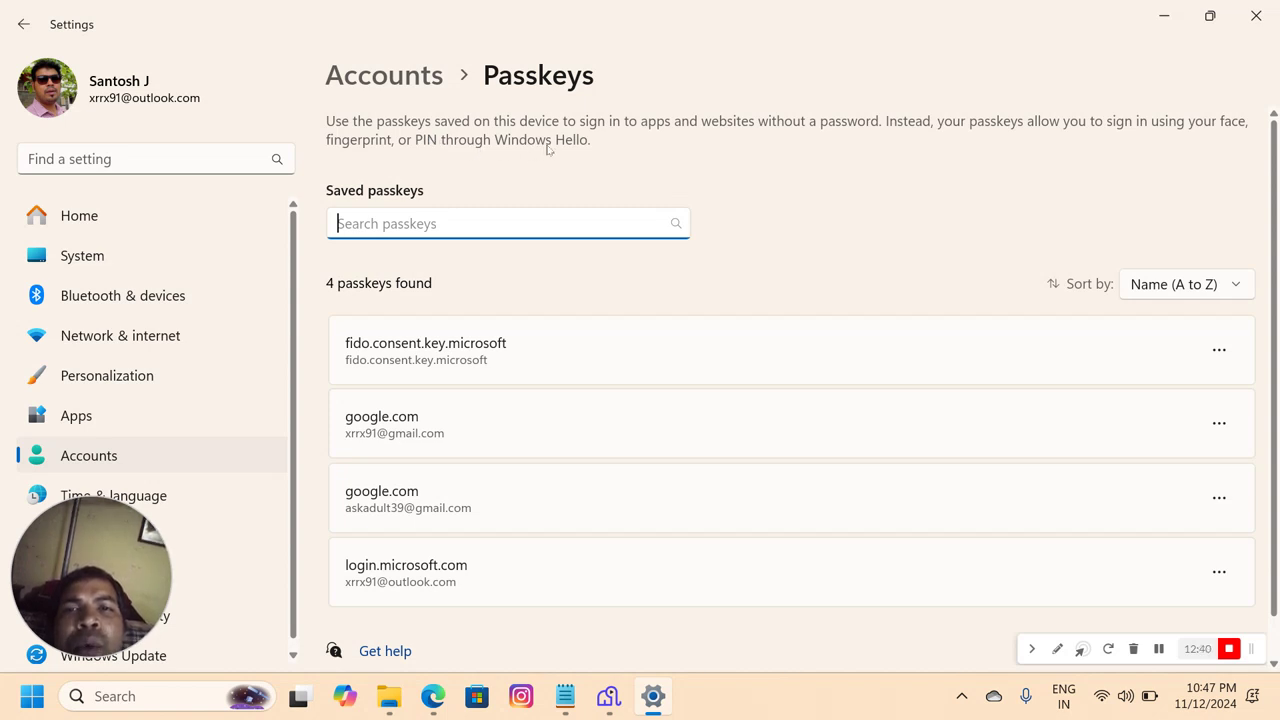
scroll(1276, 400, down, 2)
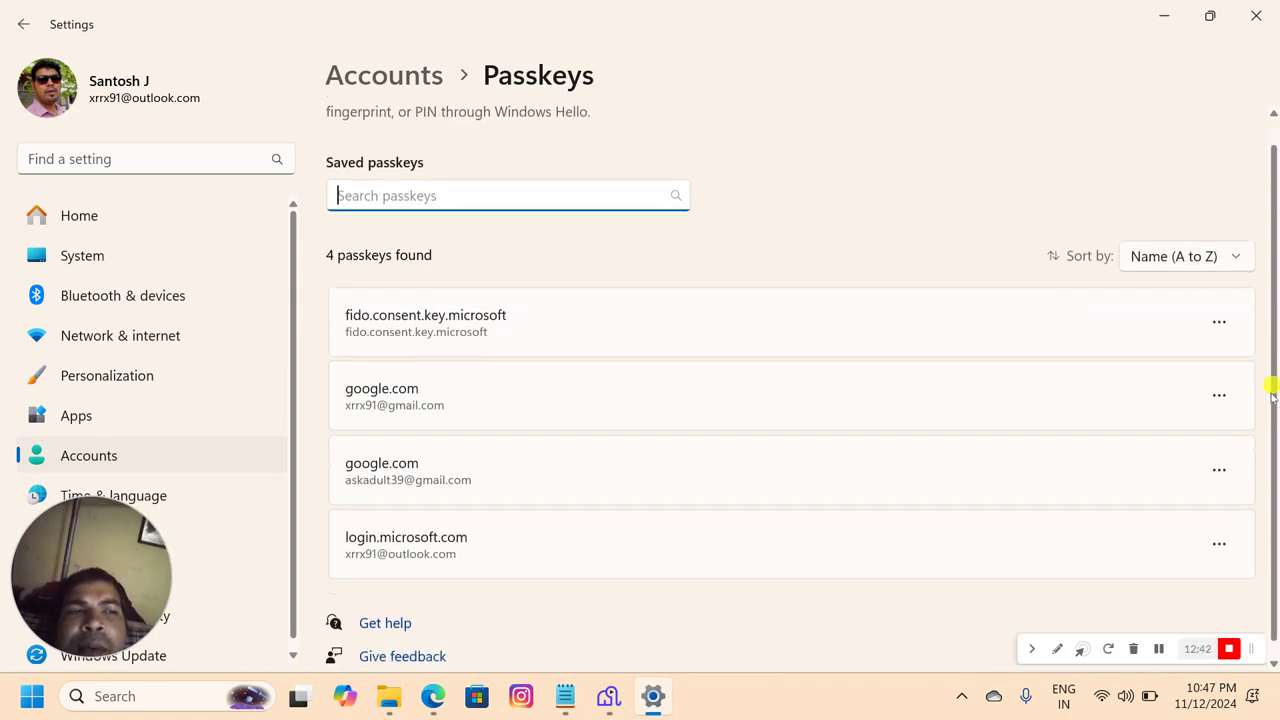
scroll(1272, 350, up, 2)
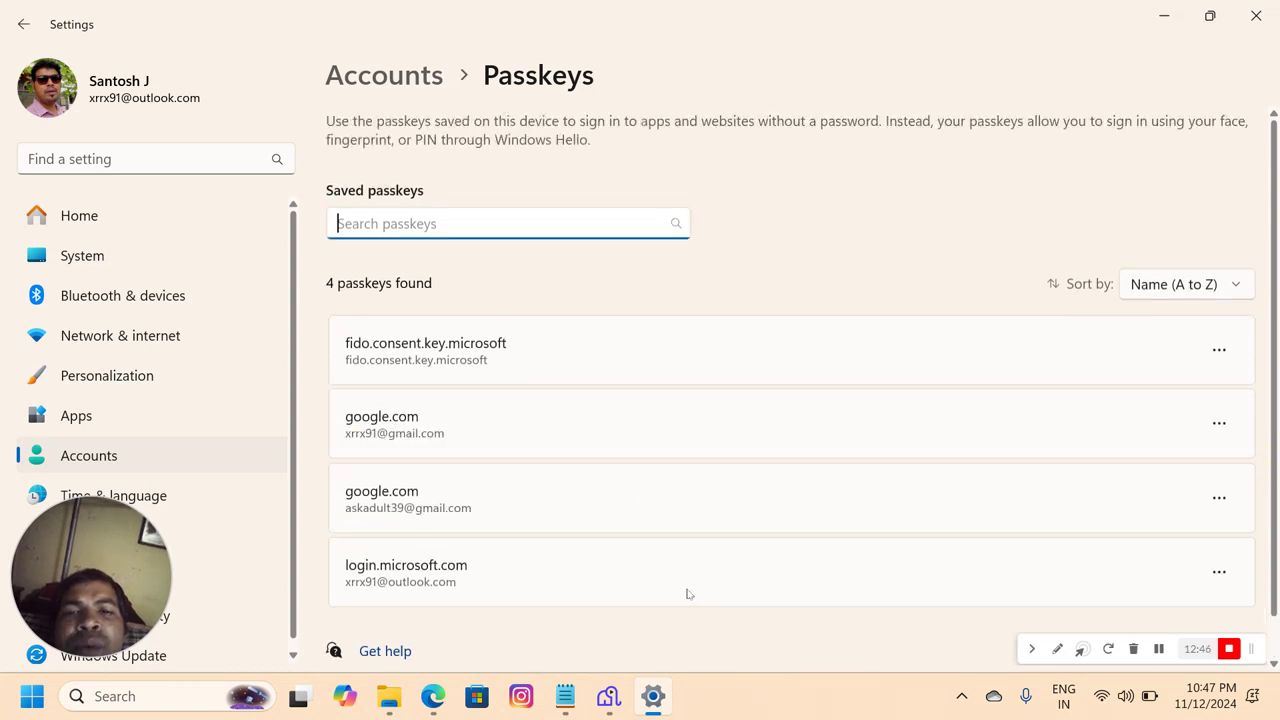
Go back to the Accounts settings, open Email & accounts, and expand the options of the Hotmail account.
click(375, 72)
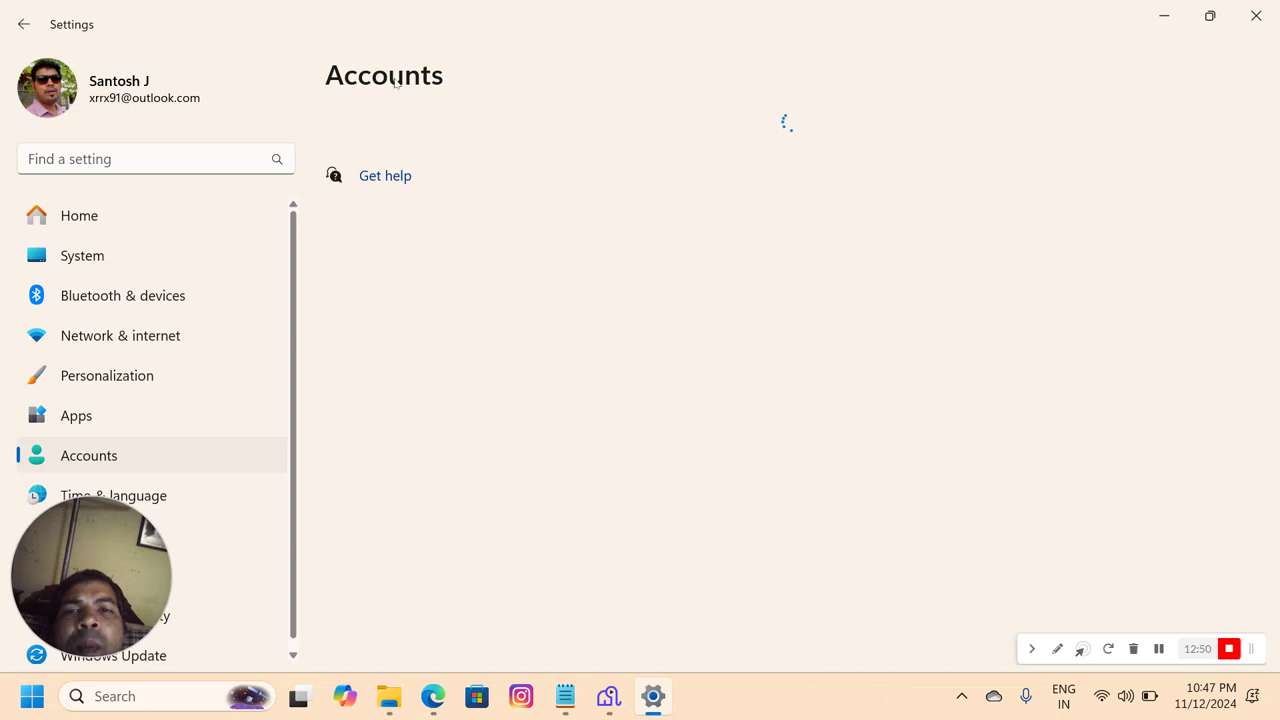
scroll(1276, 436, down, 5)
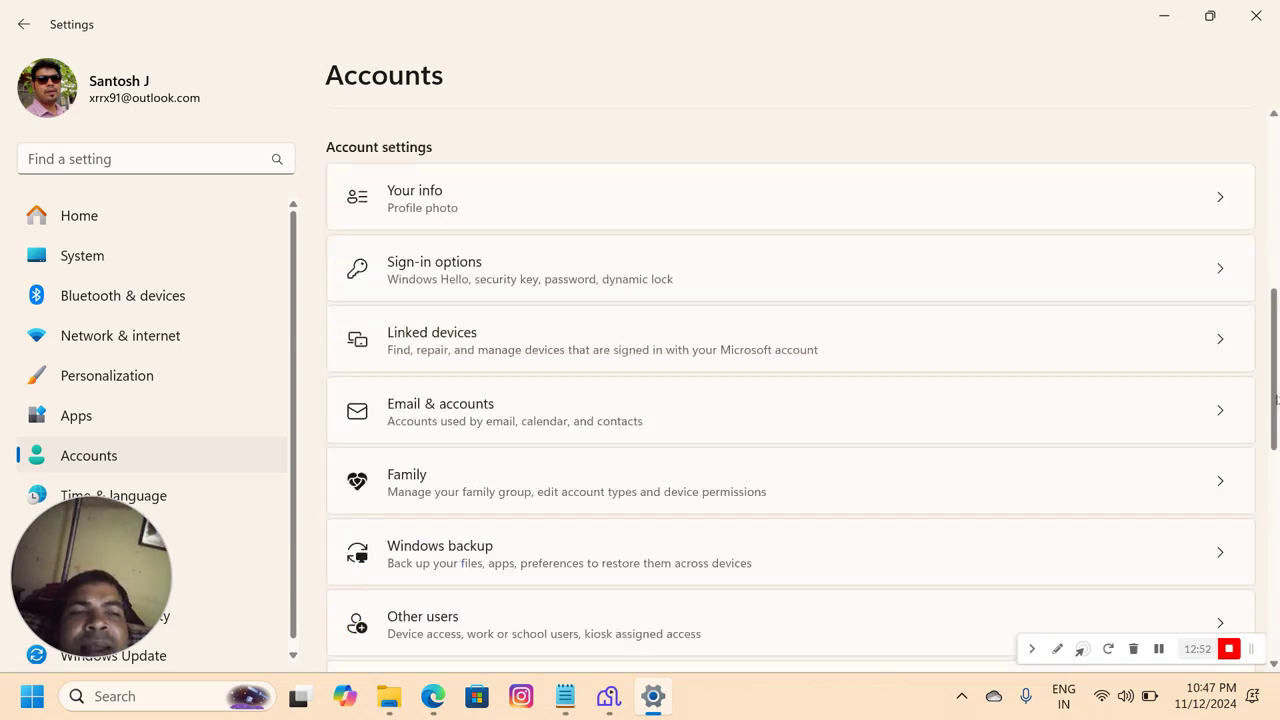
scroll(1276, 400, down, 1)
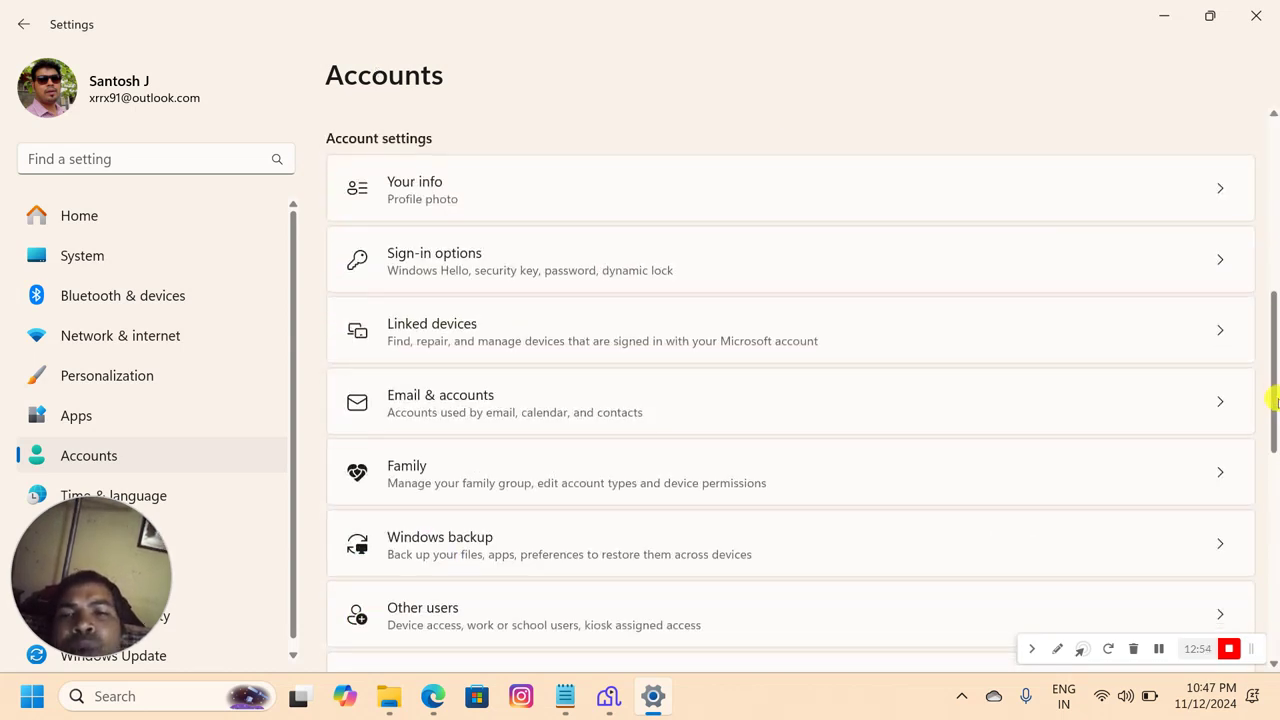
drag(1276, 420, 1276, 428)
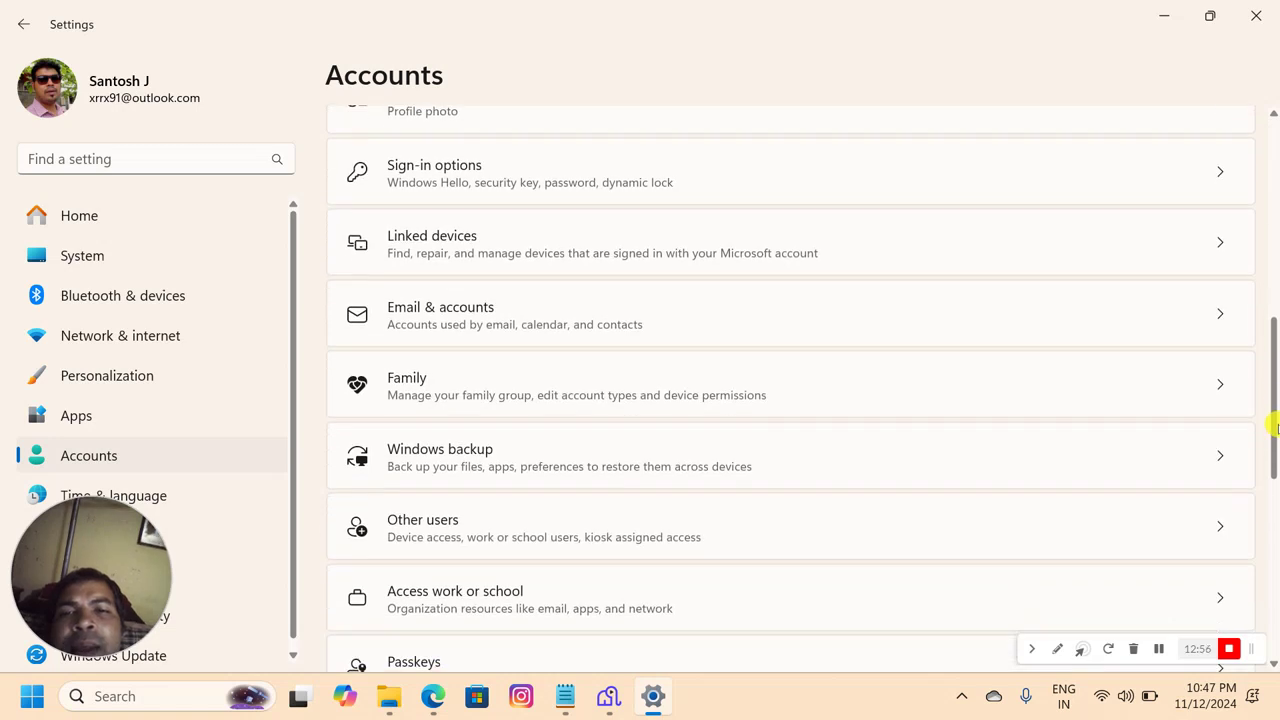
click(686, 318)
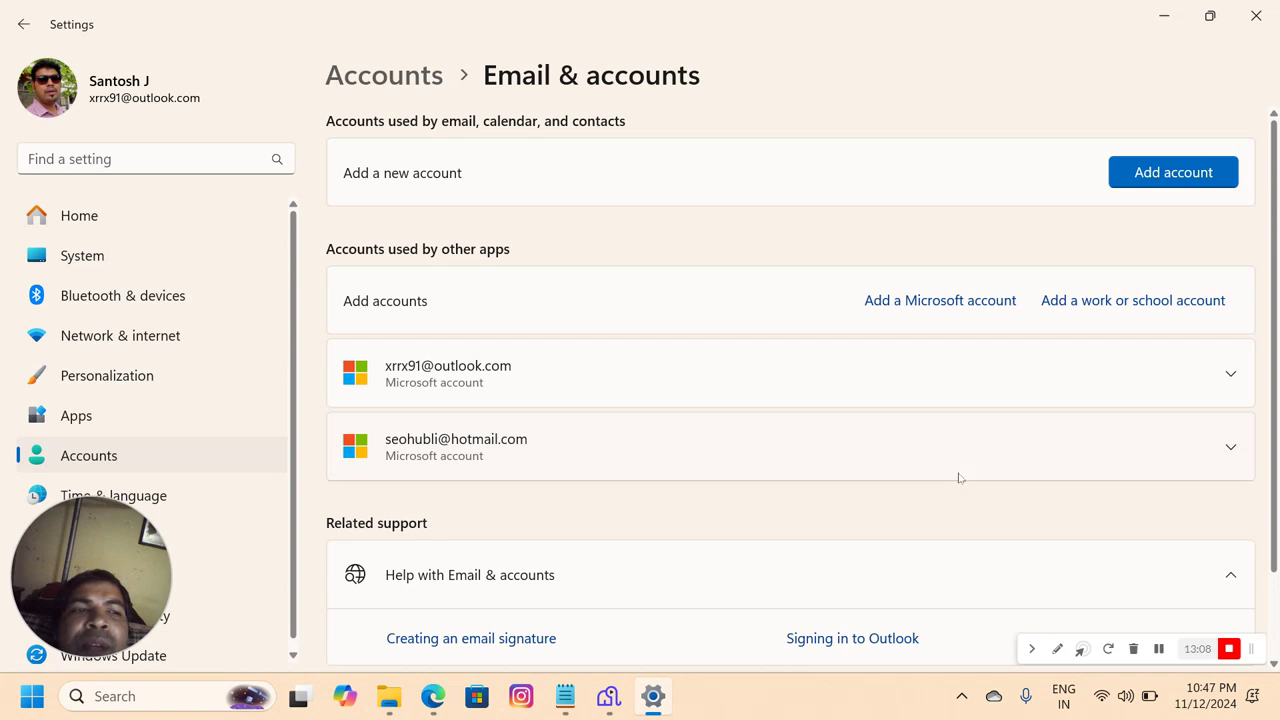
click(1226, 452)
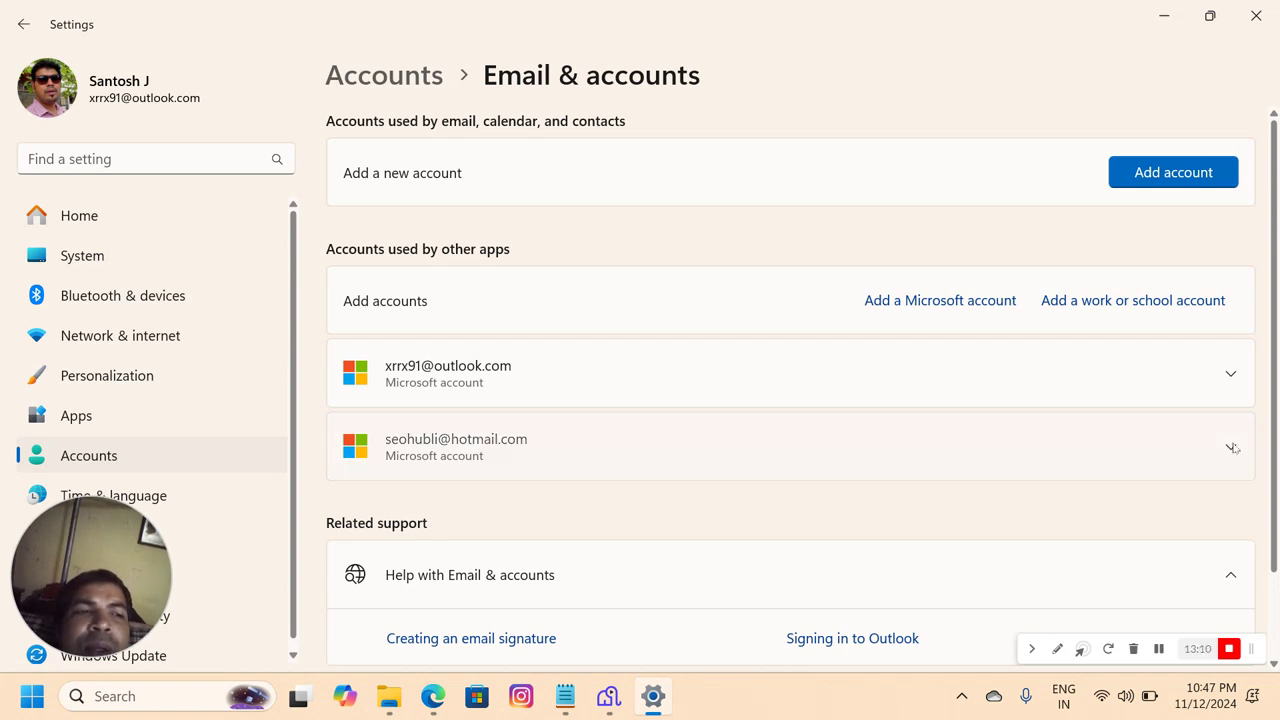
drag(1277, 340, 1266, 451)
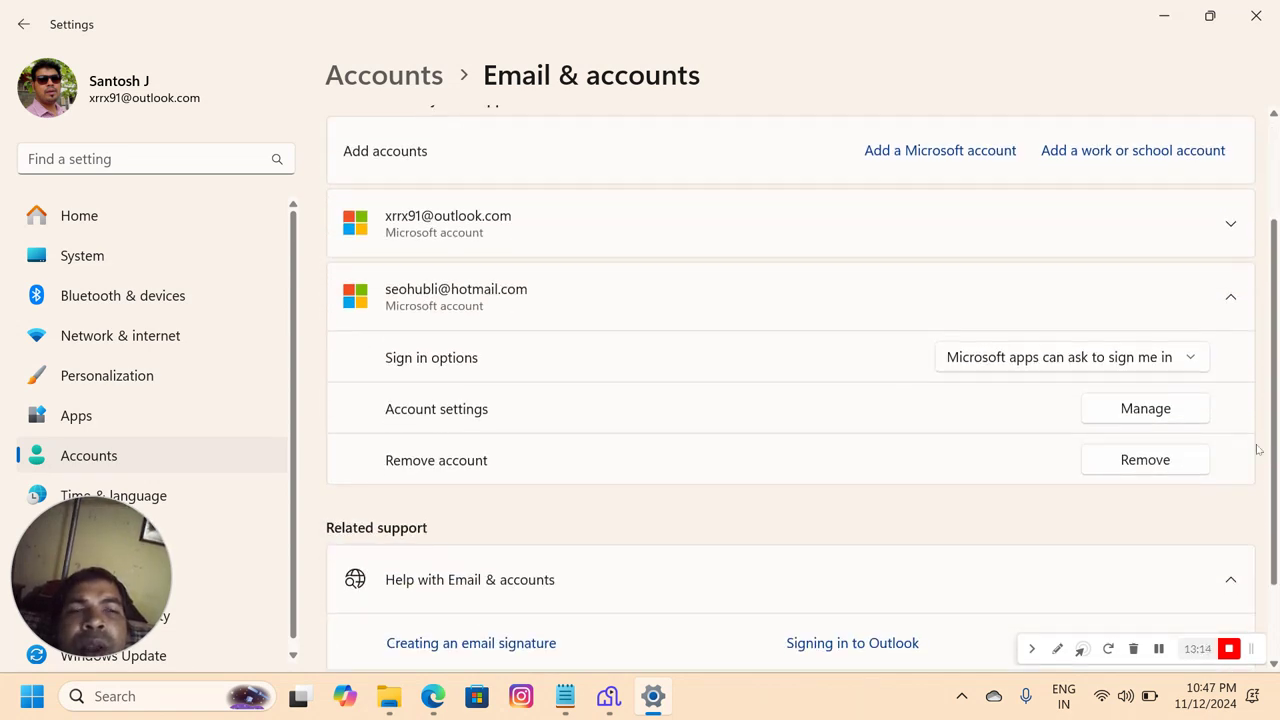
Open online management of the Hotmail account and view its sign-in methods, cancelling the passkey prompt without signing in.
click(1110, 408)
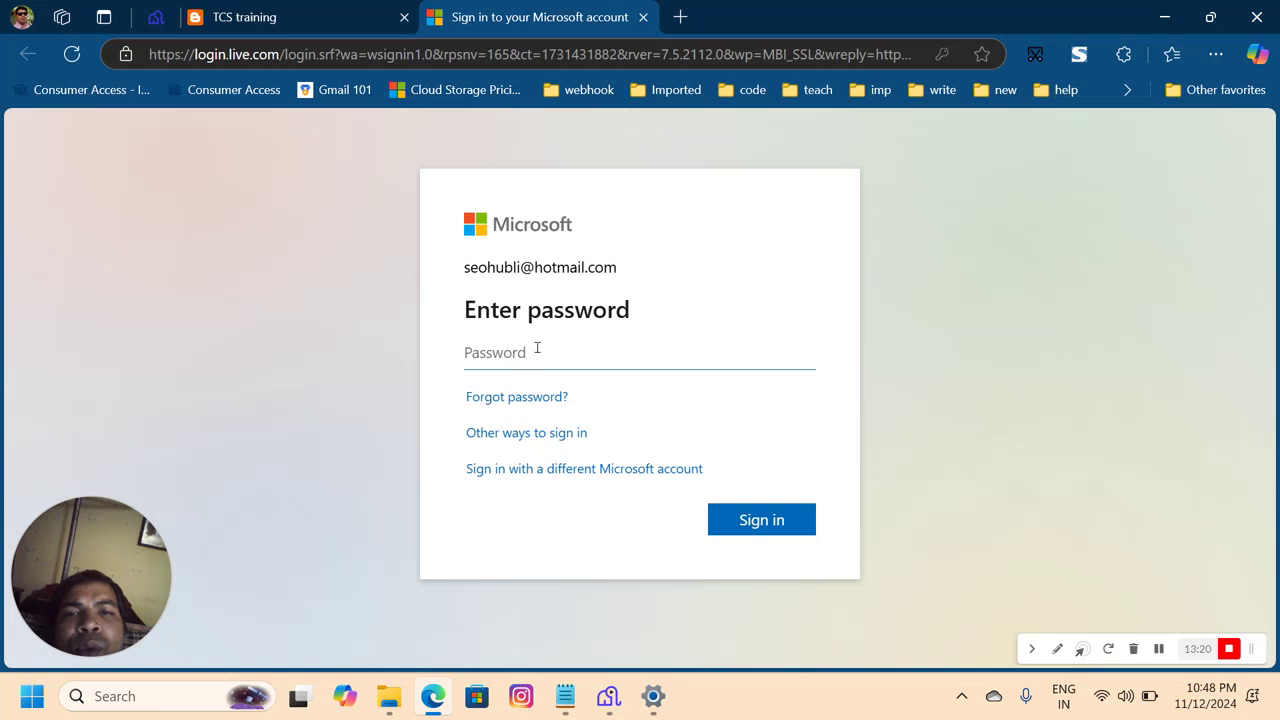
click(547, 345)
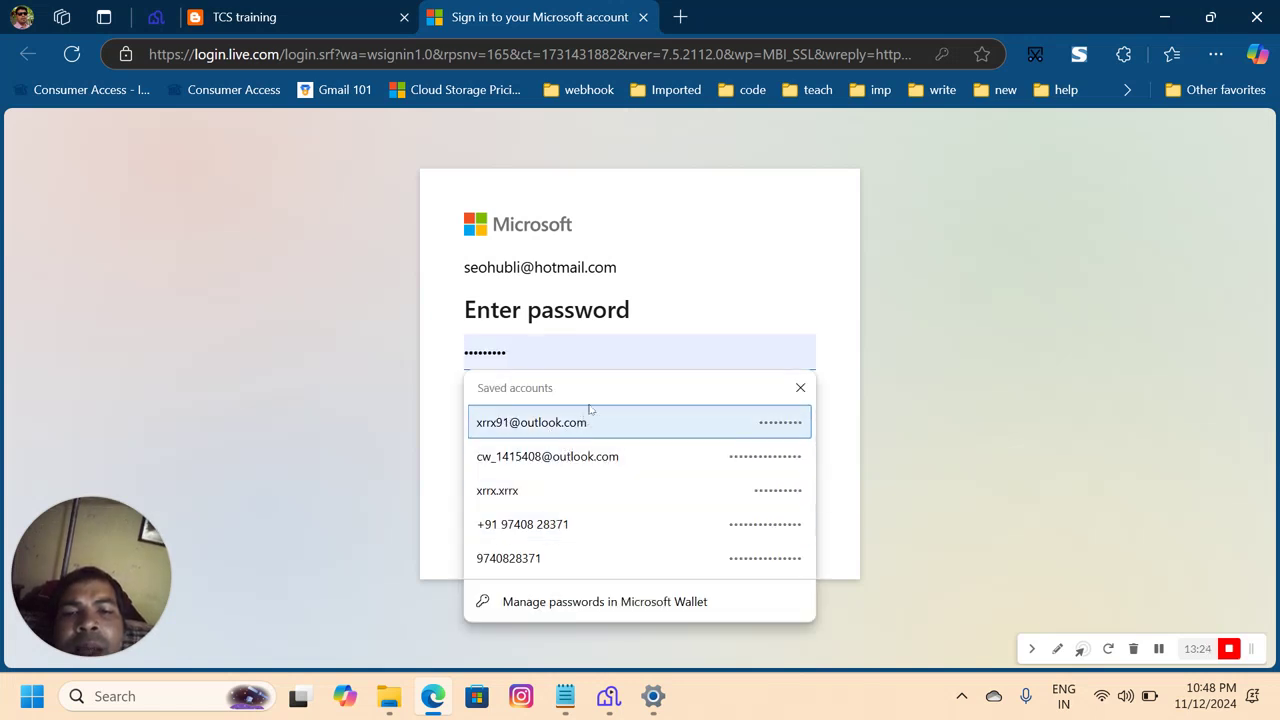
click(380, 360)
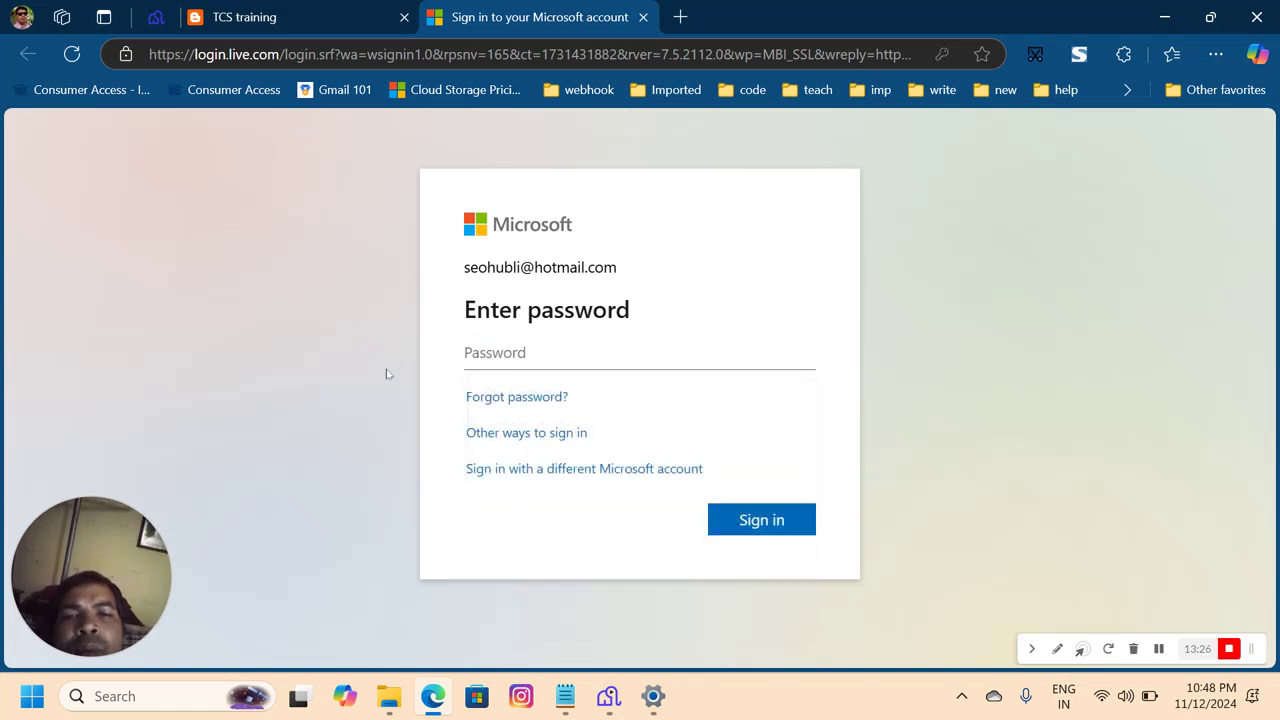
click(515, 434)
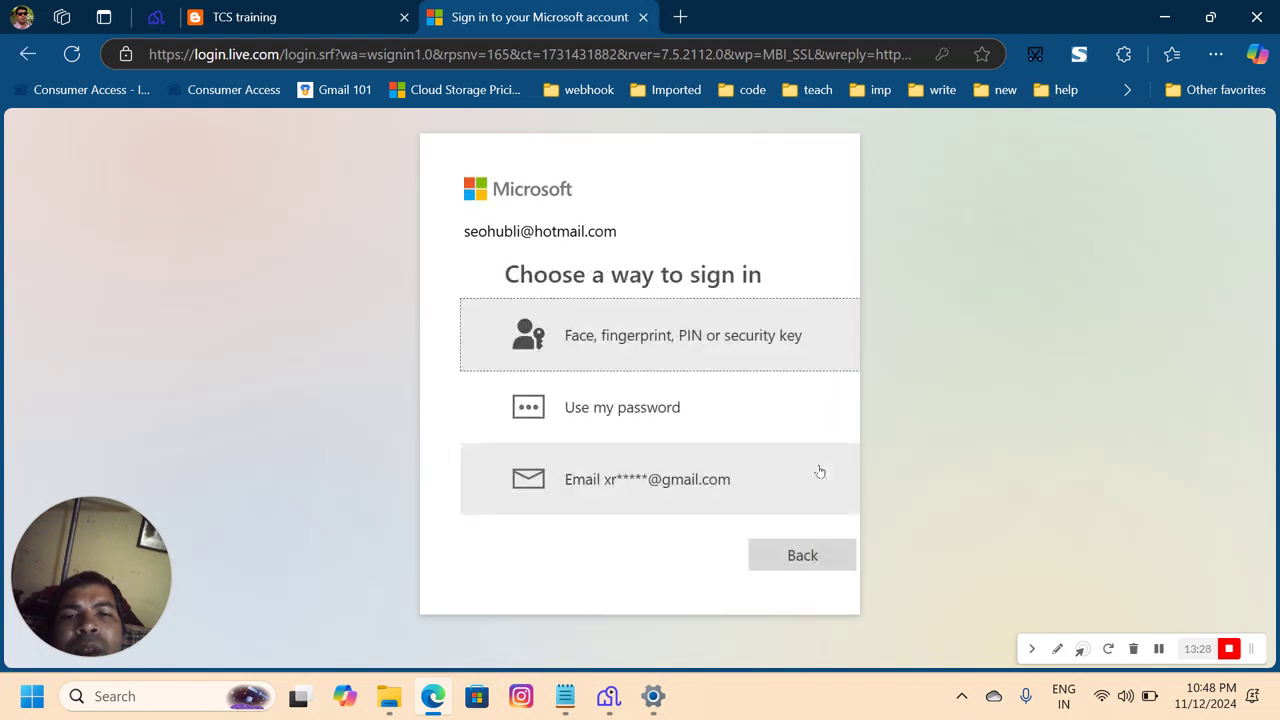
click(643, 343)
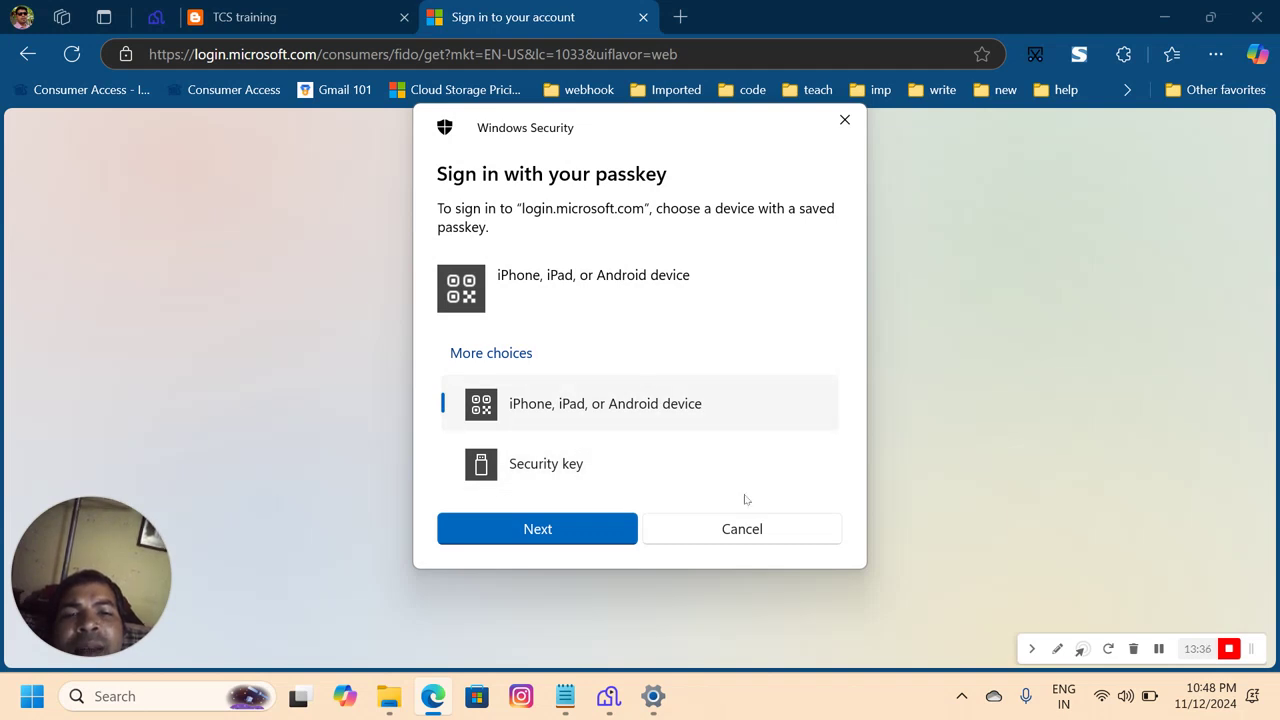
click(750, 527)
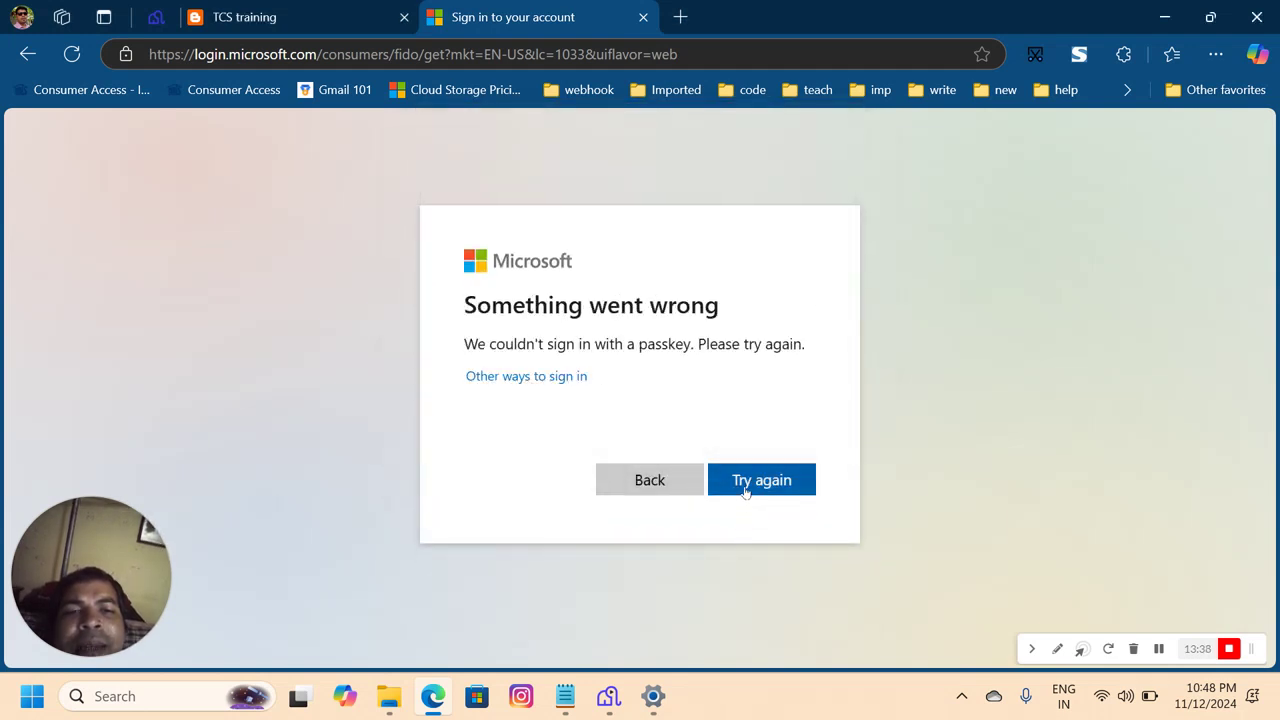
click(623, 478)
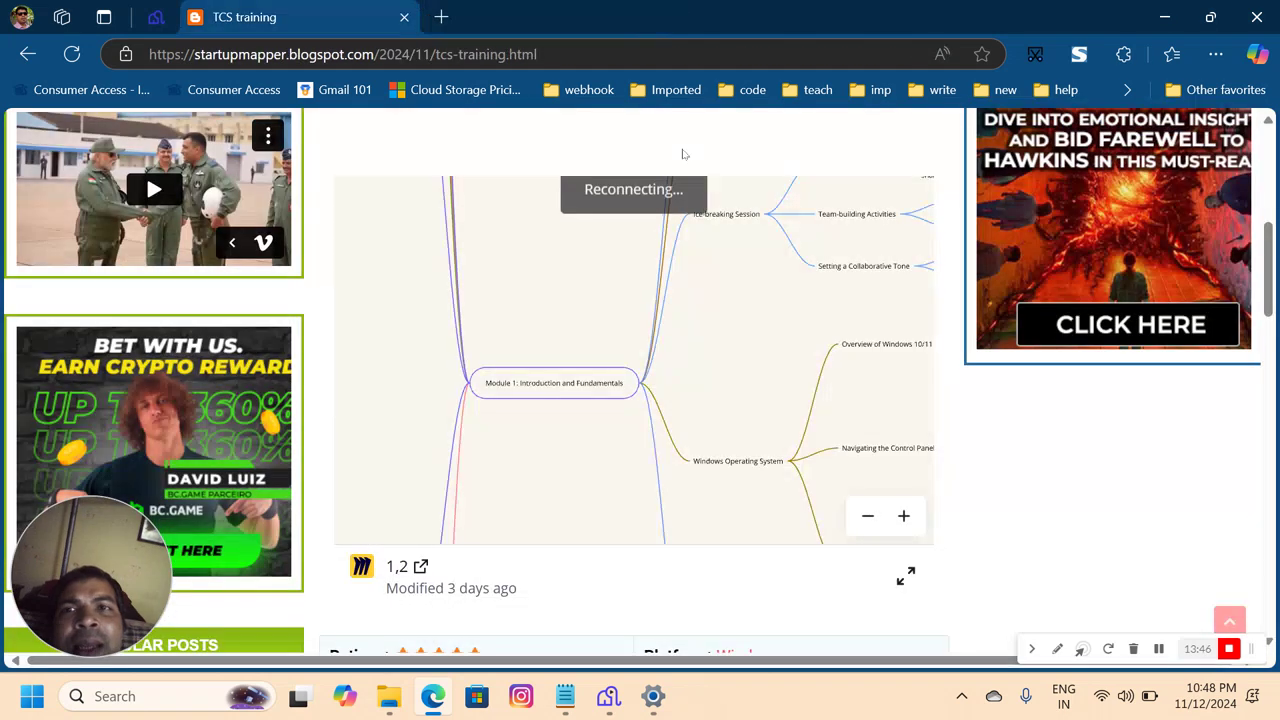
Close the sign-in page, switch back to Windows Settings, and remove the Hotmail account from the device.
click(643, 17)
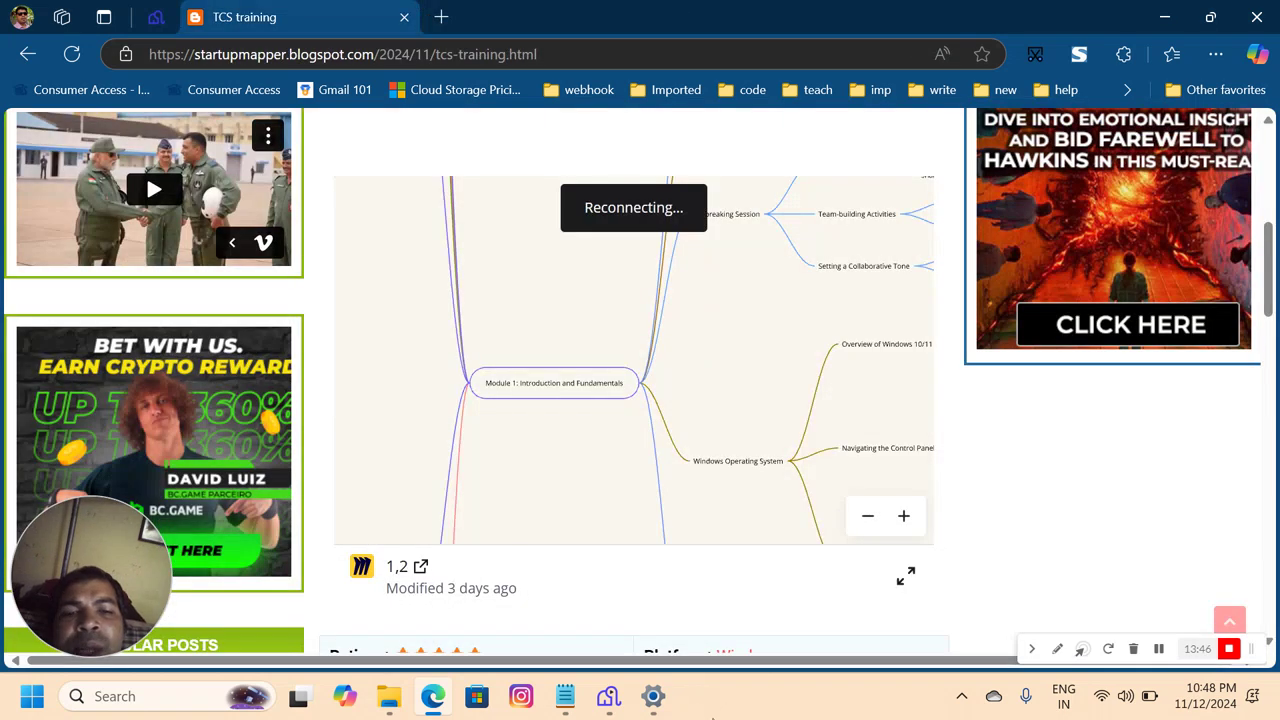
click(665, 704)
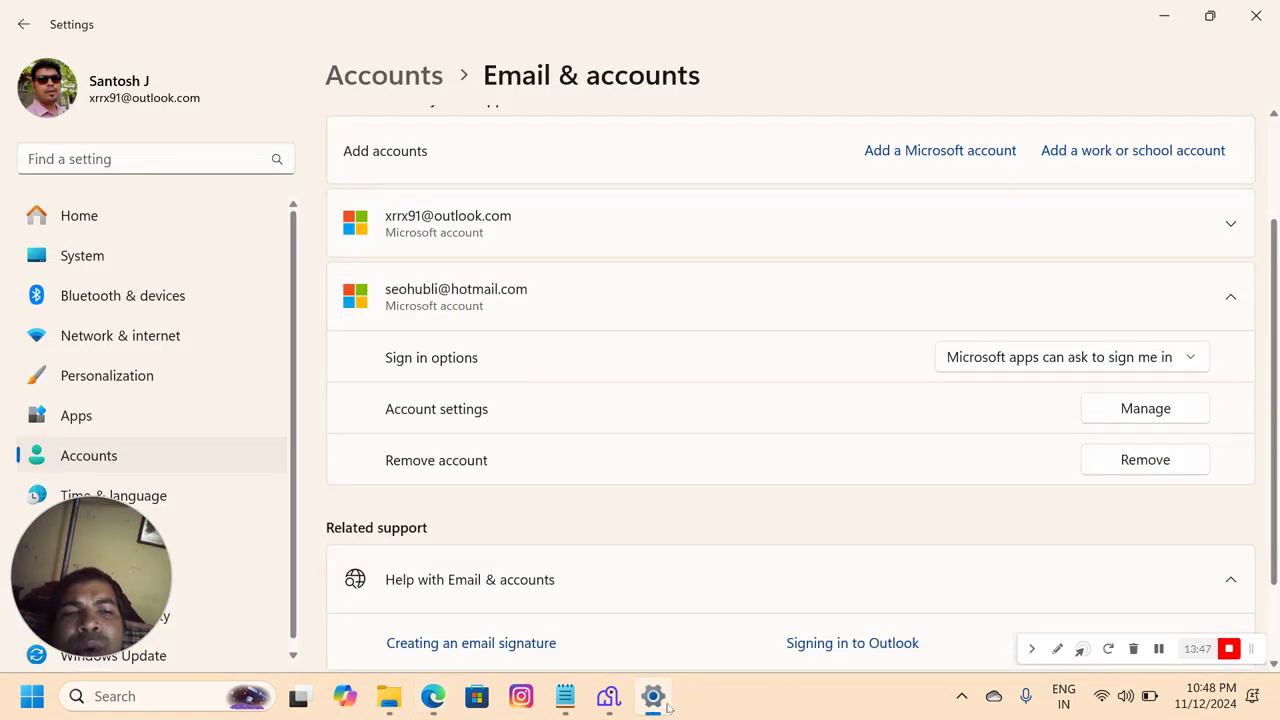
click(1136, 460)
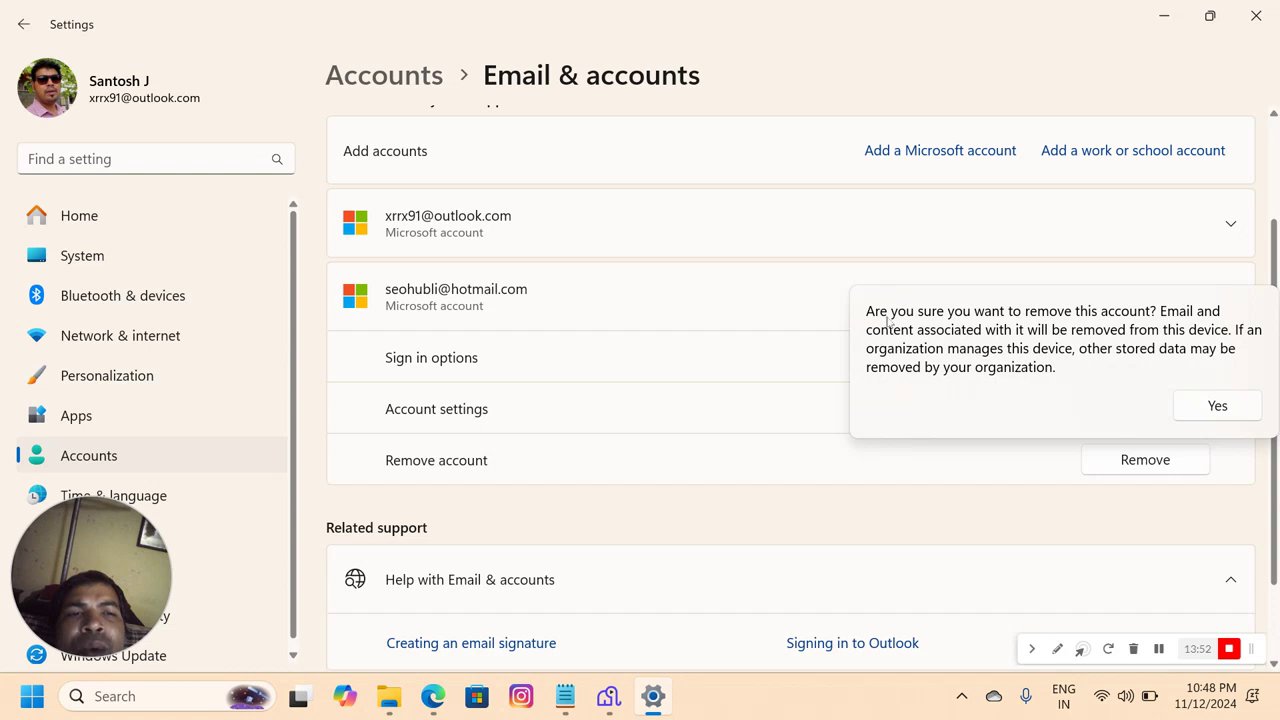
click(1226, 407)
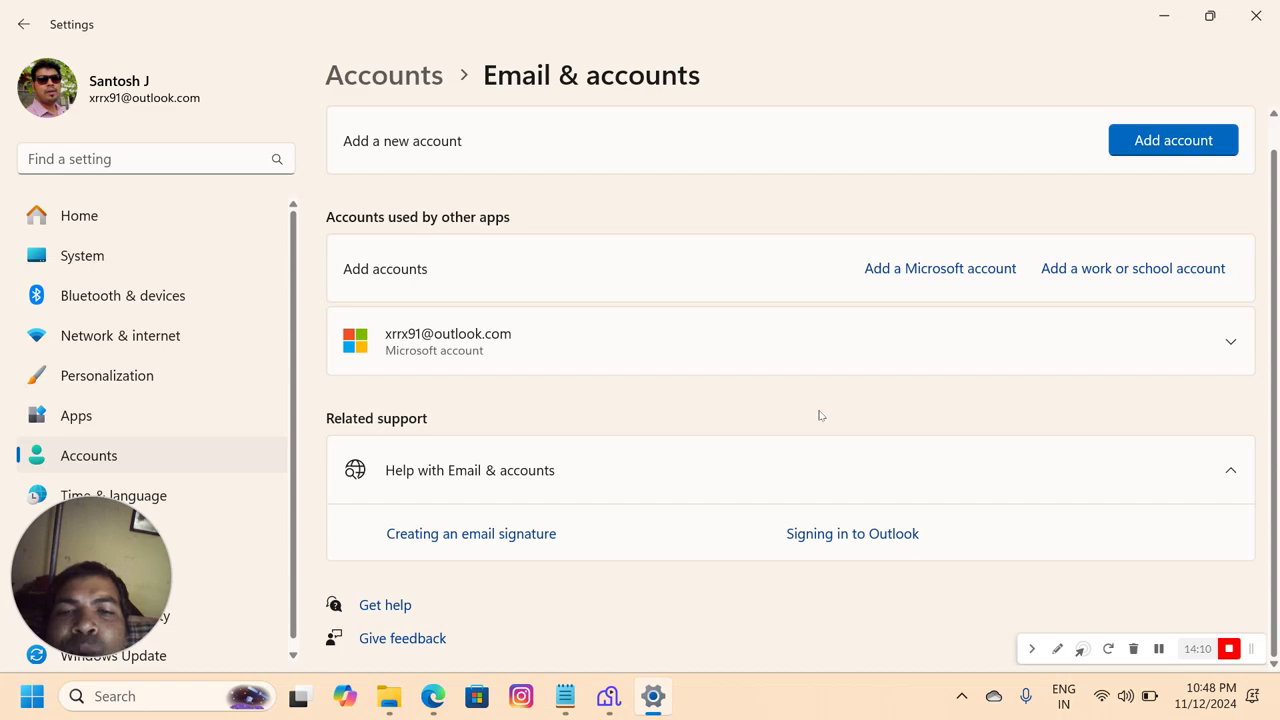
Go back to the Accounts settings and open Rewards from the related settings.
click(425, 78)
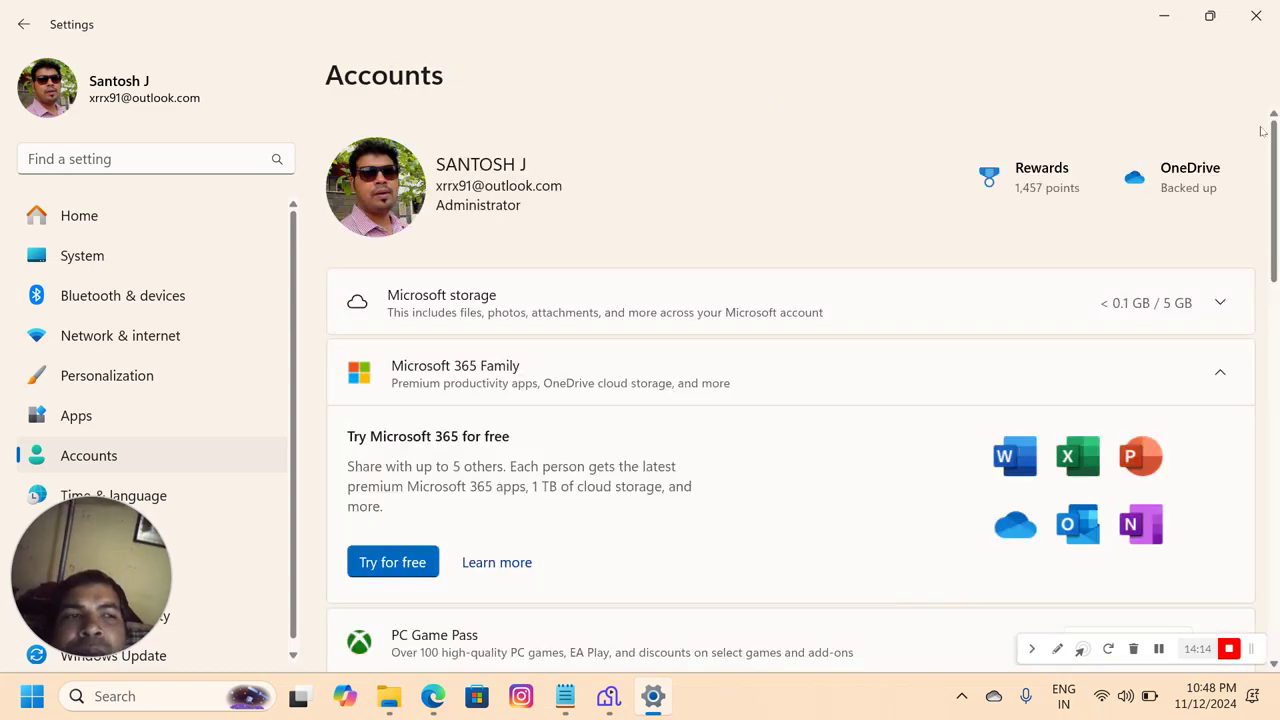
drag(1264, 133, 1220, 541)
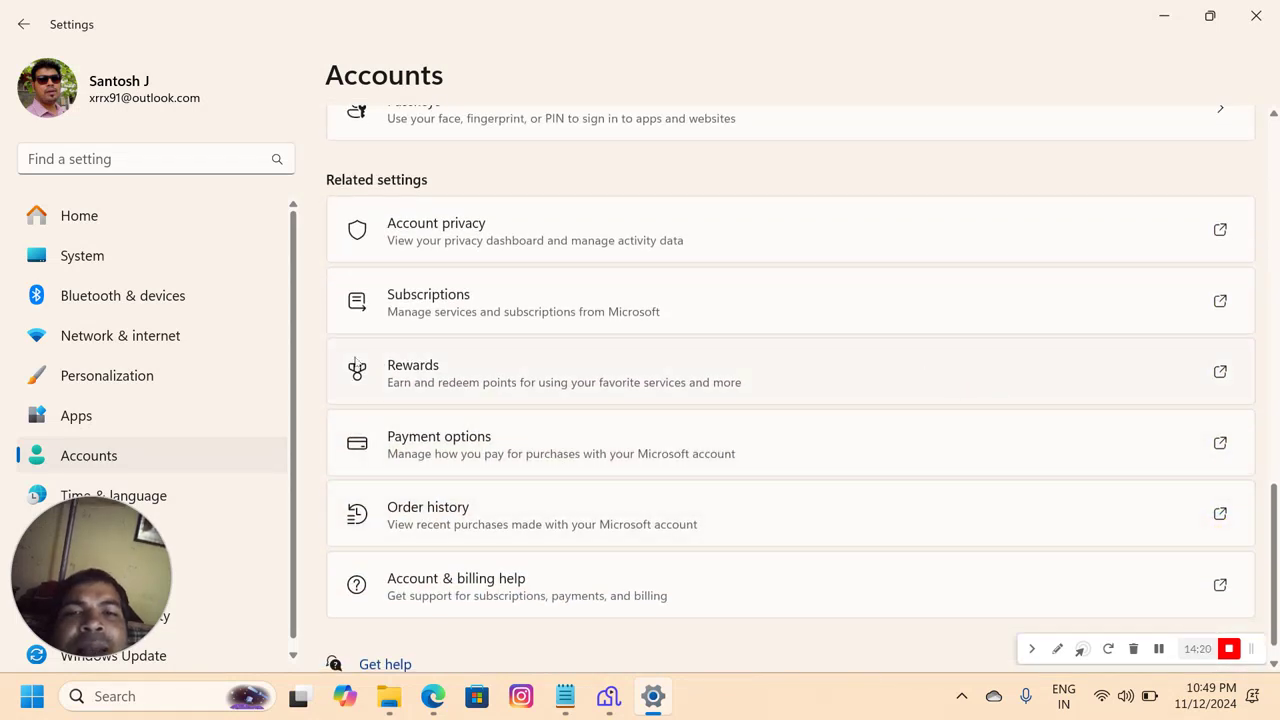
click(471, 368)
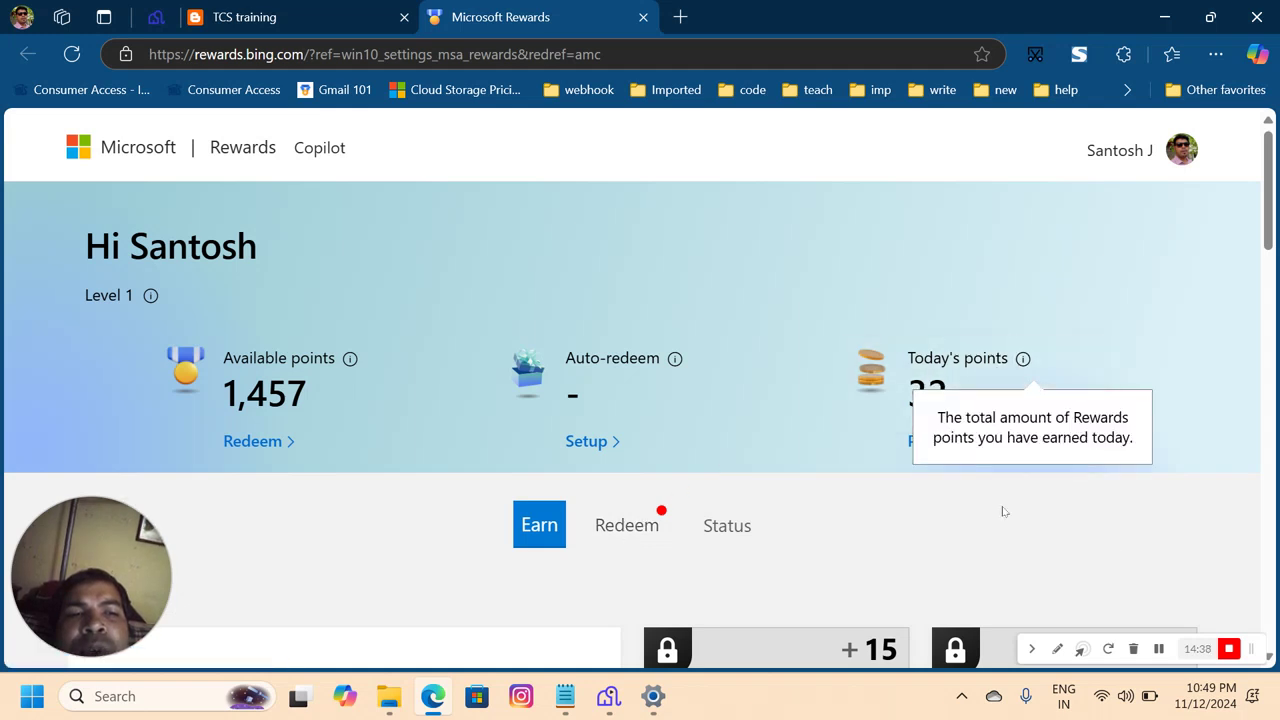
Review the points summary and the earning activities on the Microsoft Rewards page.
drag(1270, 193, 1264, 303)
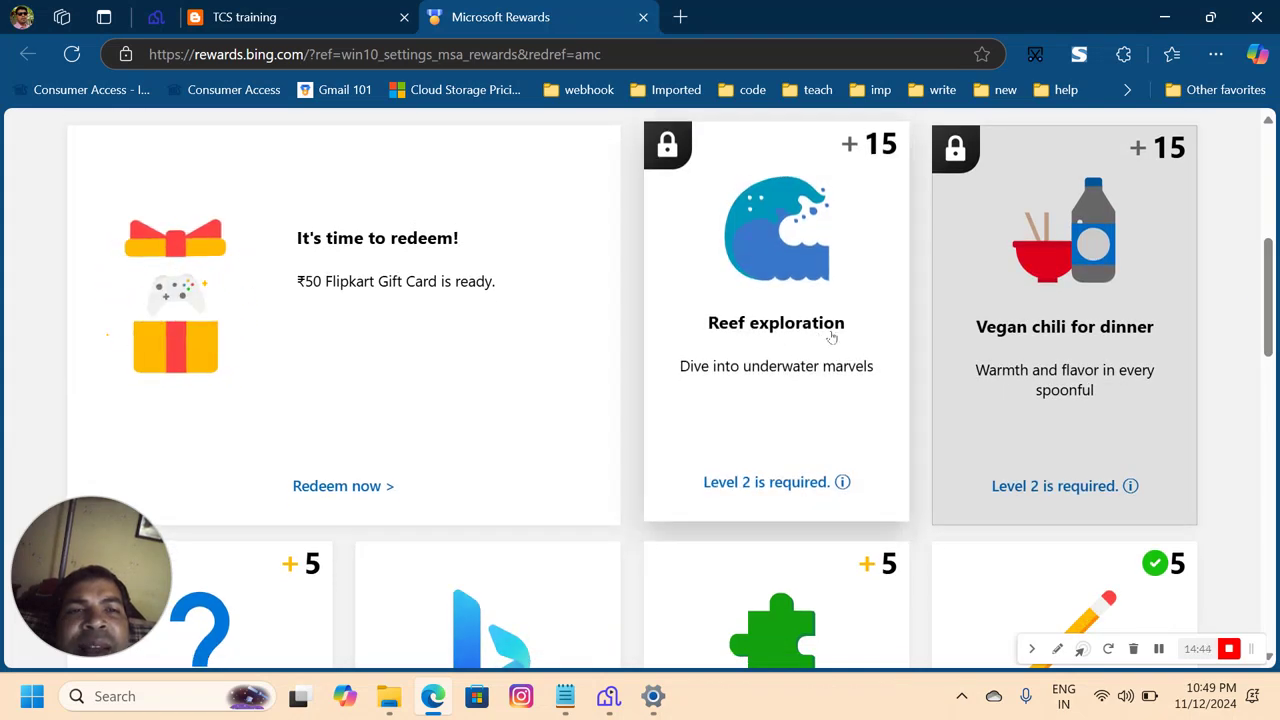
scroll(1136, 258, up, 5)
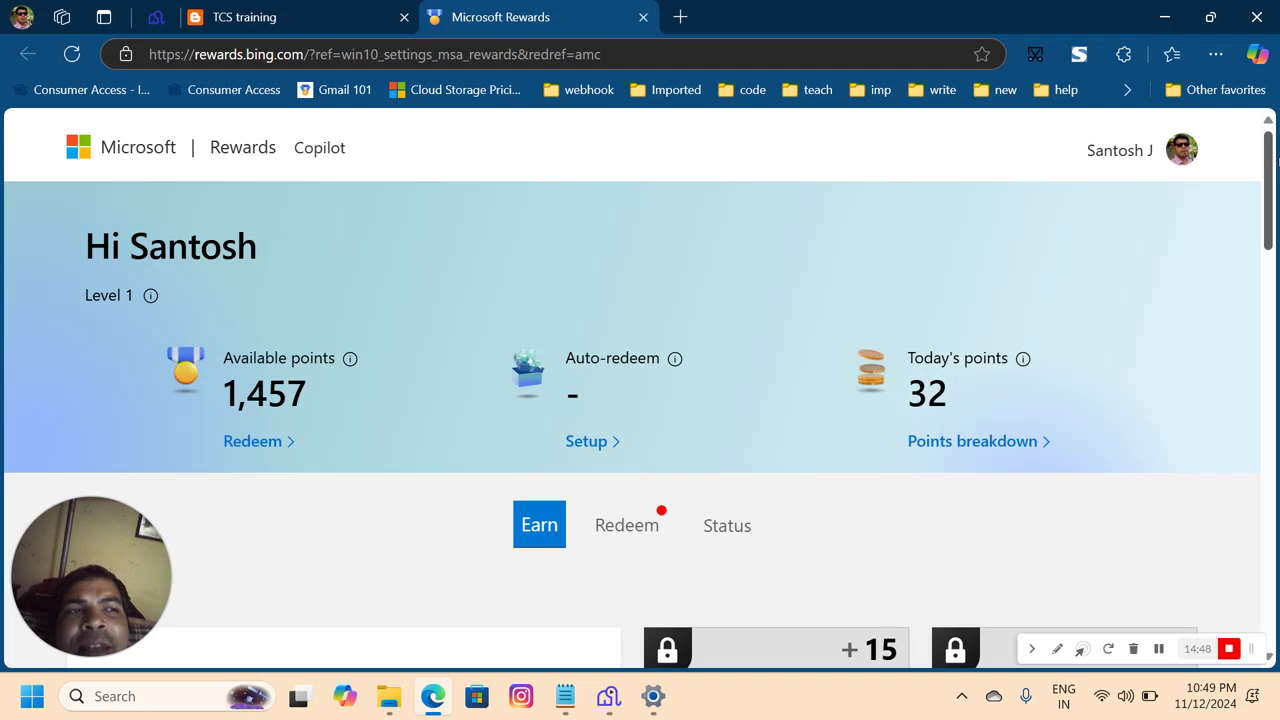
drag(1268, 165, 1262, 260)
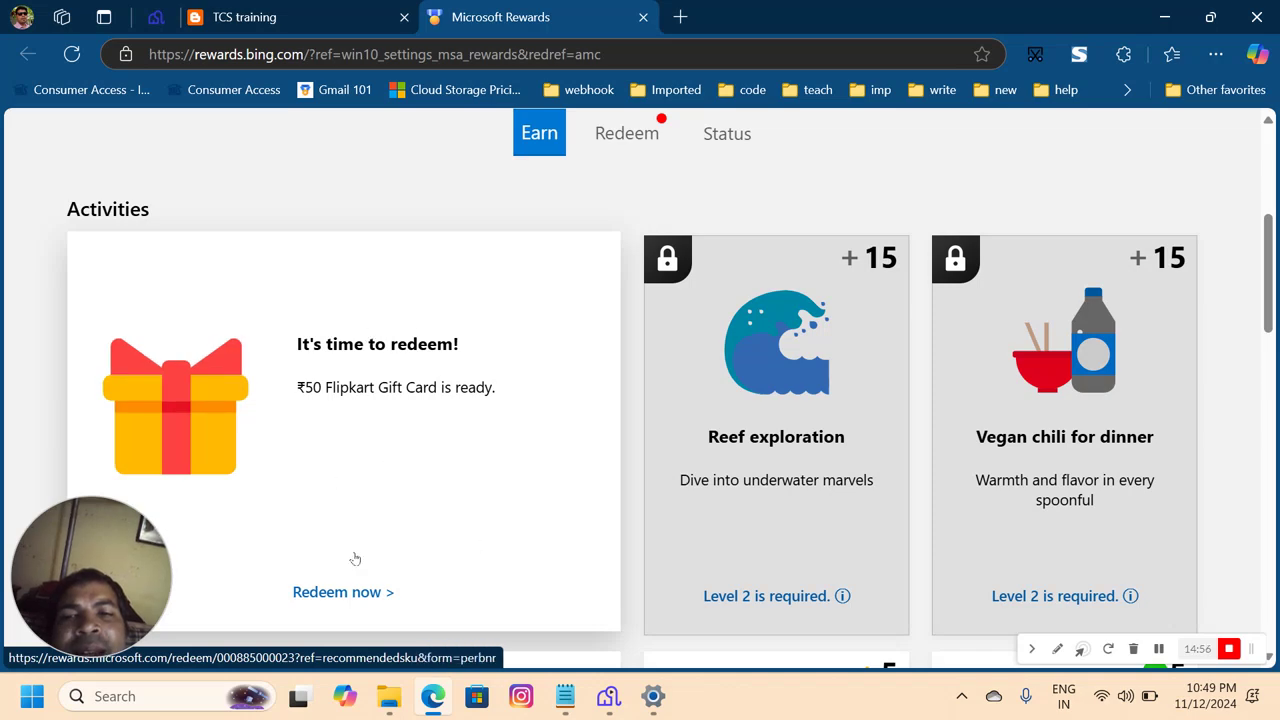
drag(1277, 295, 1273, 393)
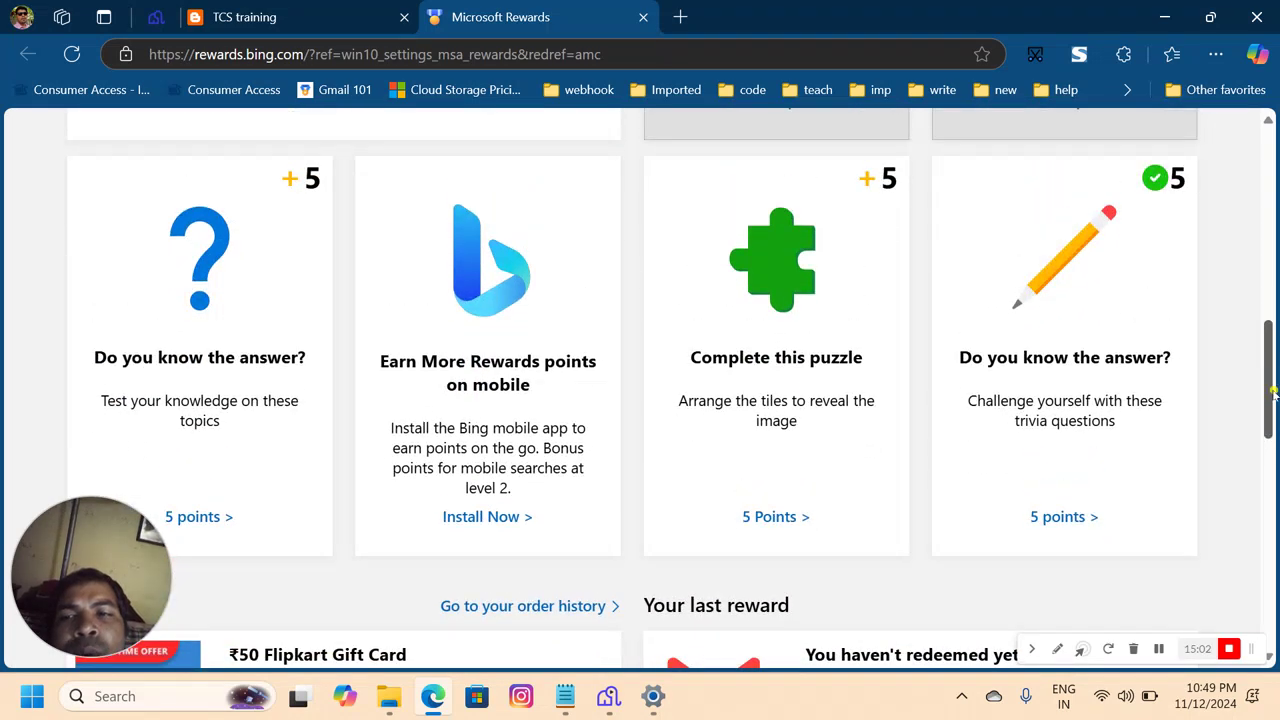
Open the Bing homepage quiz from the Rewards activities, answer the first question with Baden-Württemberg, and advance to the second question.
click(275, 421)
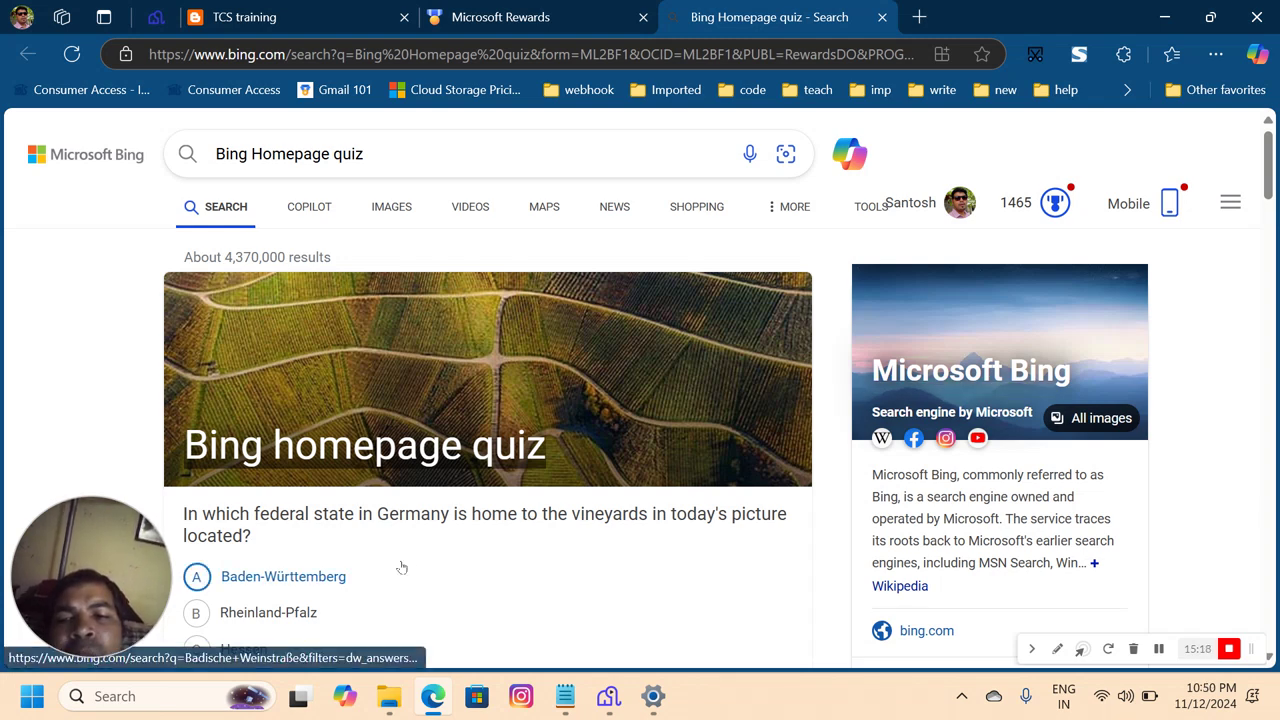
scroll(401, 587, down, 1)
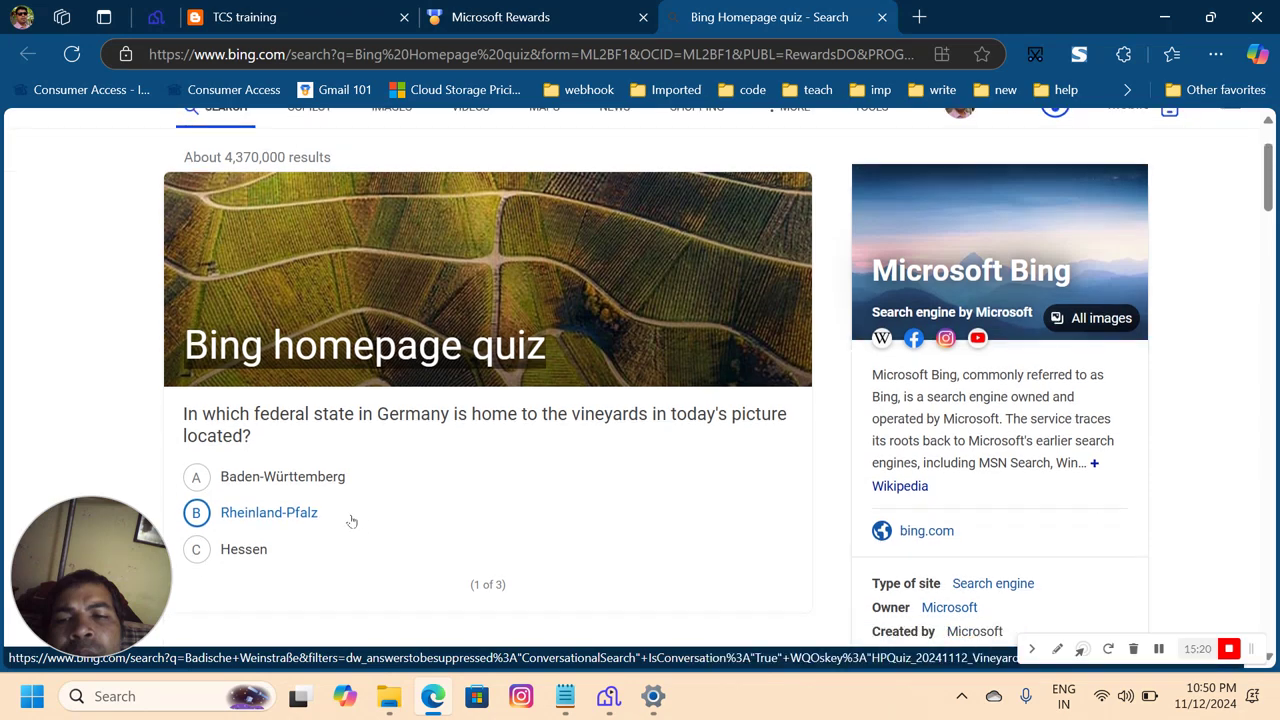
click(278, 474)
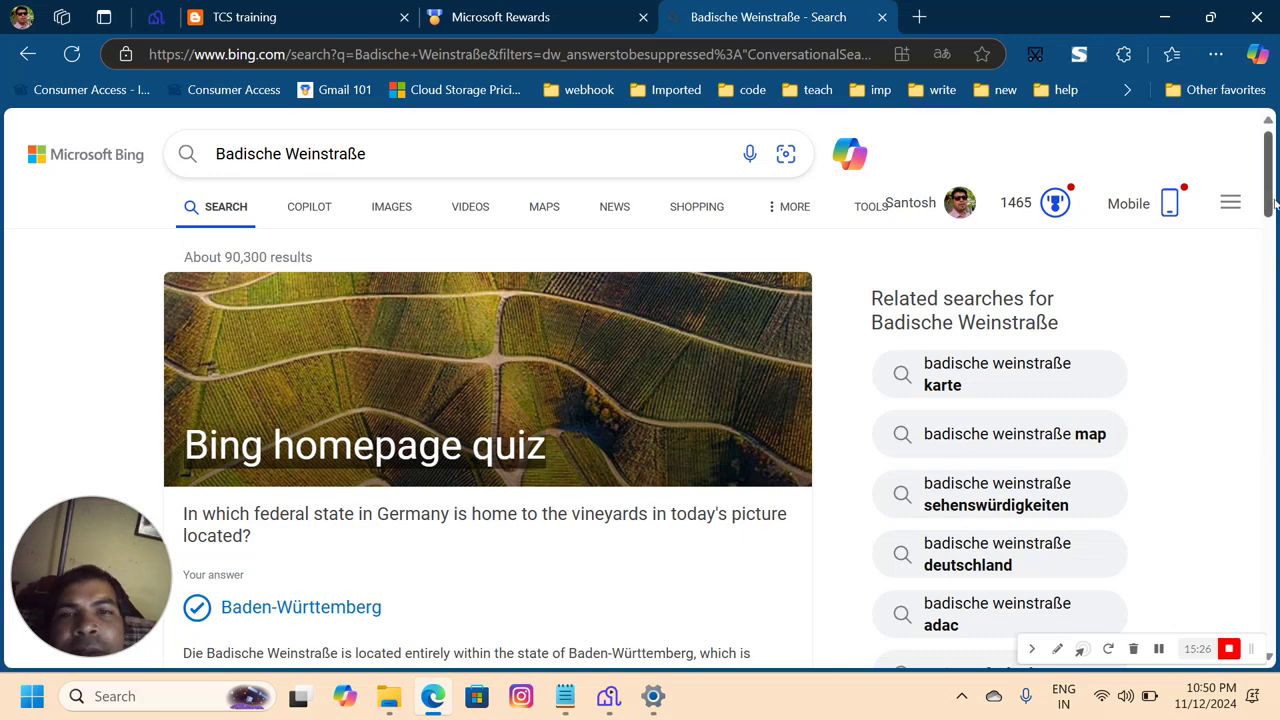
drag(1268, 176, 1265, 243)
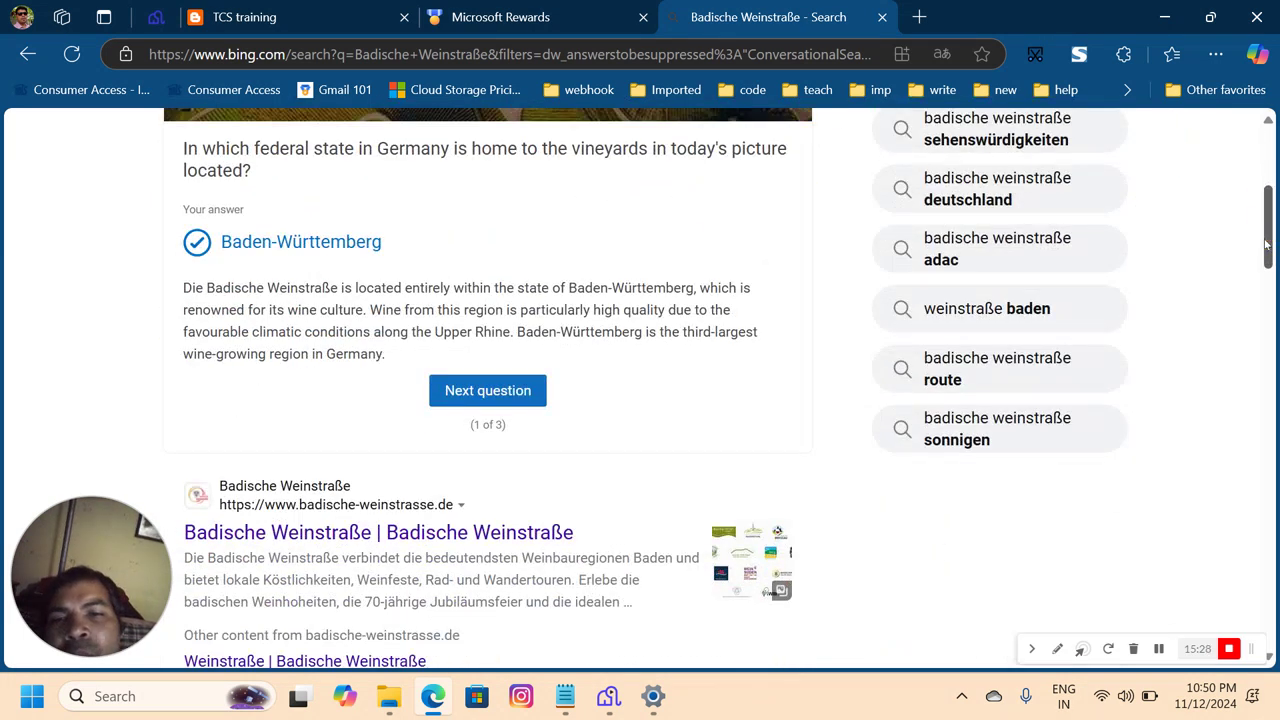
click(520, 393)
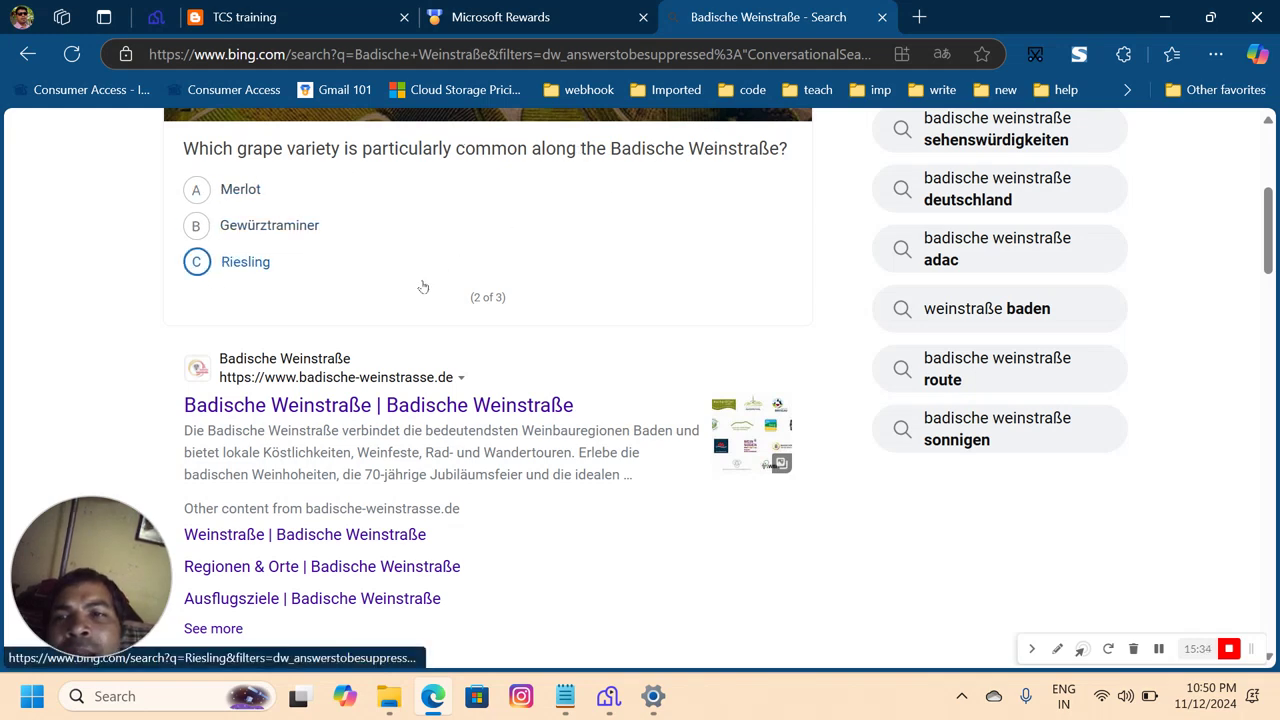
Answer the quiz's second question with Riesling and advance to the third question.
click(214, 278)
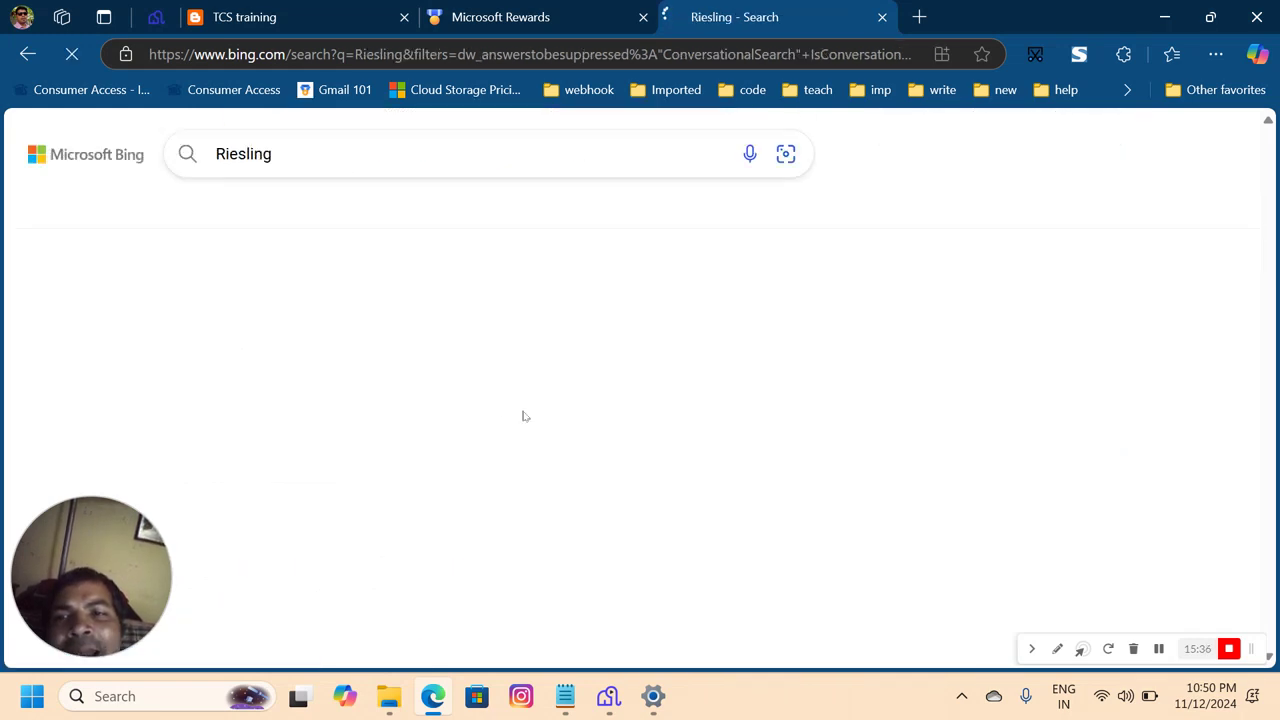
scroll(633, 486, down, 1)
scroll(630, 486, down, 3)
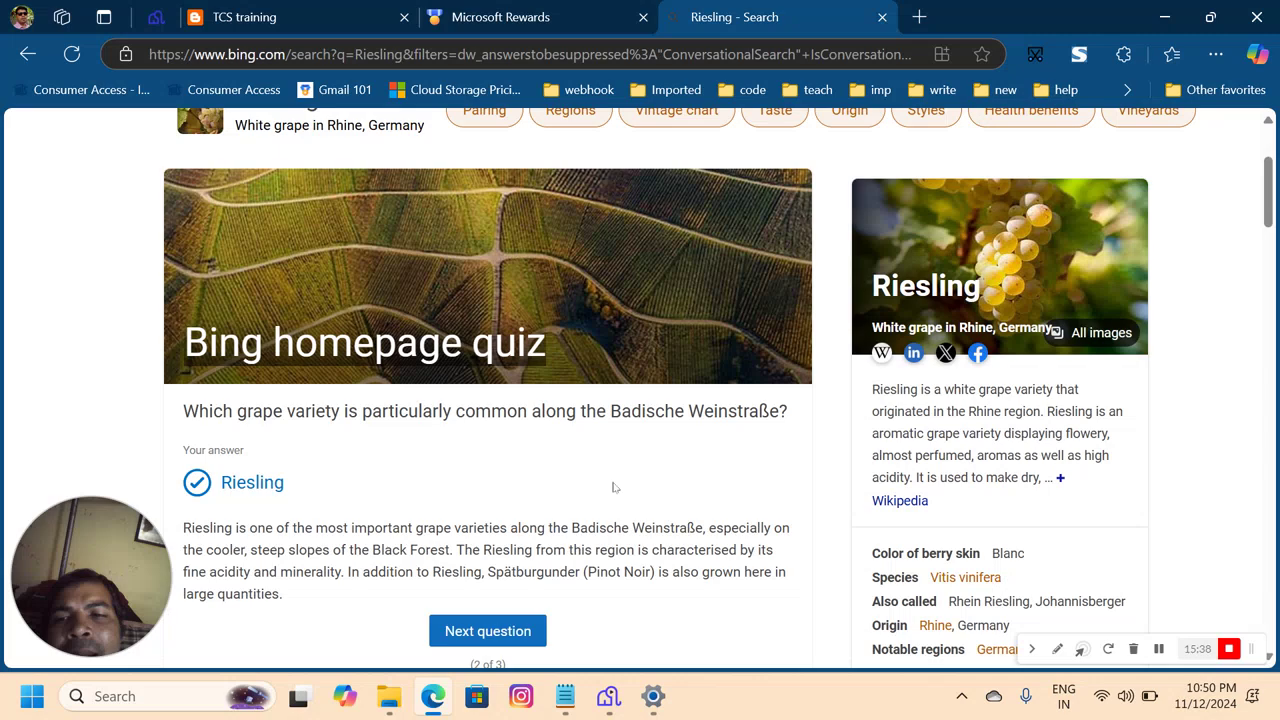
click(449, 433)
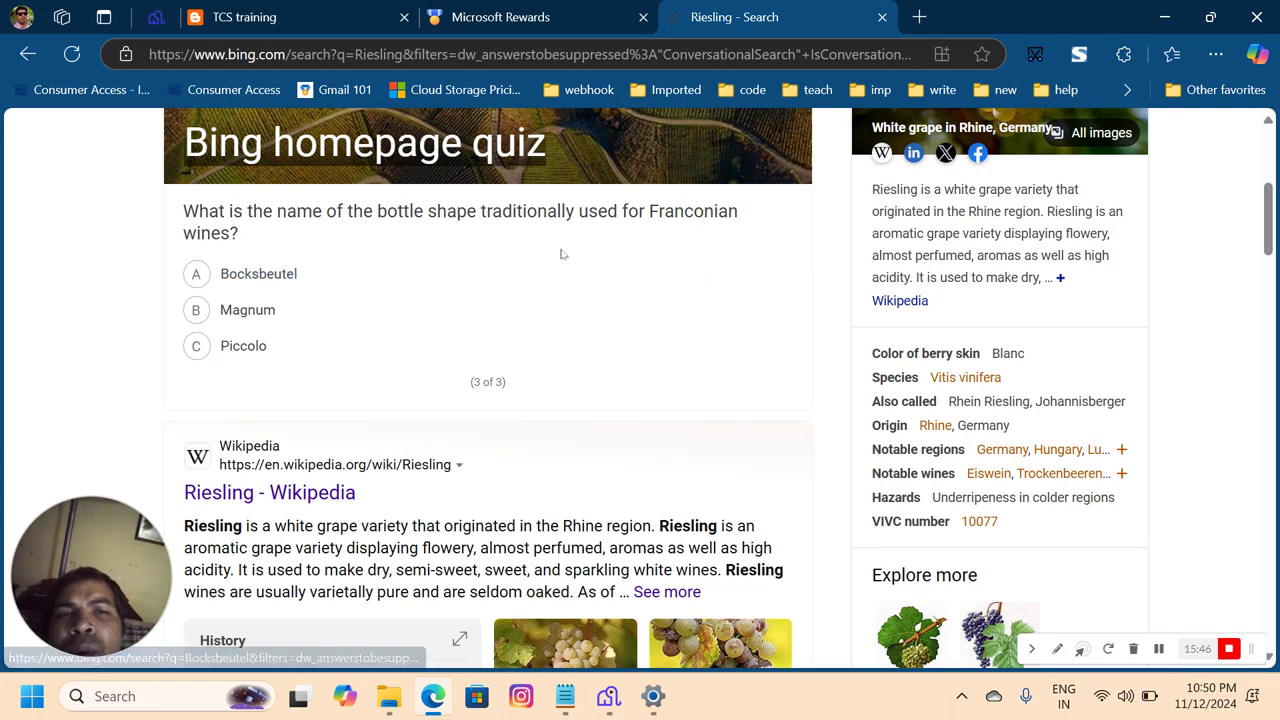
Answer the final quiz question with Magnum, highlight the correct answer Bocksbeutel, and get the quiz score.
click(247, 311)
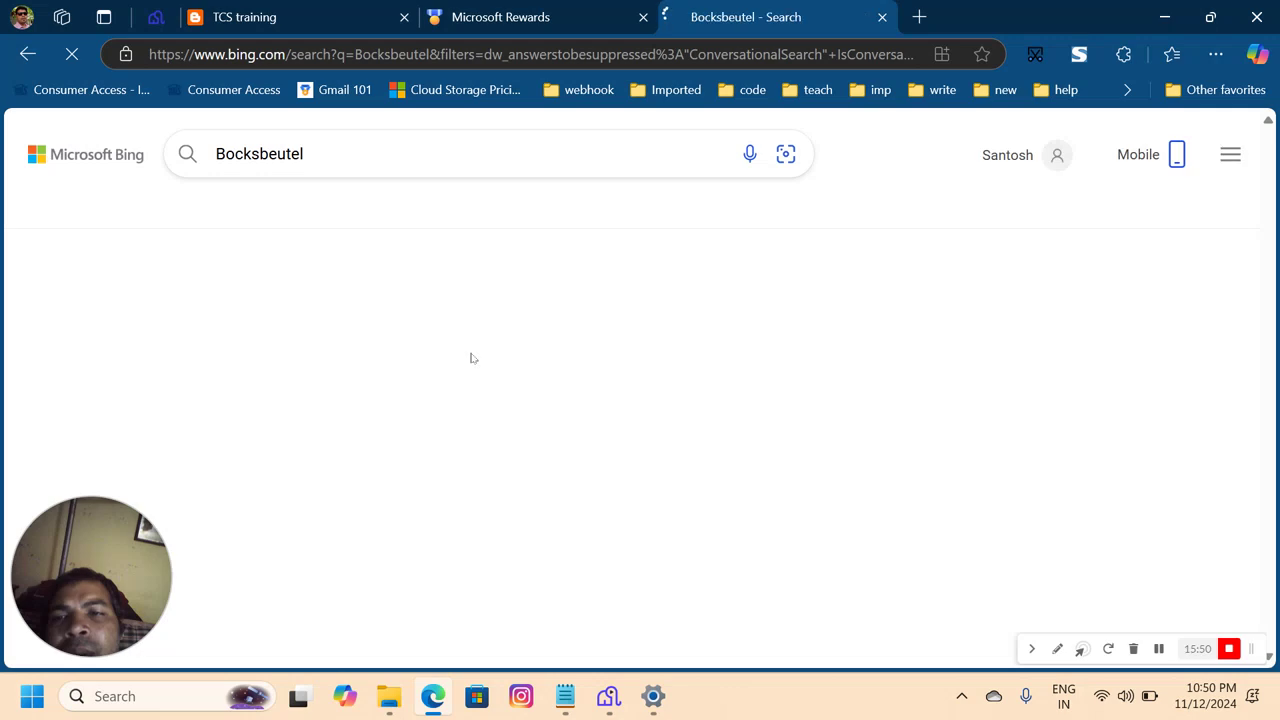
scroll(490, 375, down, 4)
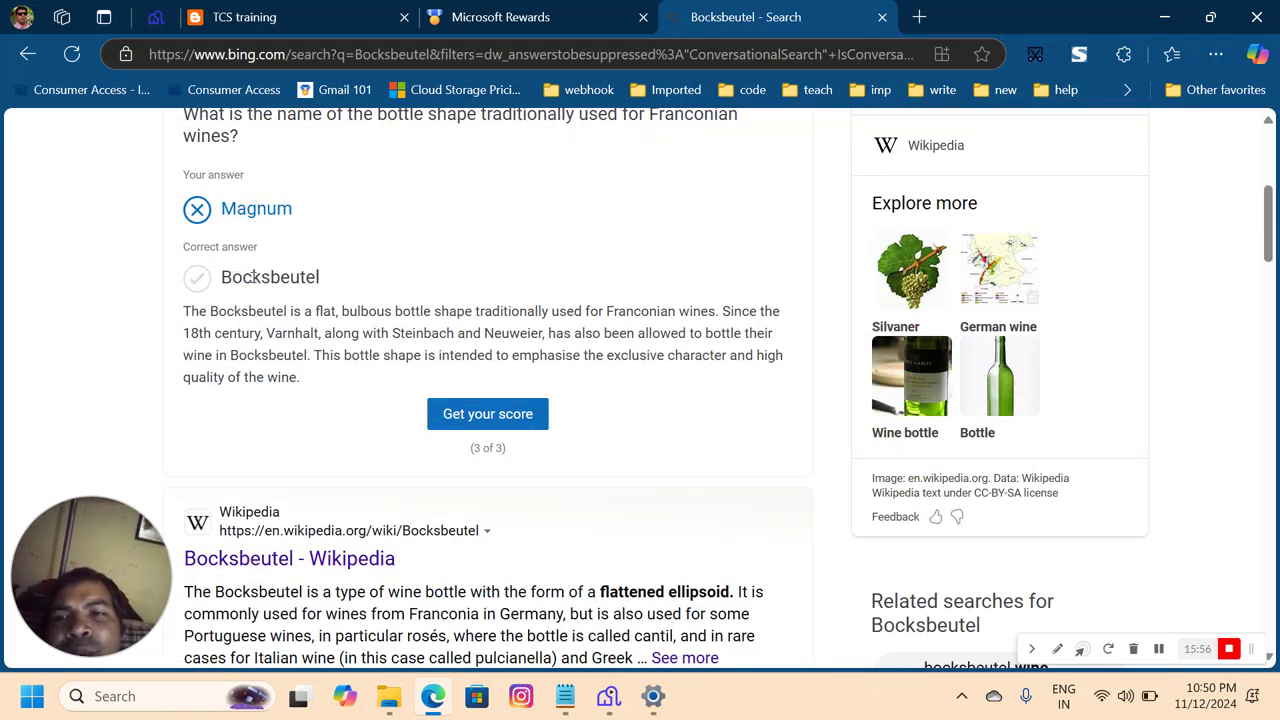
double_click(256, 277)
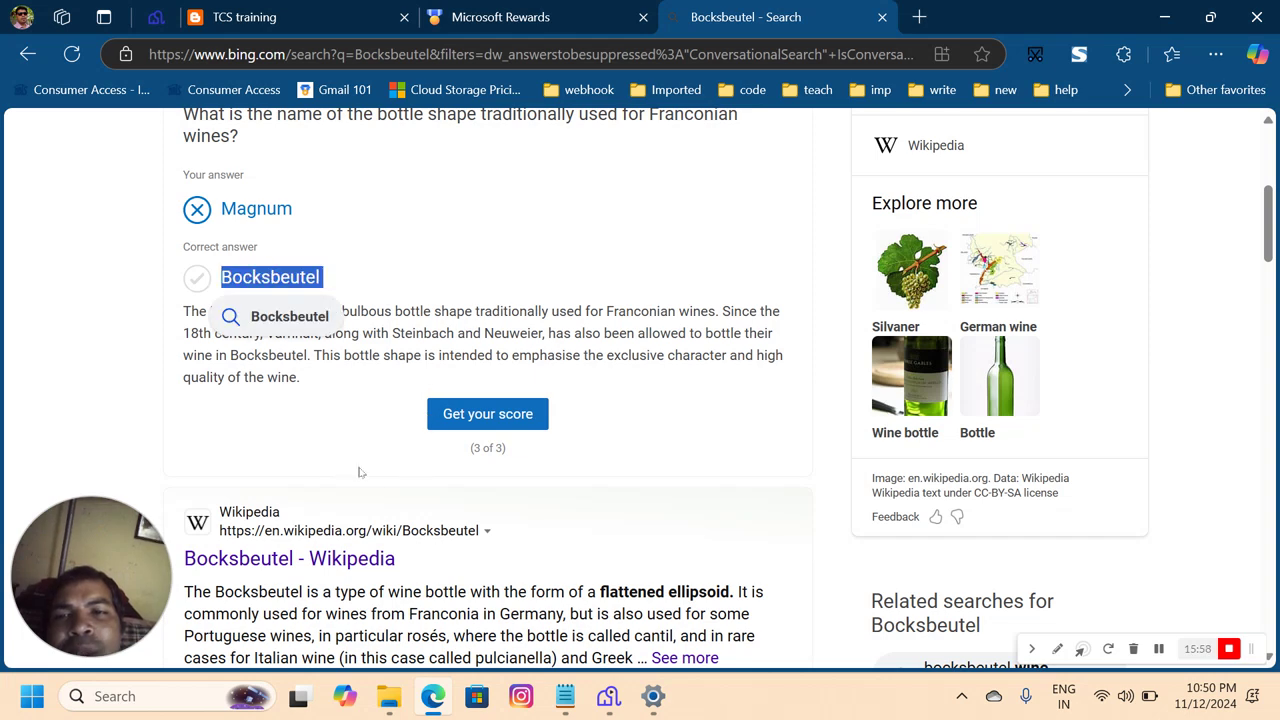
click(486, 420)
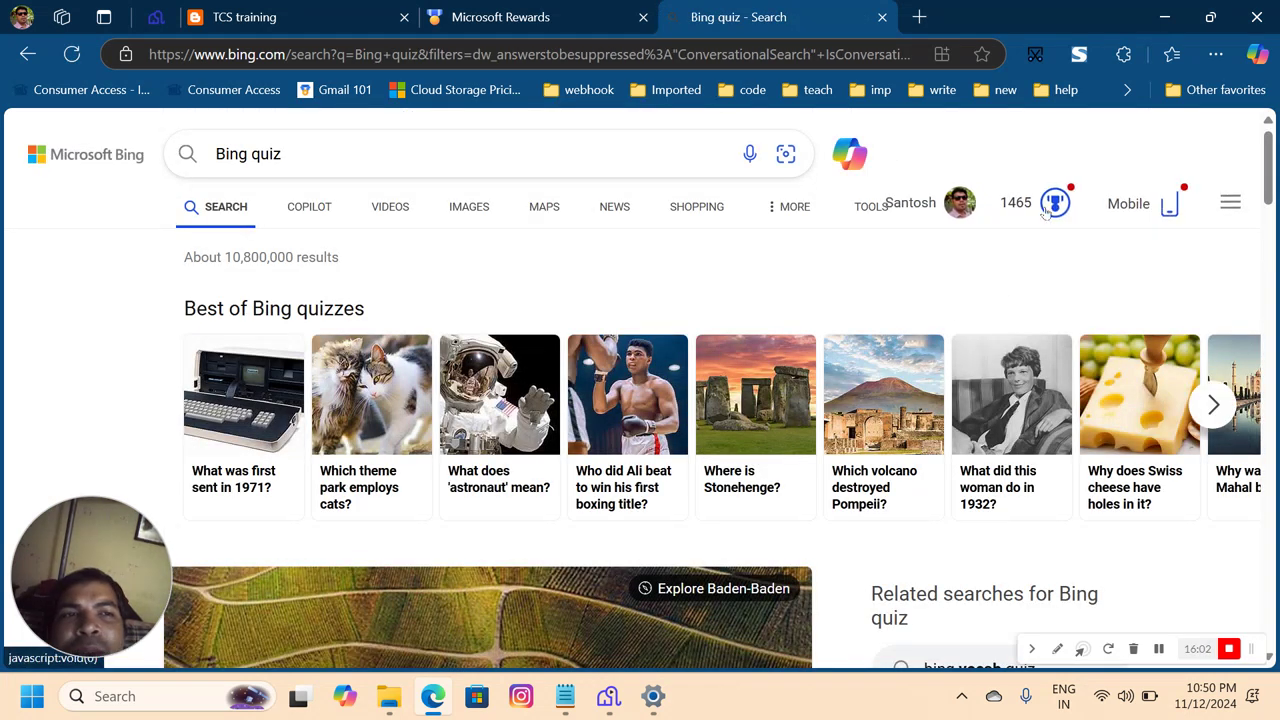
Show the Microsoft Rewards points overview on Bing and open the Search with Bing activity under Daily Streaks.
click(1058, 201)
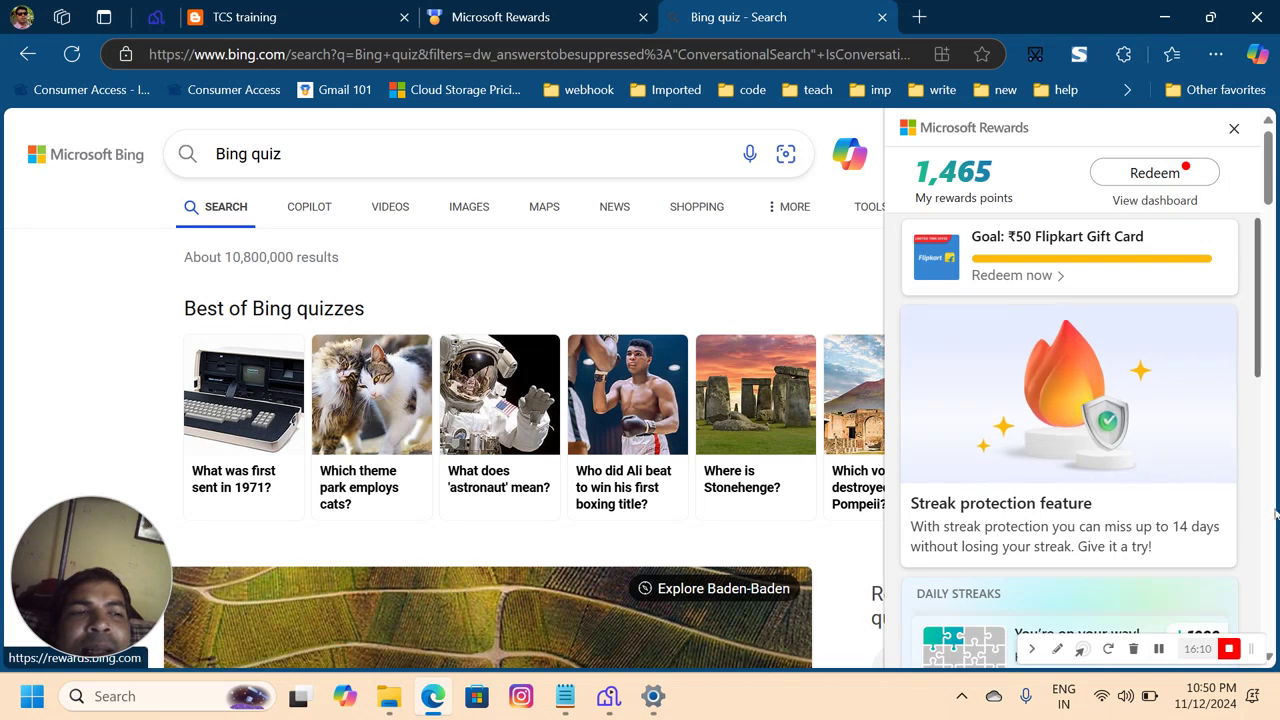
click(1257, 416)
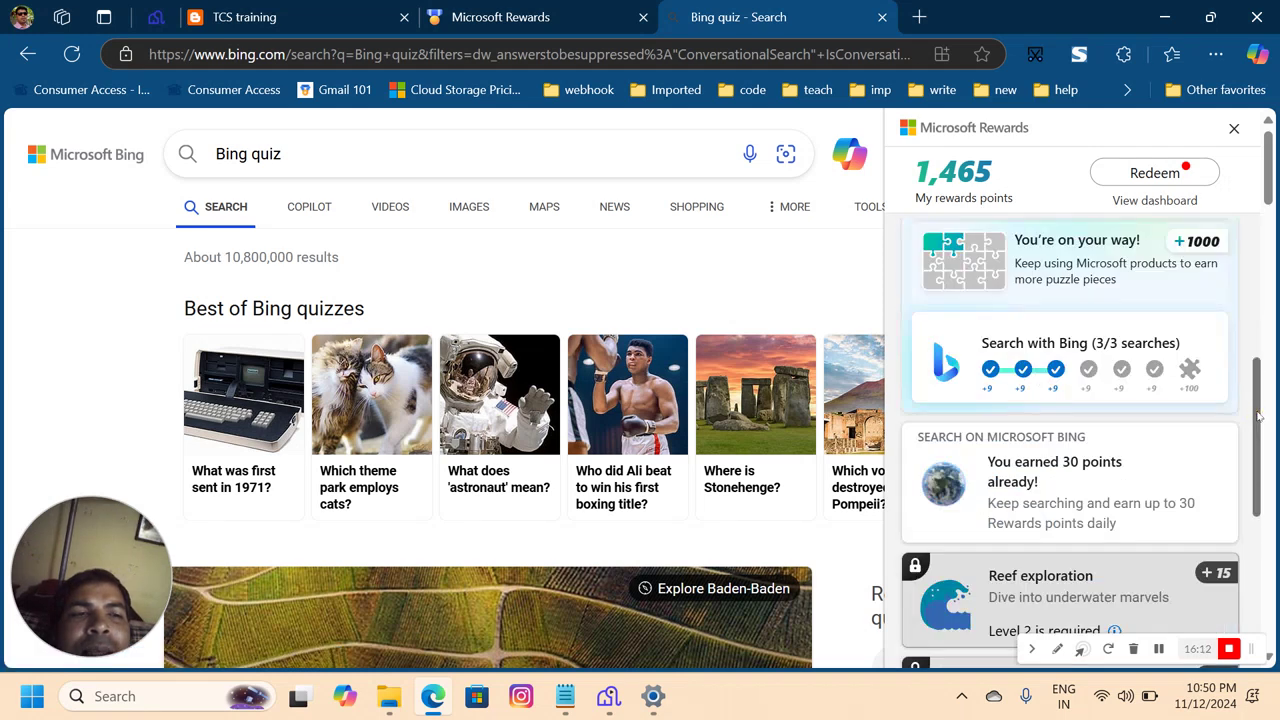
click(1076, 370)
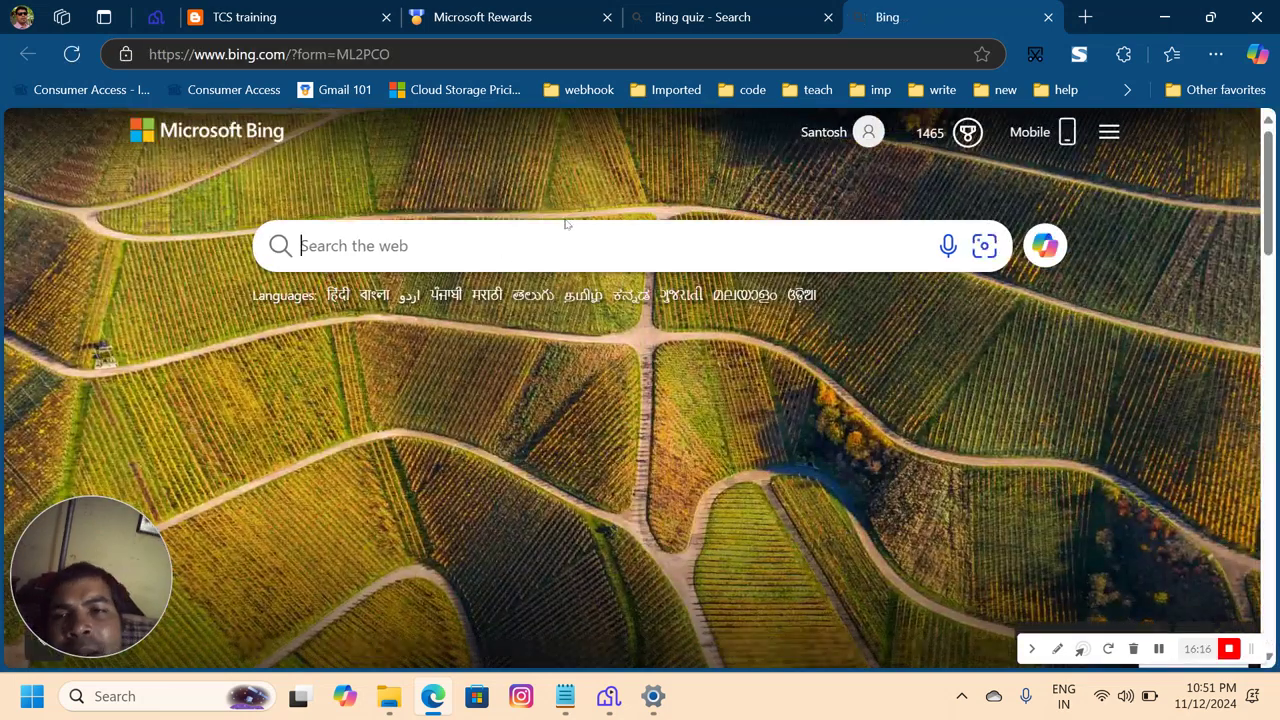
Search Bing for "what is docker used for".
text(what )
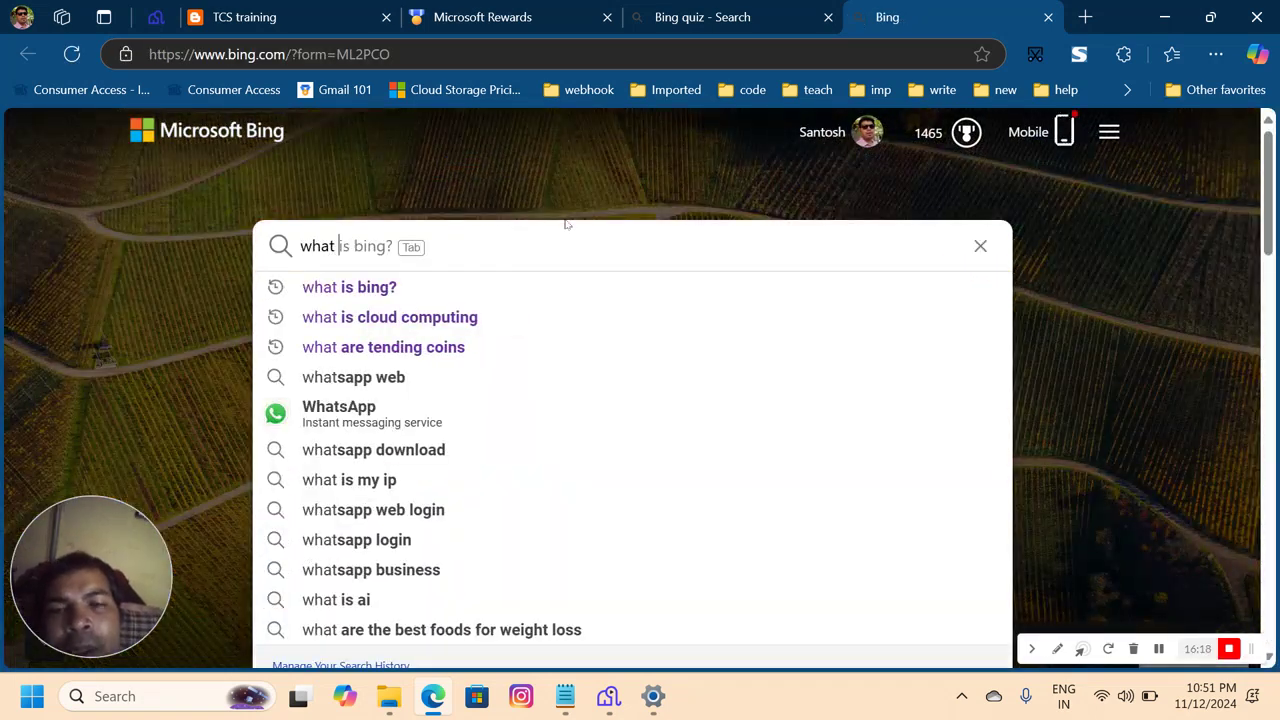
text(is docke)
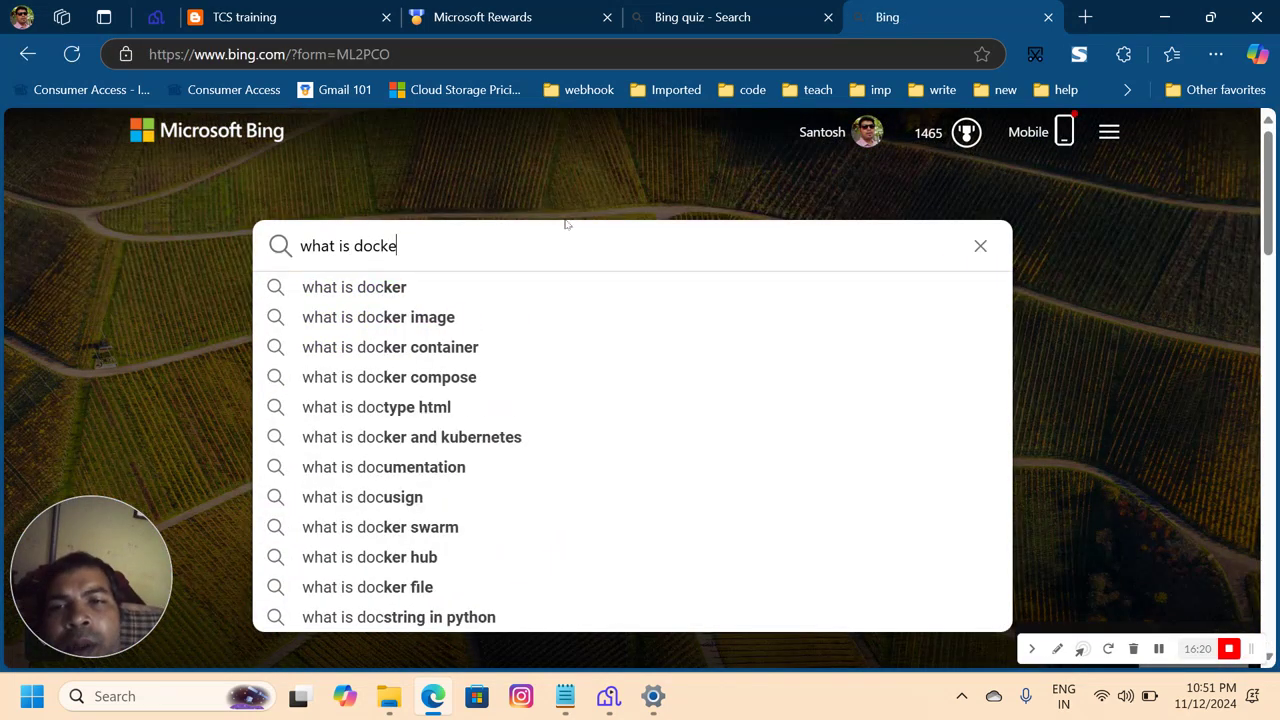
text(r used for)
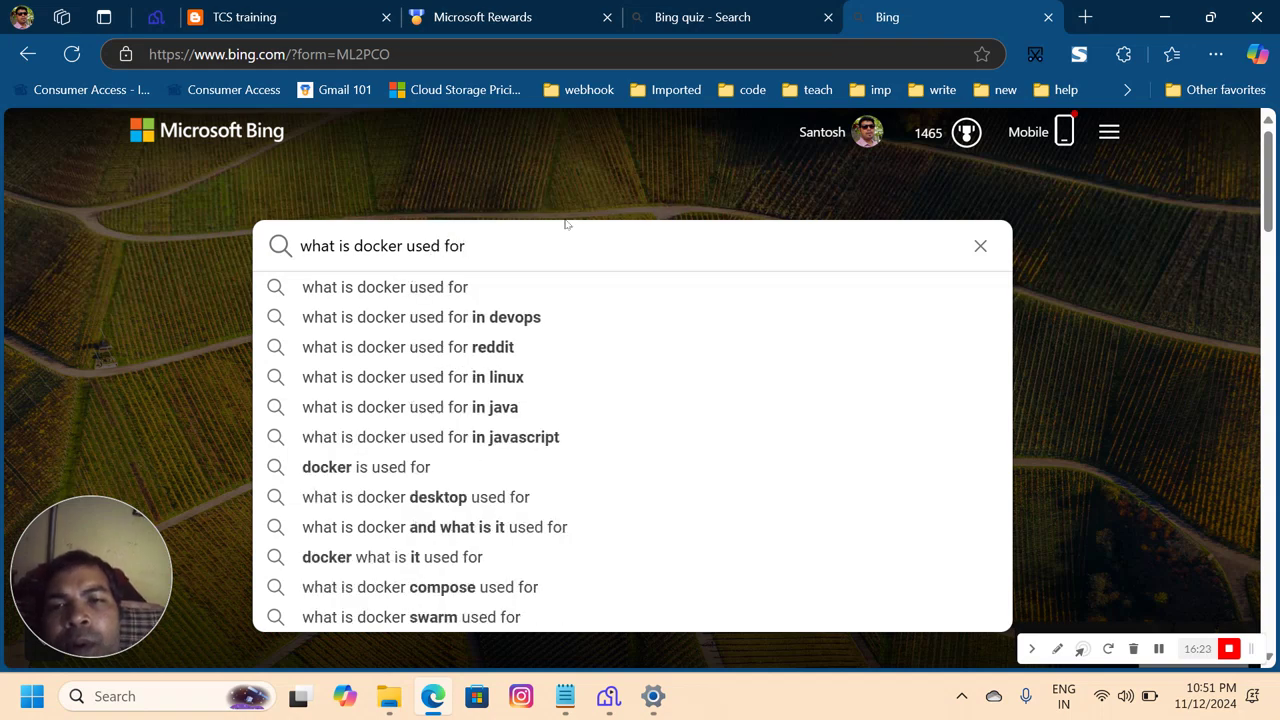
key(Return)
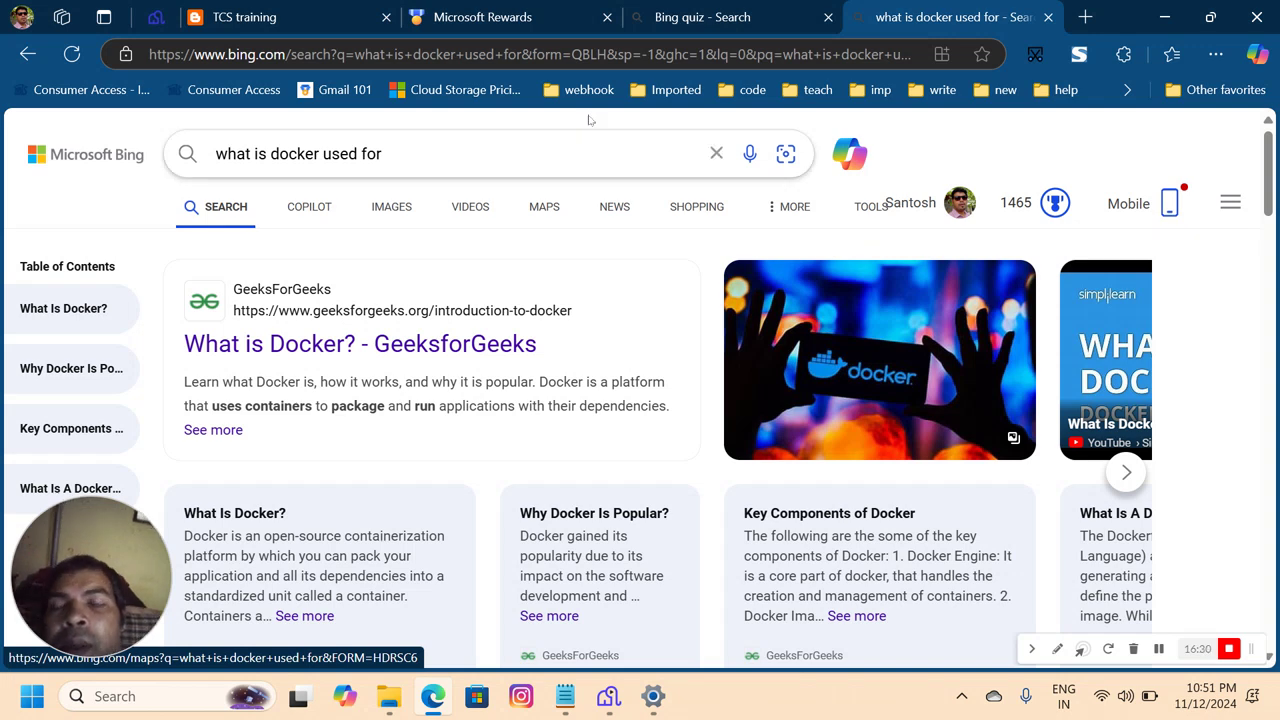
Replace the query and search for "is docker used for orcestration".
click(451, 157)
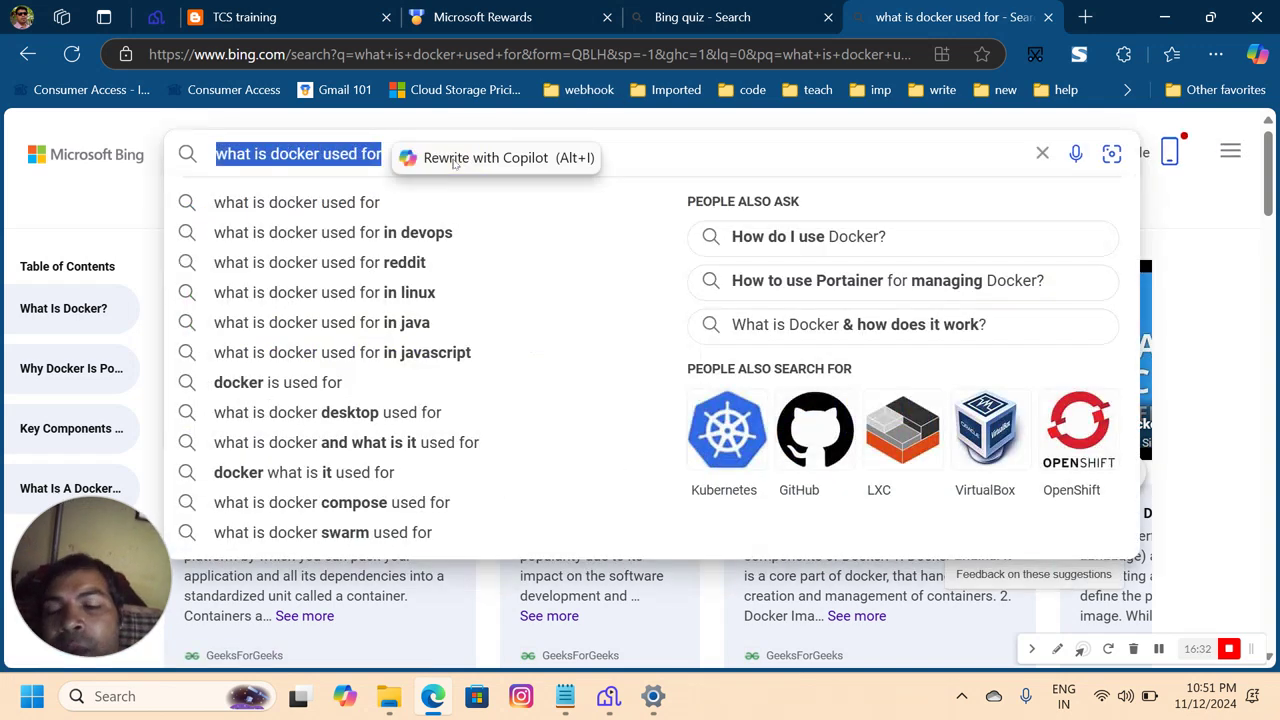
text(is dock)
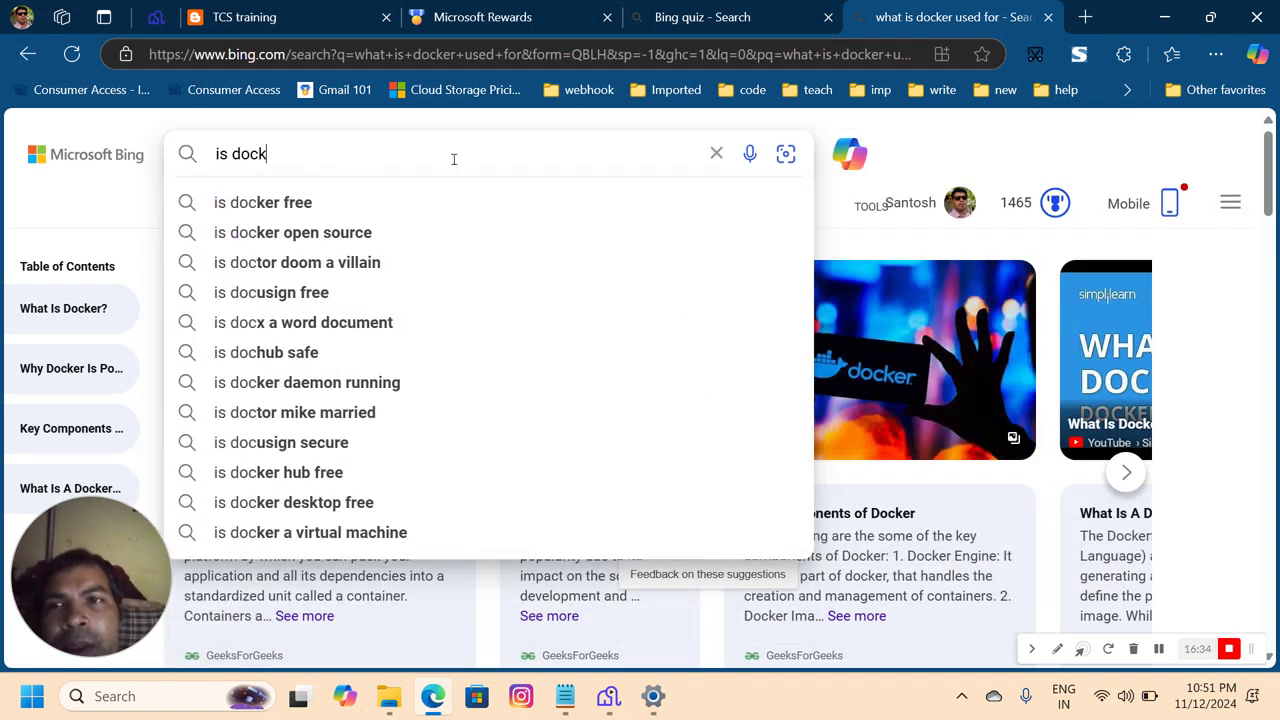
text(er used for )
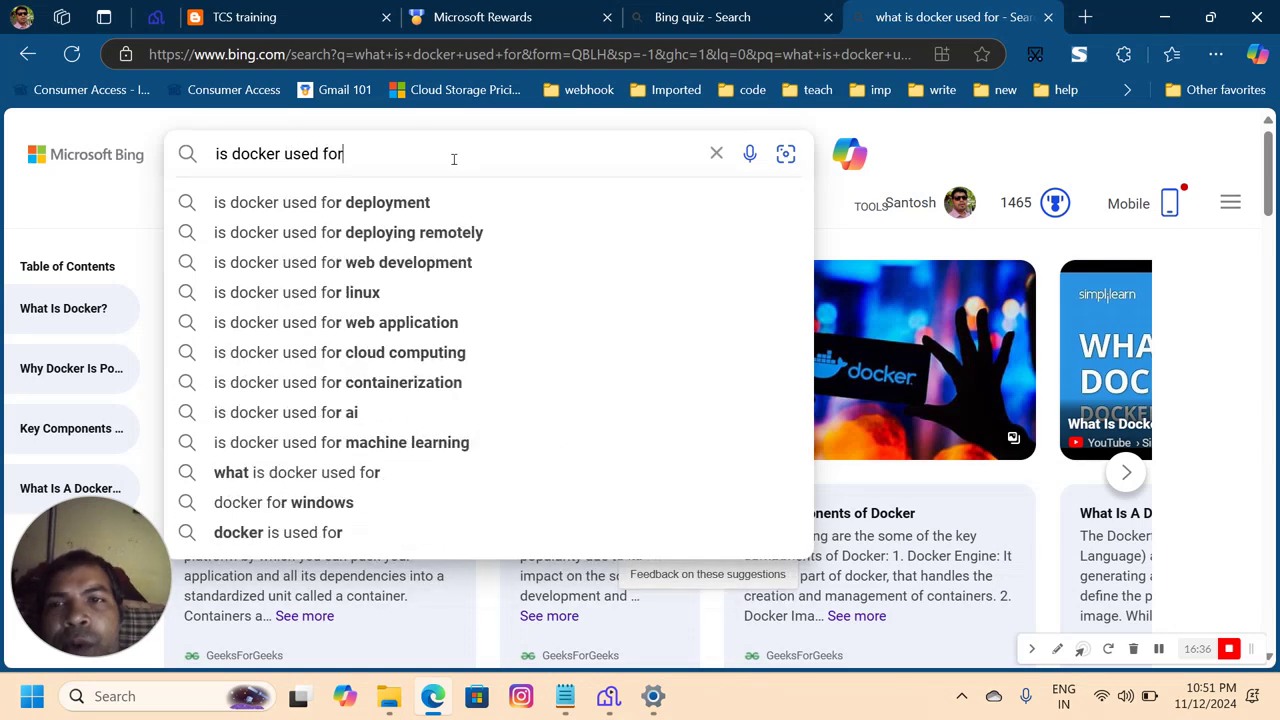
text(orces)
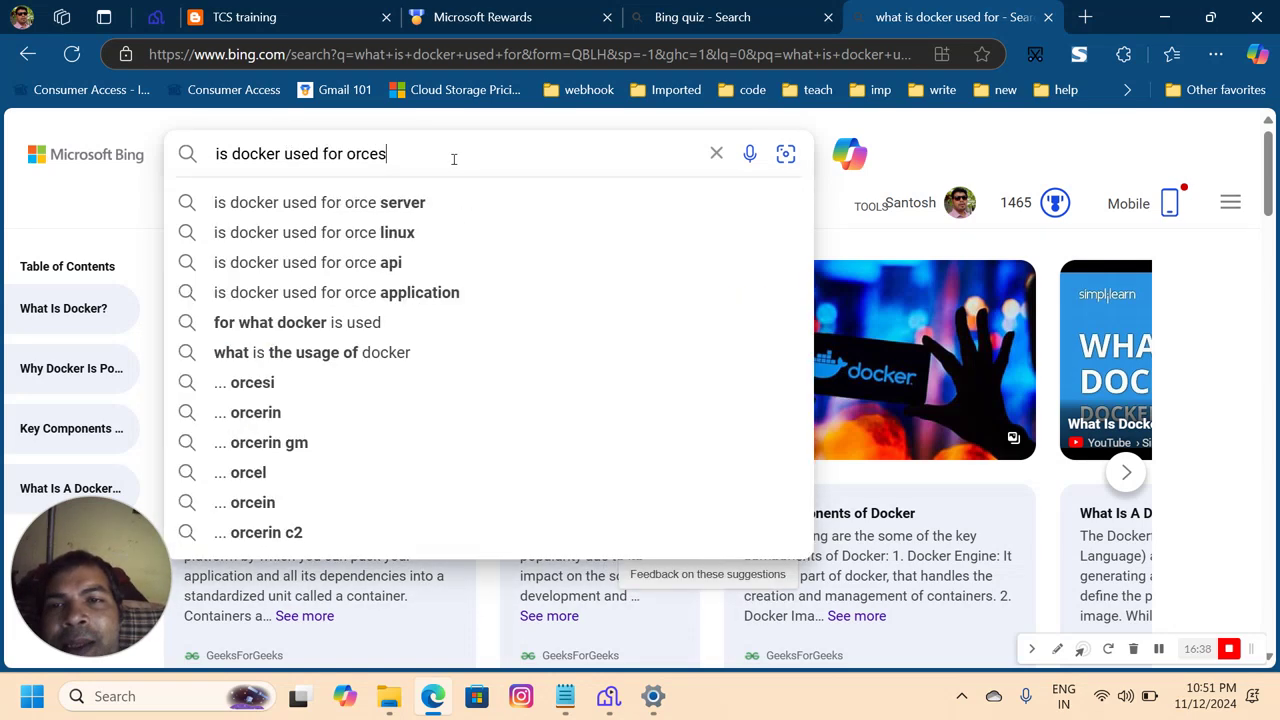
text(tra)
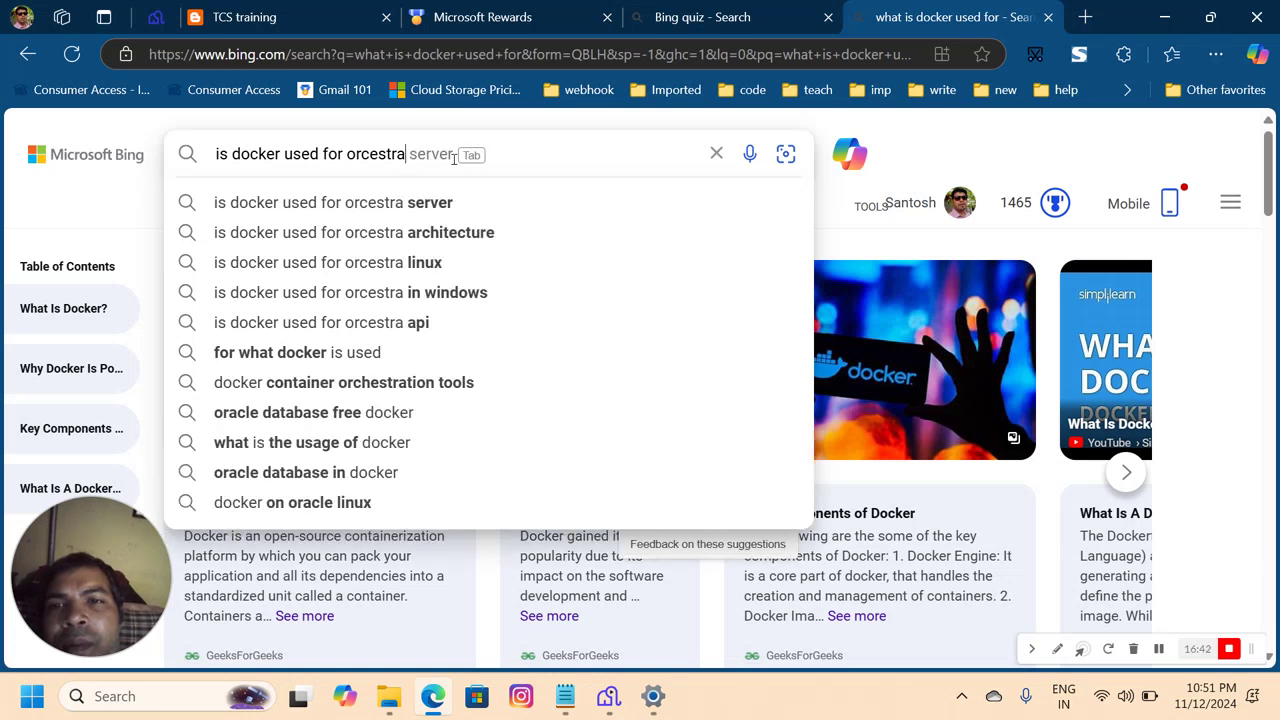
text(tion)
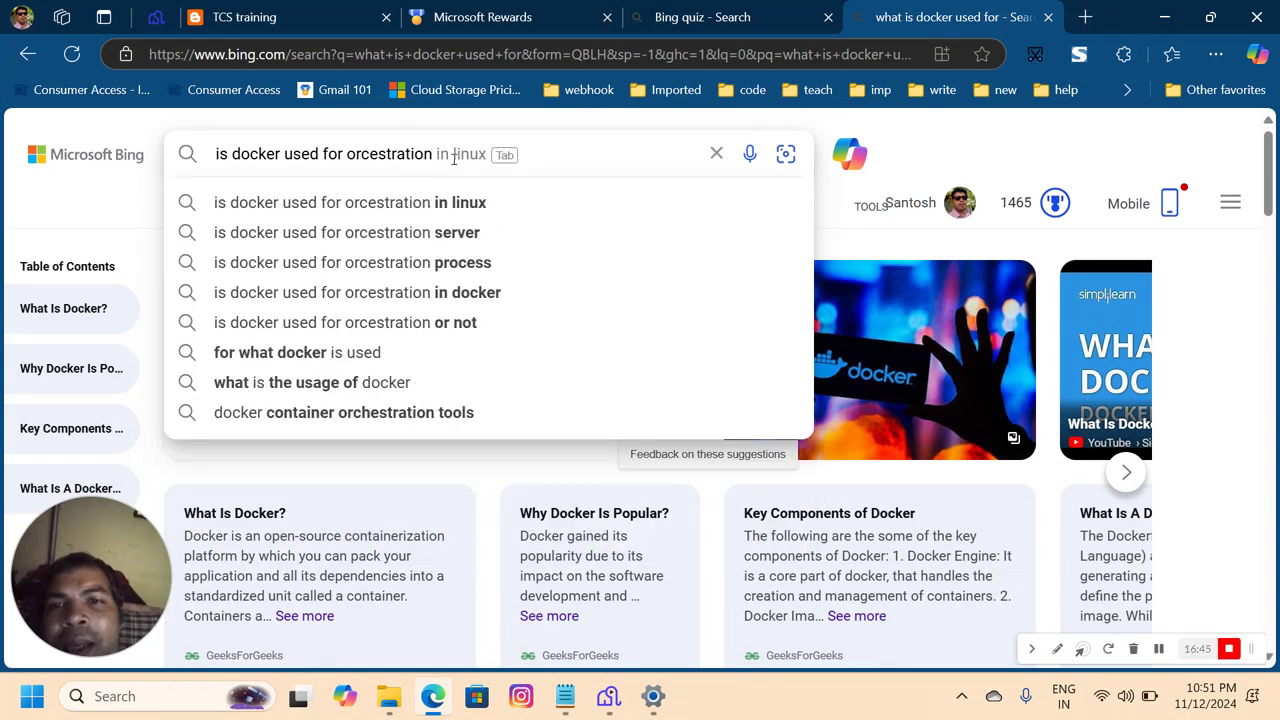
key(Return)
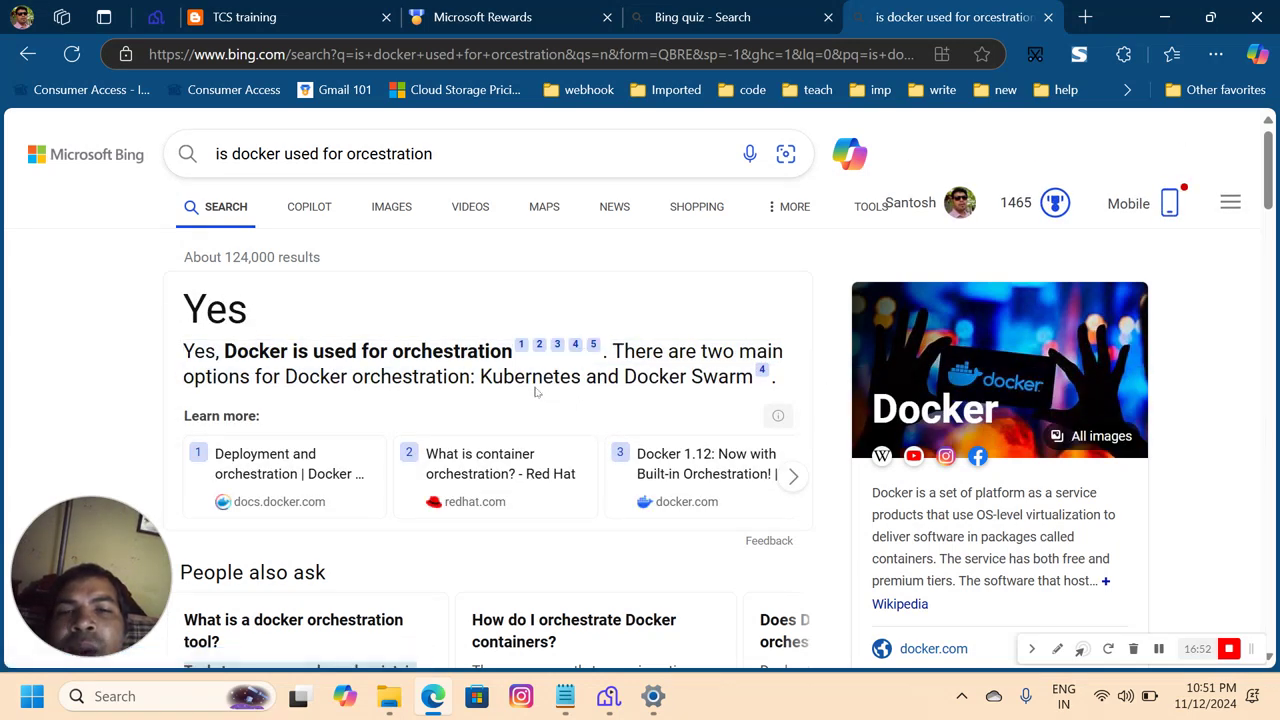
Open source 4 cited in the Docker orchestration answer and highlight "Docker Compose" in the article's introduction.
click(762, 370)
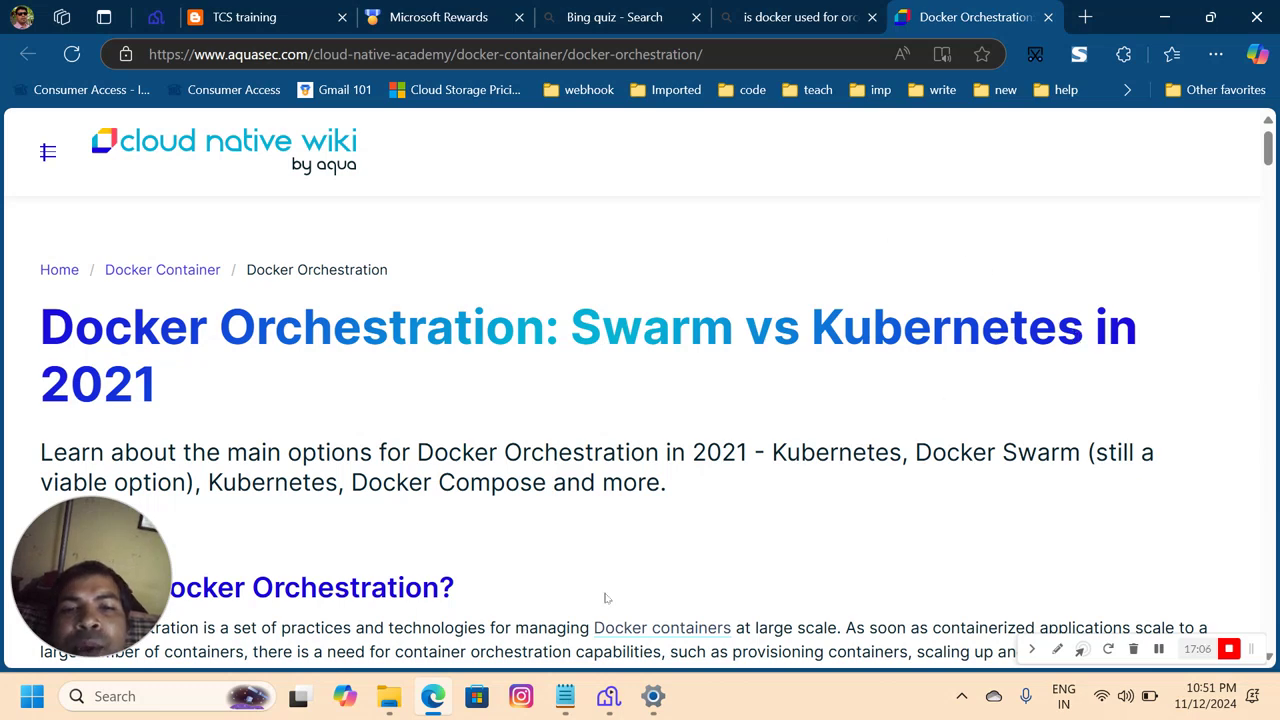
drag(356, 482, 546, 483)
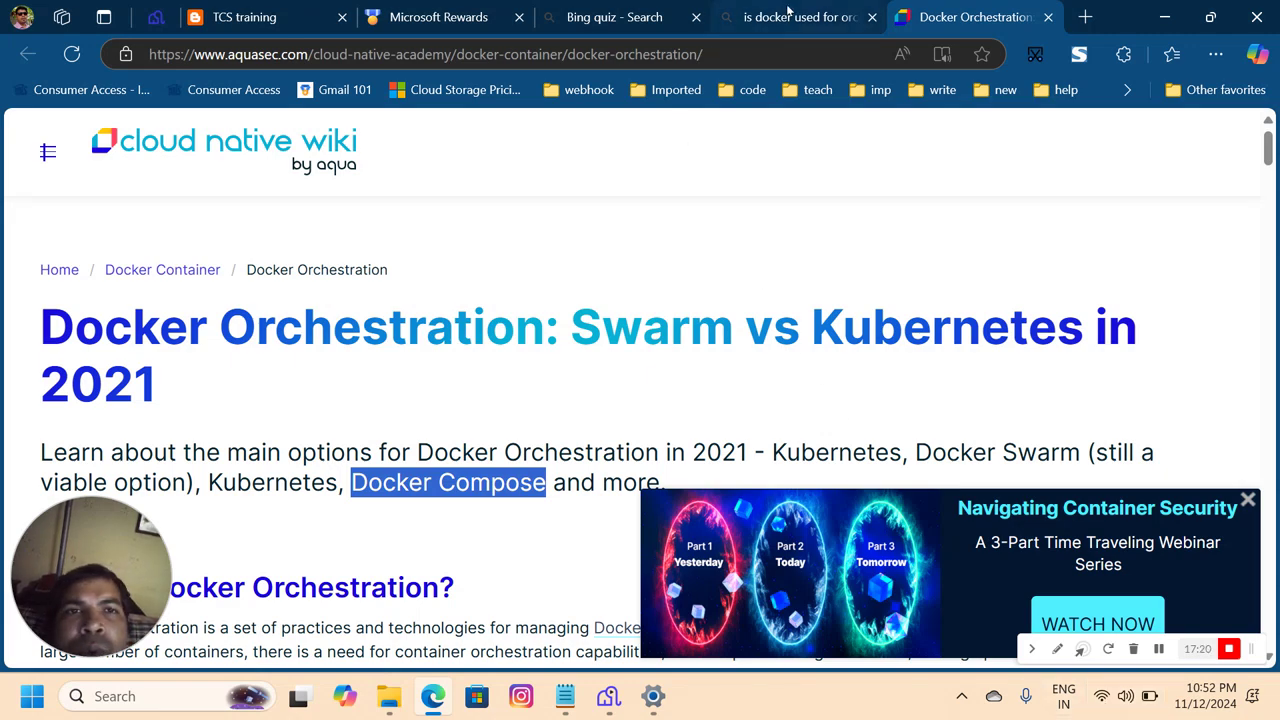
Return to the Docker search results and load web.whatsapp.com in their place.
click(786, 10)
click(597, 65)
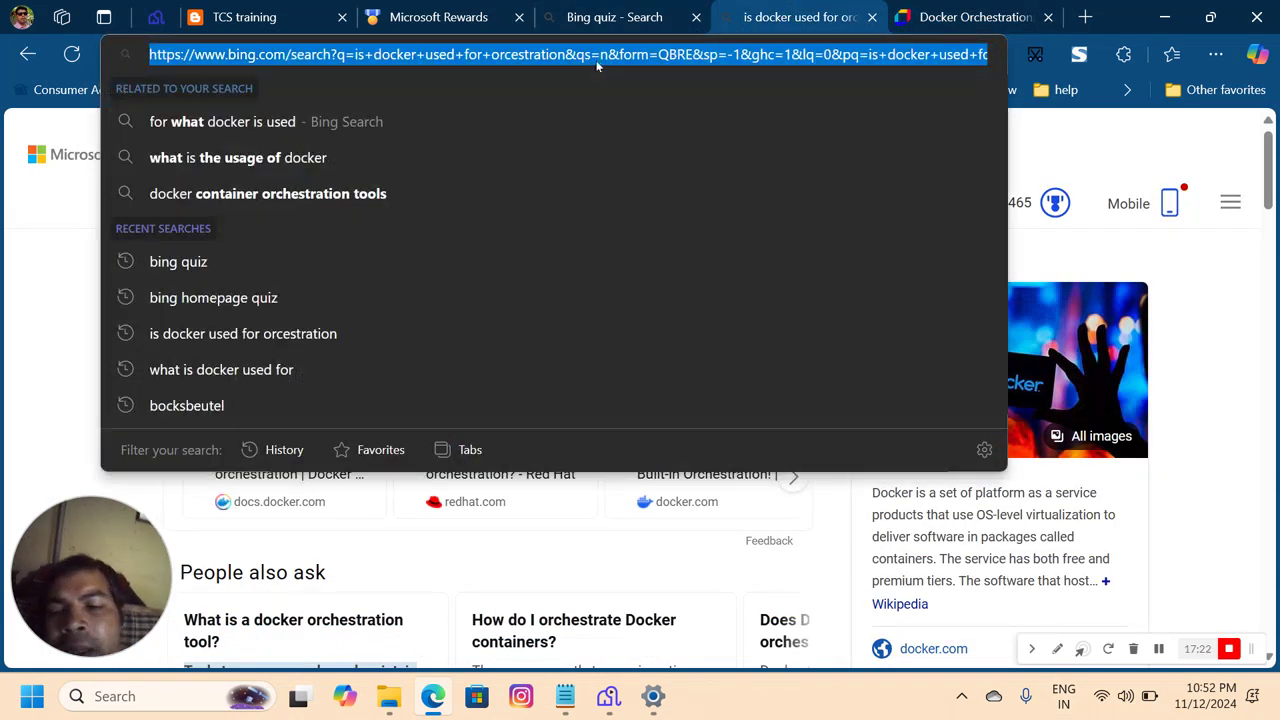
text(web)
key(Return)
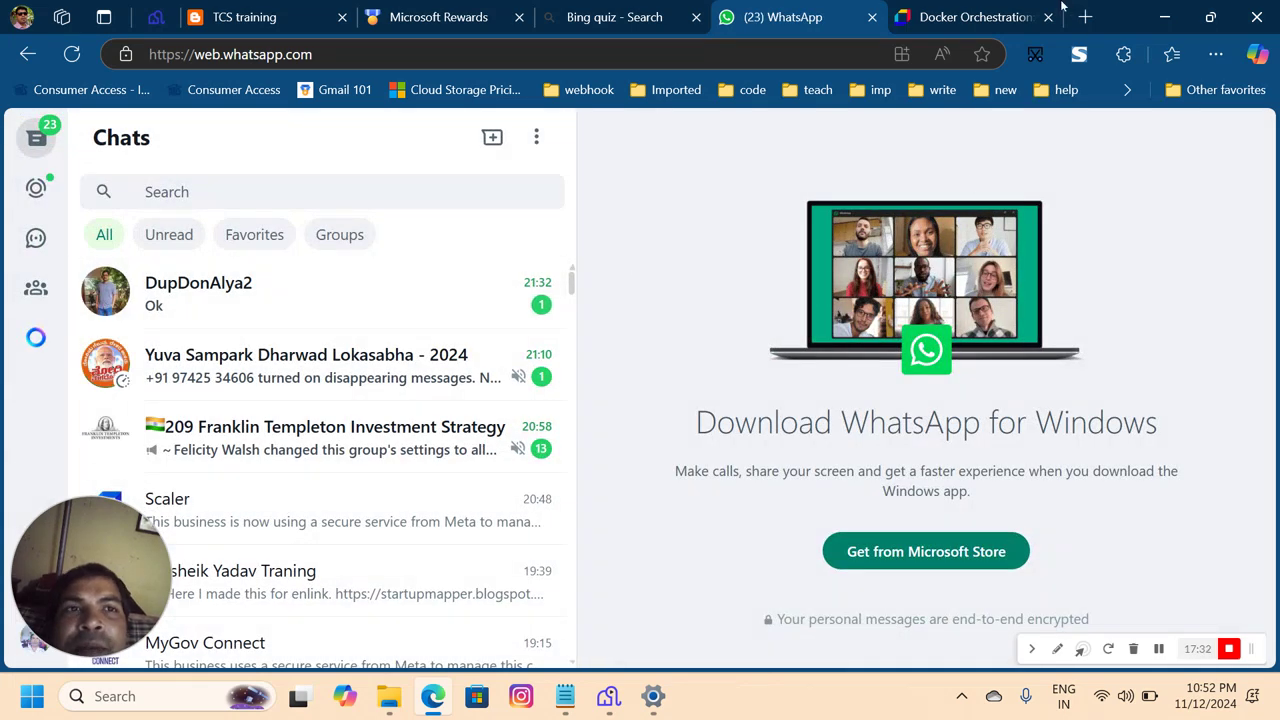
Highlight "Swarm" in the Docker Orchestration article's title and return to WhatsApp.
click(1060, 12)
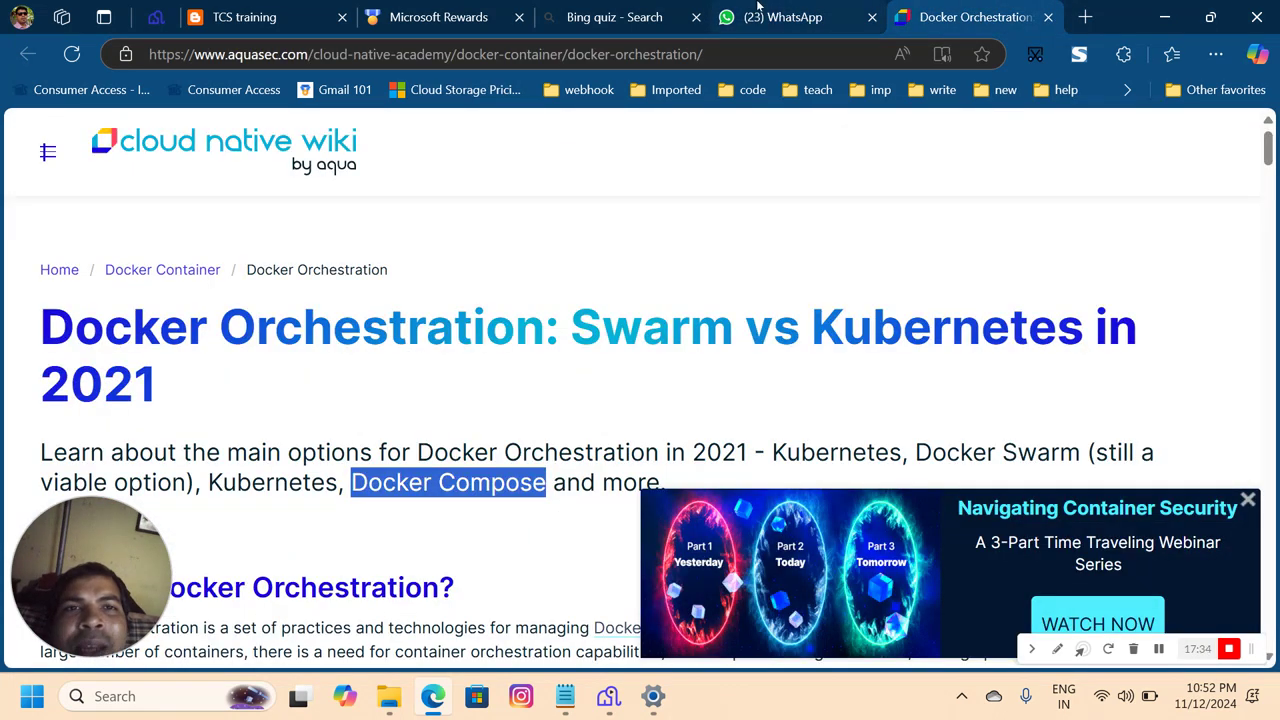
double_click(683, 322)
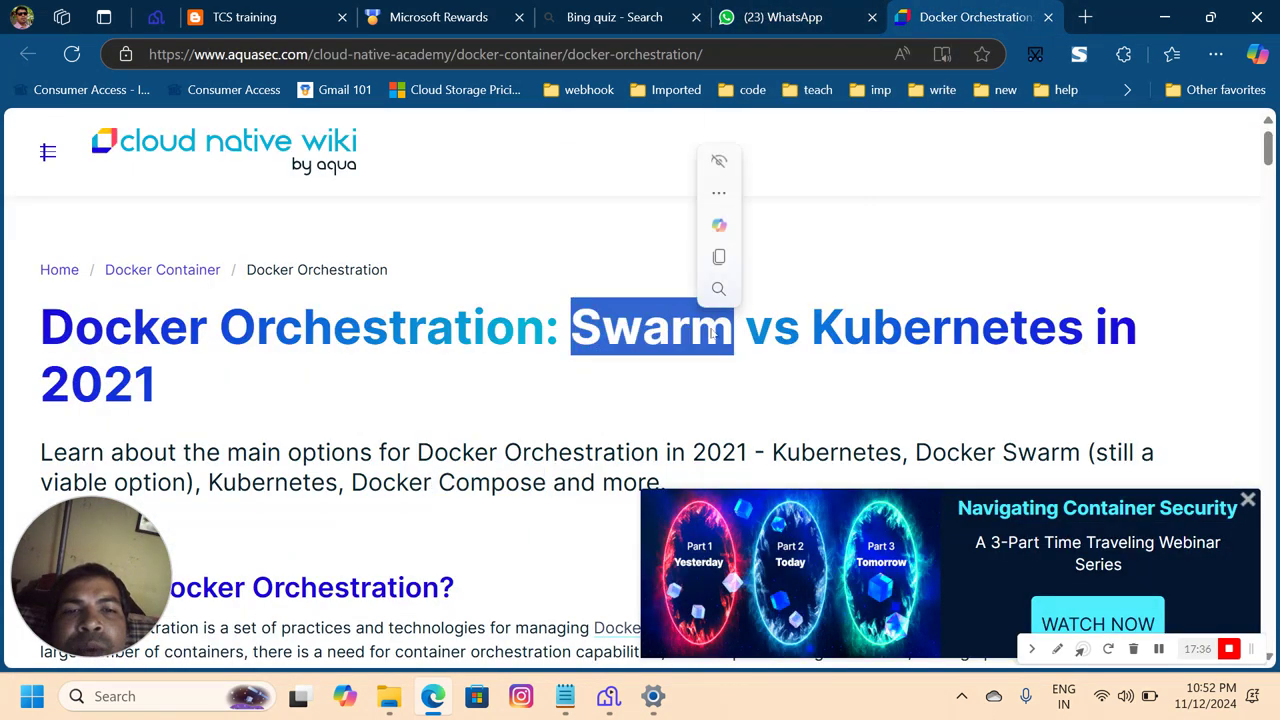
key(ctrl+shift+Tab)
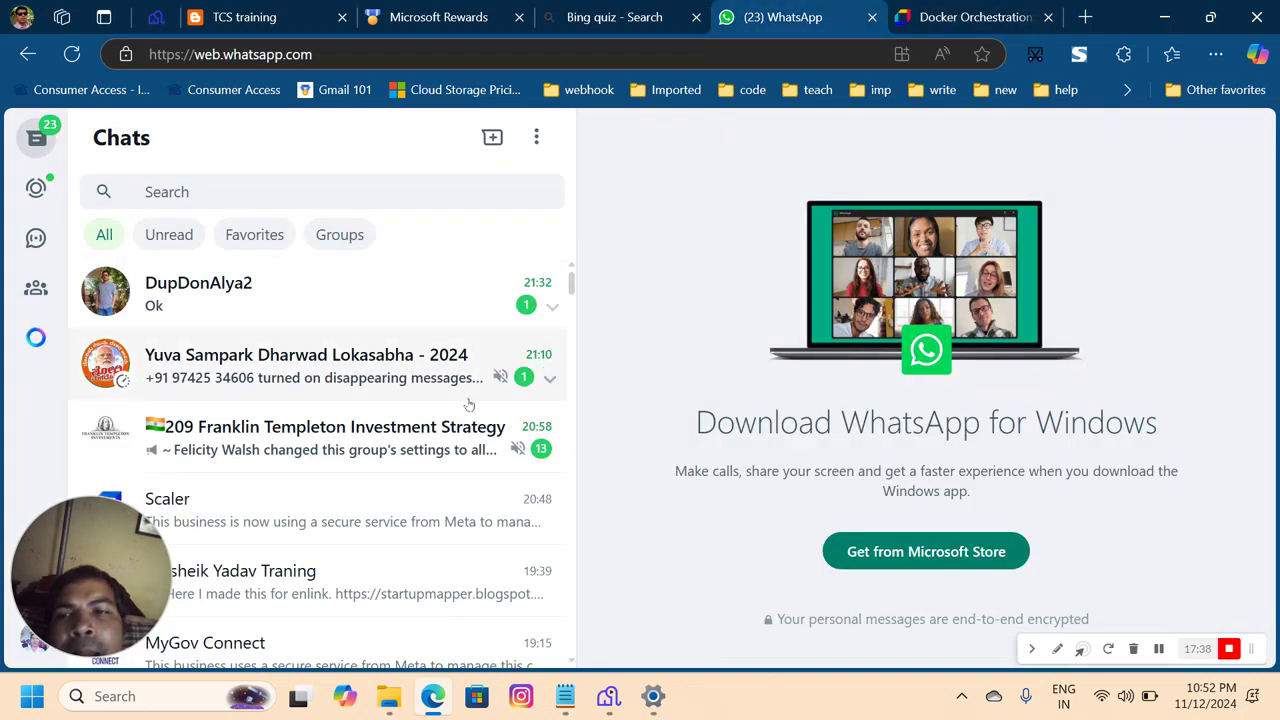
Open the Scaler chat and highlight the presenter's name, "Docker" and "Kubernetes" in the session registration message.
click(400, 512)
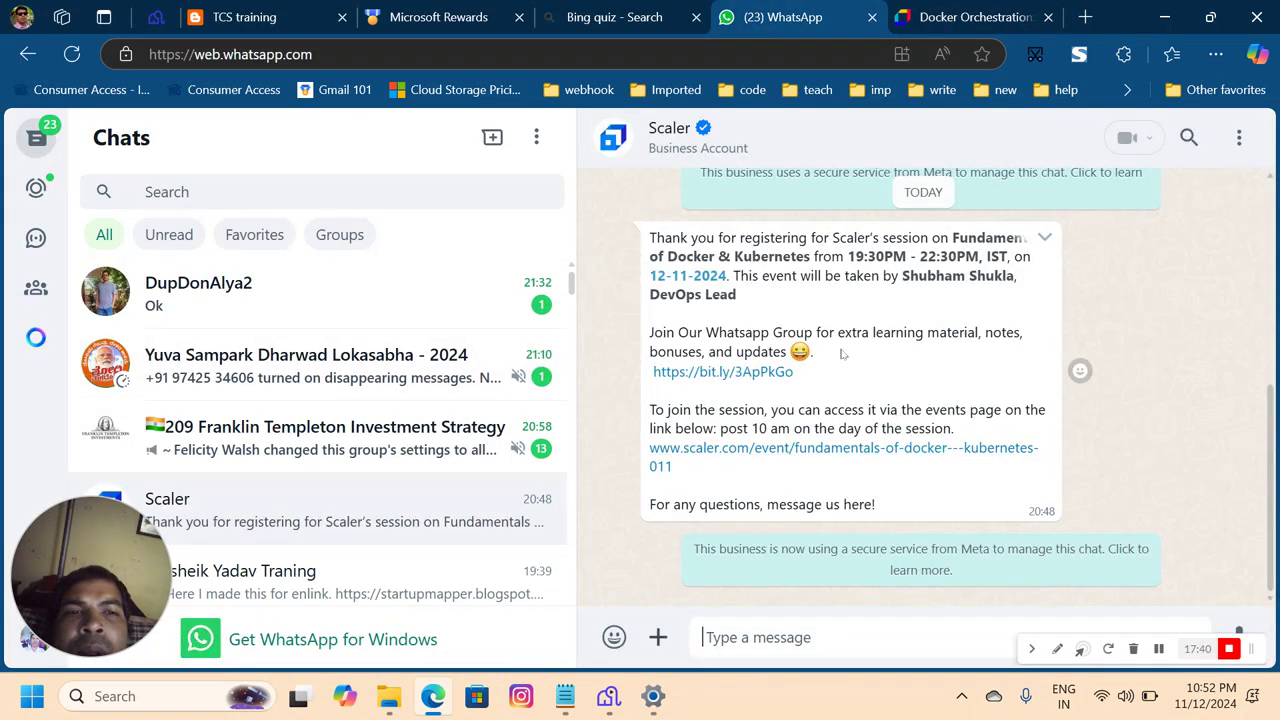
drag(903, 277, 1018, 276)
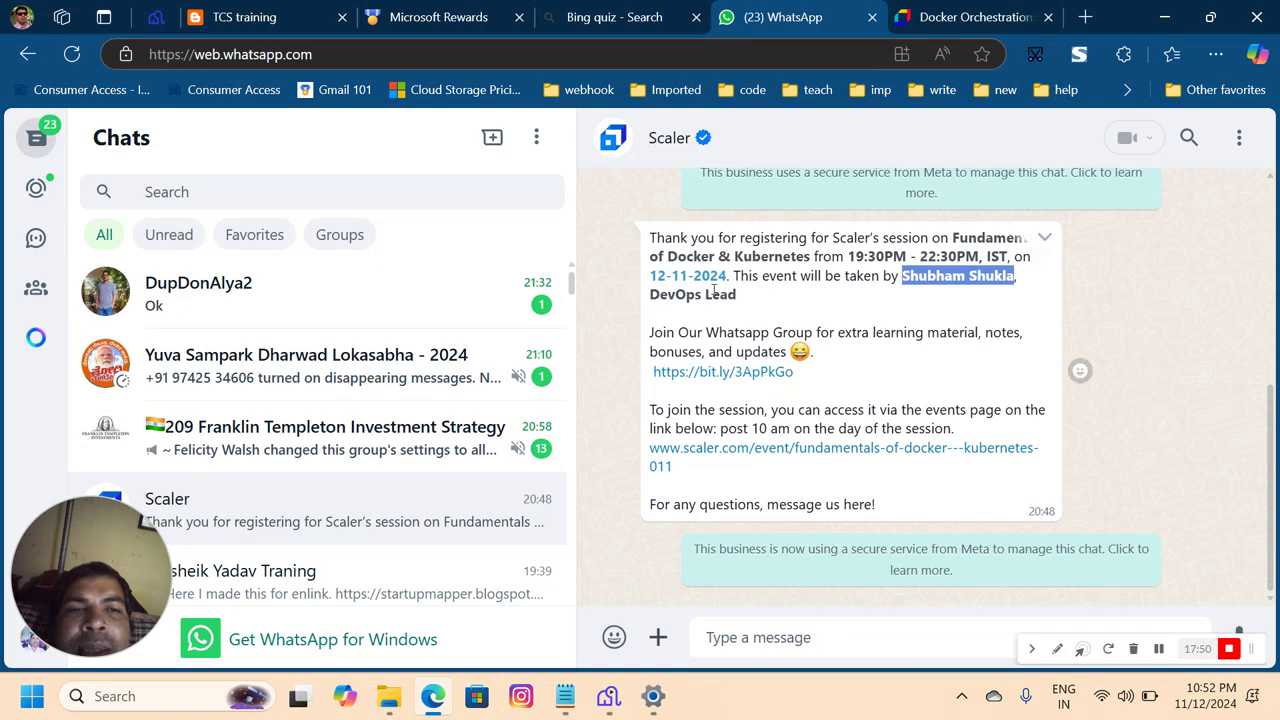
double_click(686, 257)
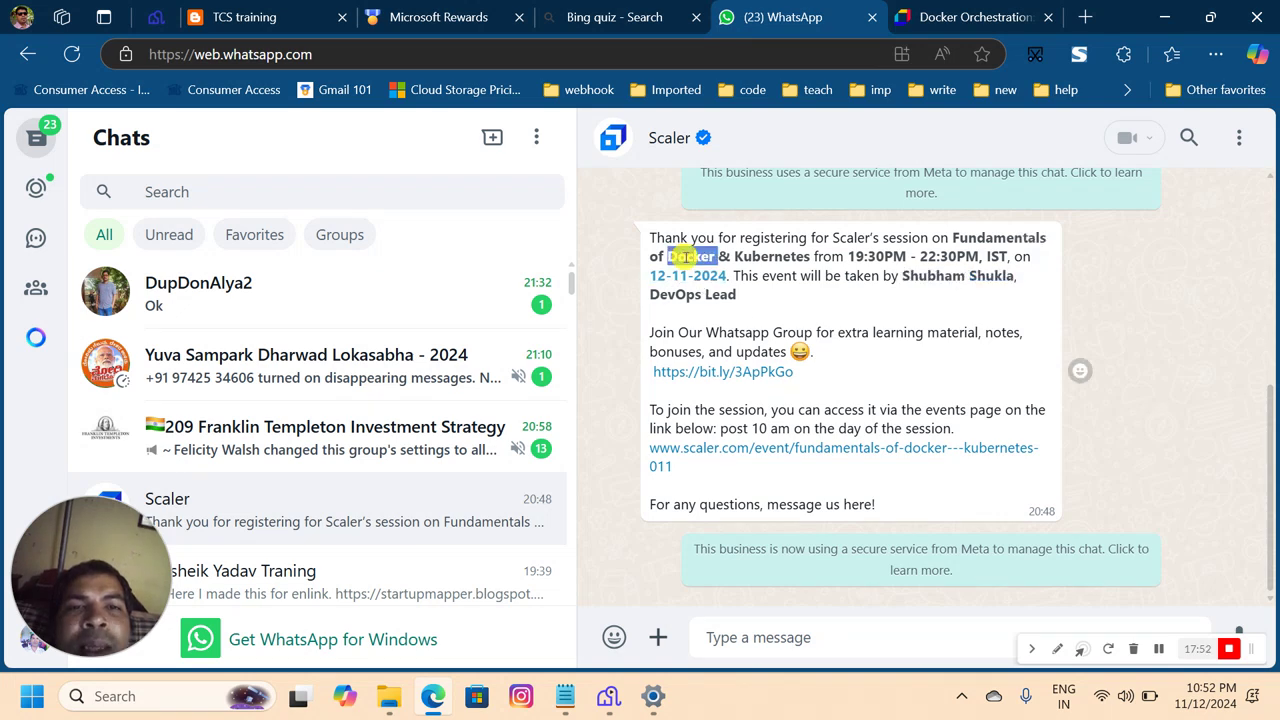
double_click(792, 256)
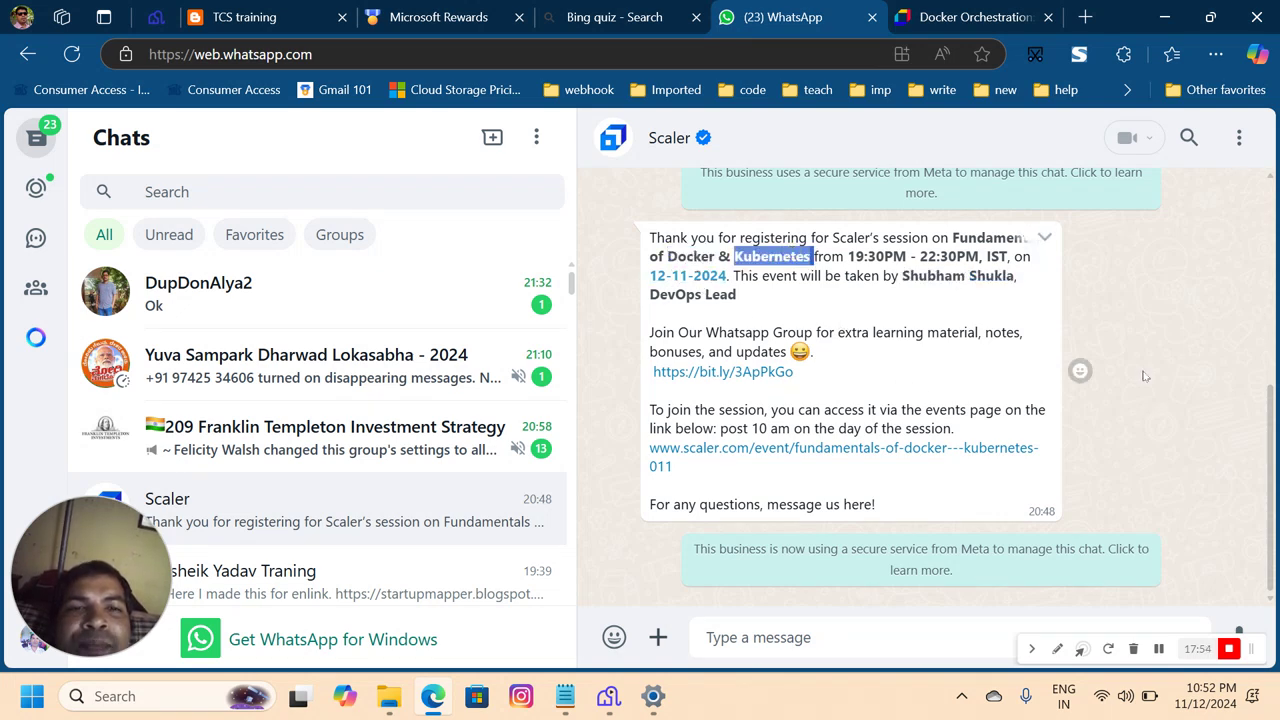
click(1262, 336)
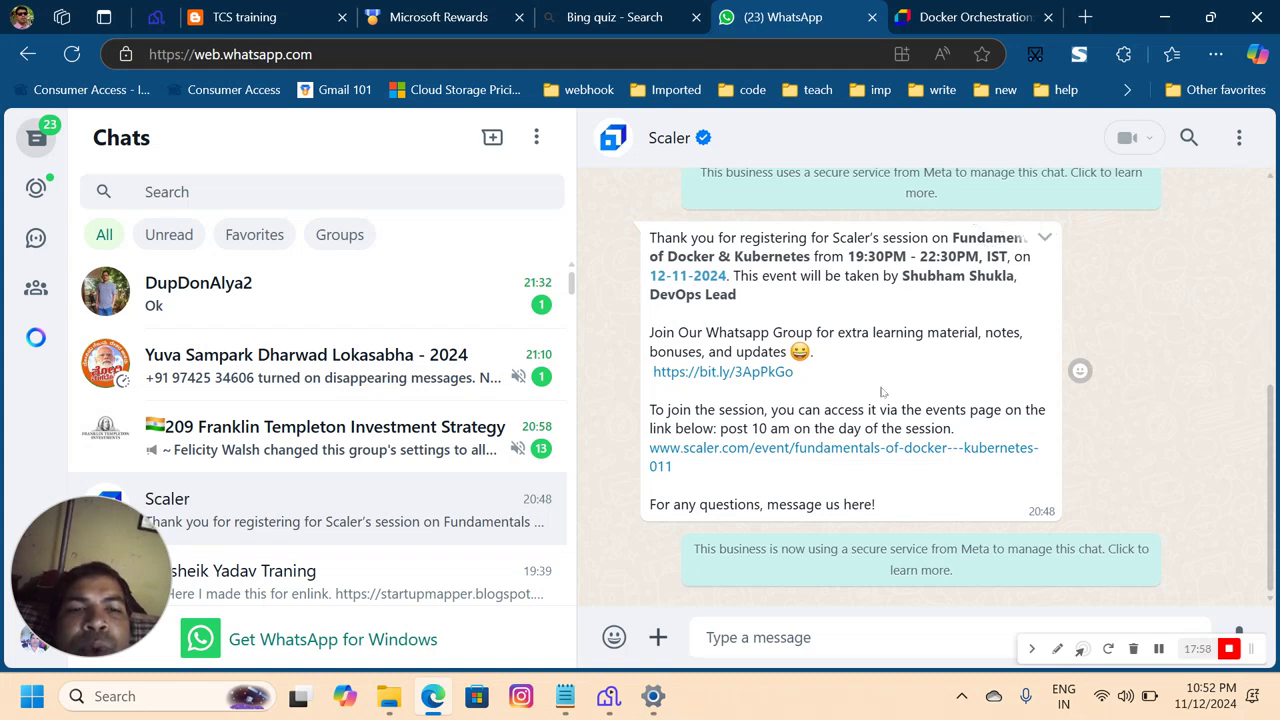
Close the WhatsApp and Bing quiz pages, leaving the Docker Orchestration article open.
click(872, 17)
click(340, 367)
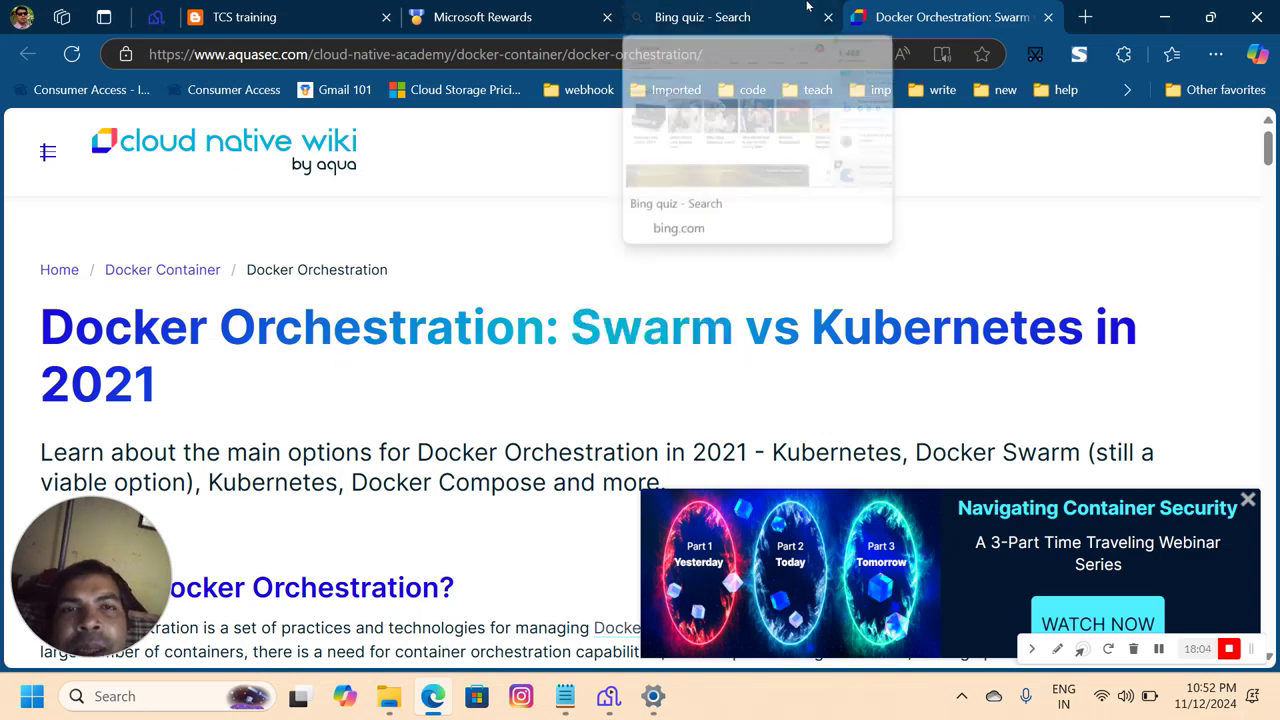
click(745, 17)
click(828, 17)
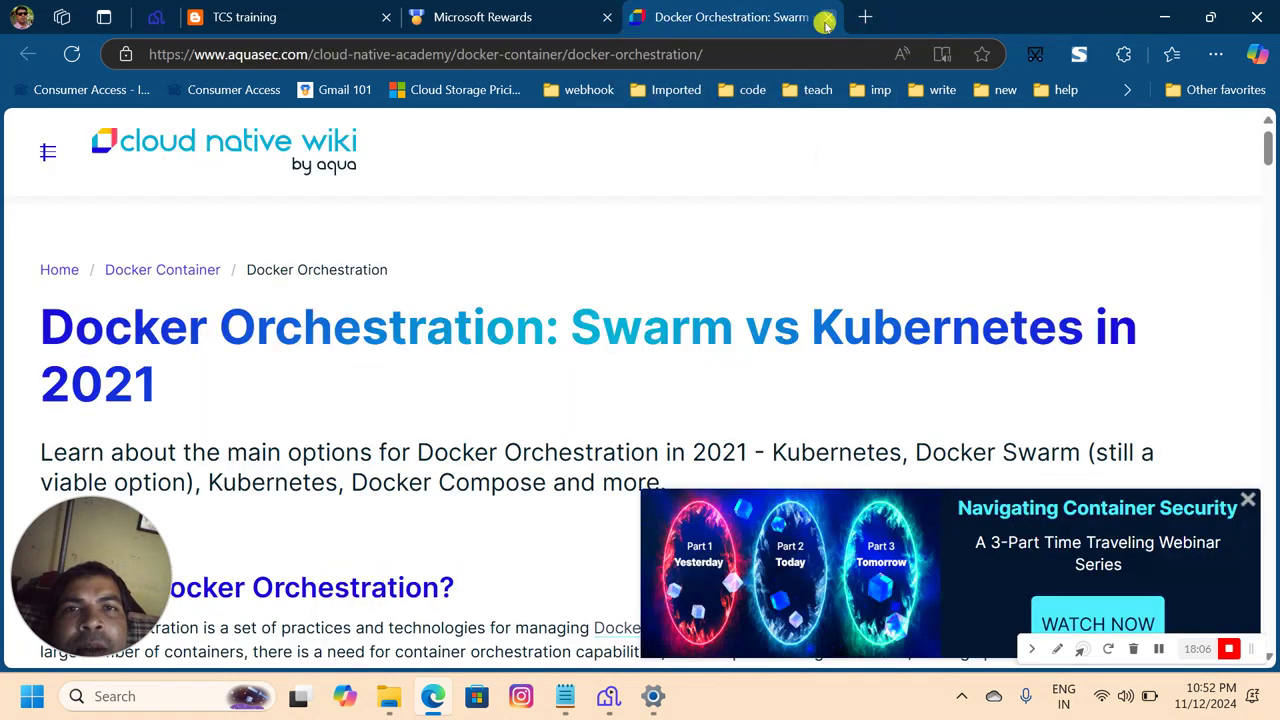
Close the Docker Orchestration article and switch to the Settings app's Accounts page.
click(828, 17)
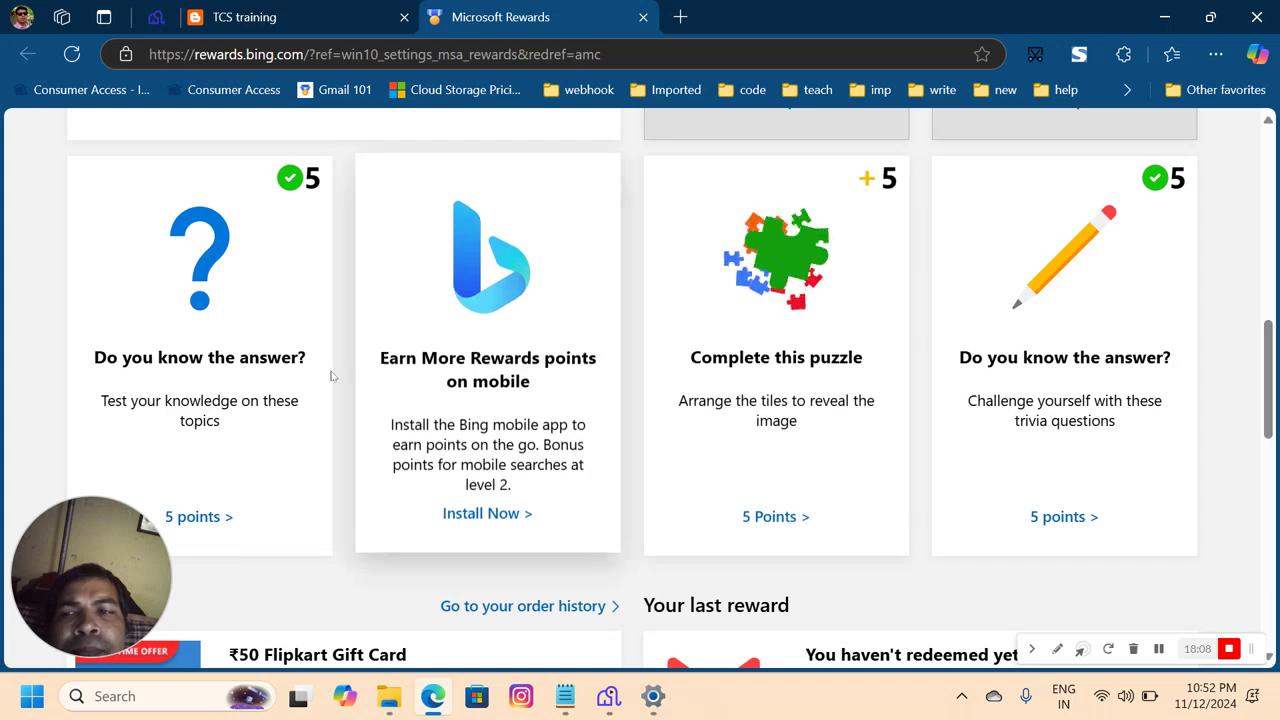
click(1, 718)
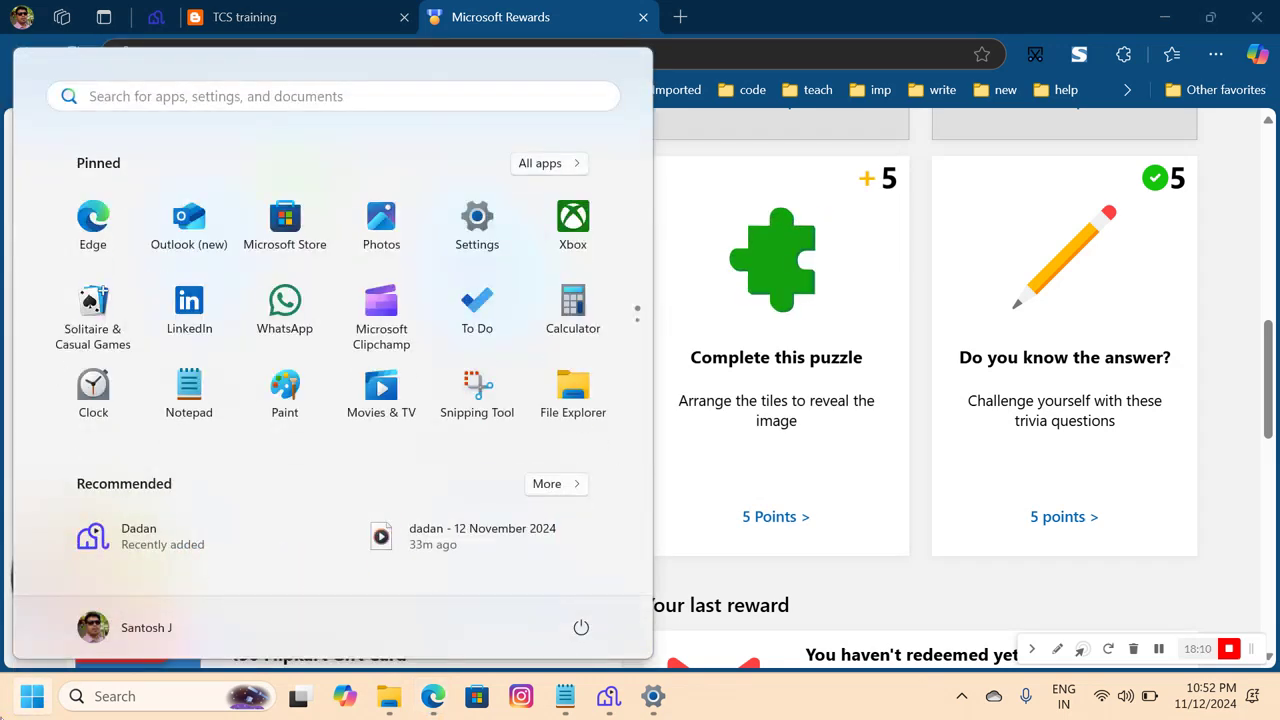
click(1, 718)
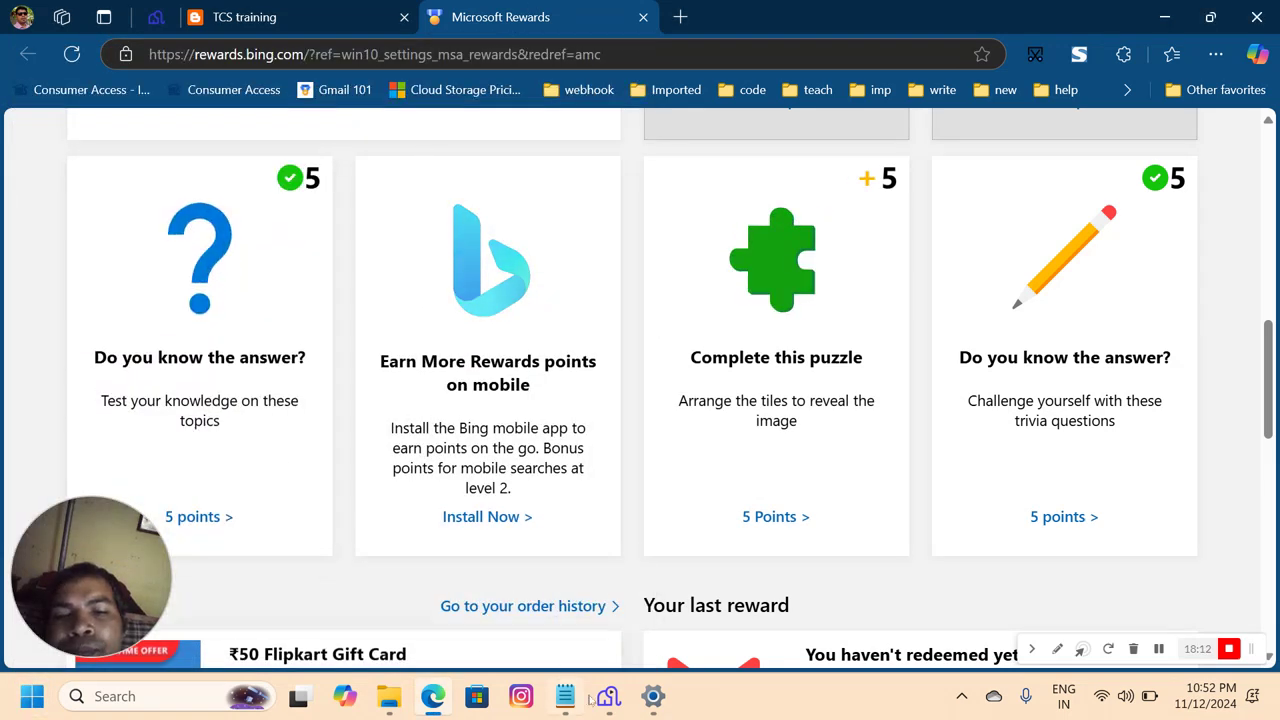
click(653, 696)
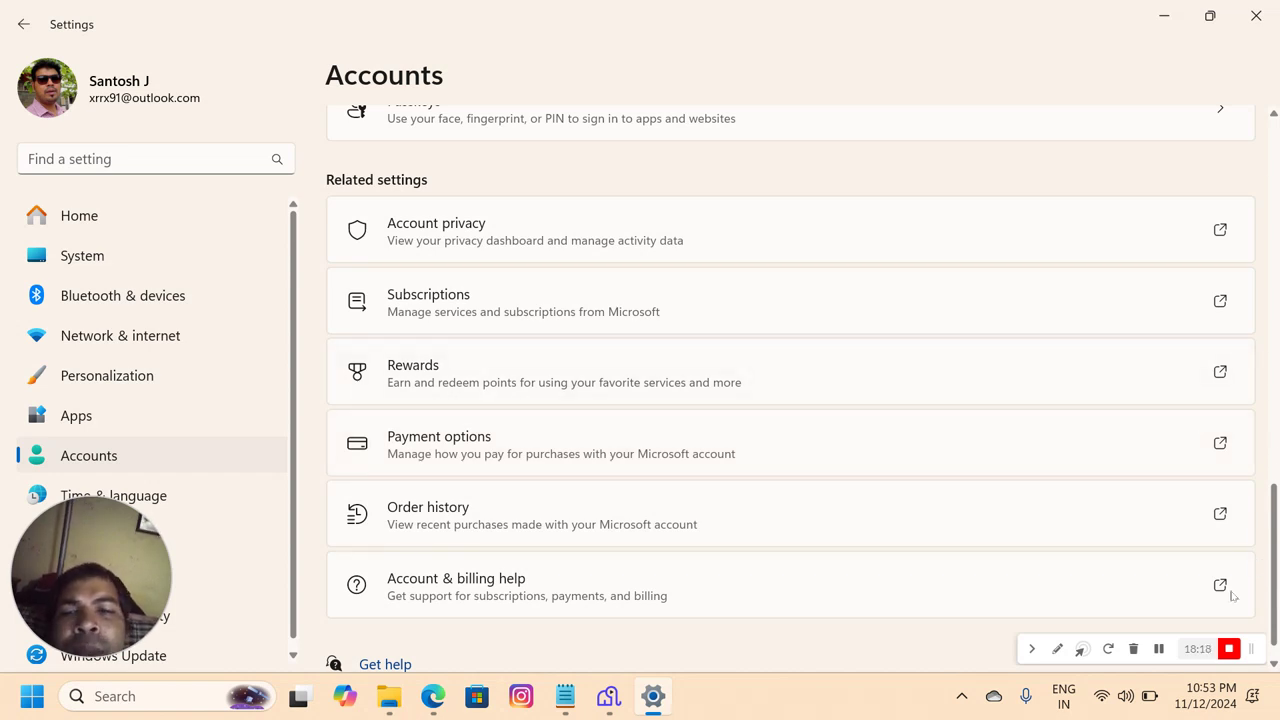
Open Account & billing help, look through its sign-in topics, and open the Microsoft account dashboard from there.
click(554, 583)
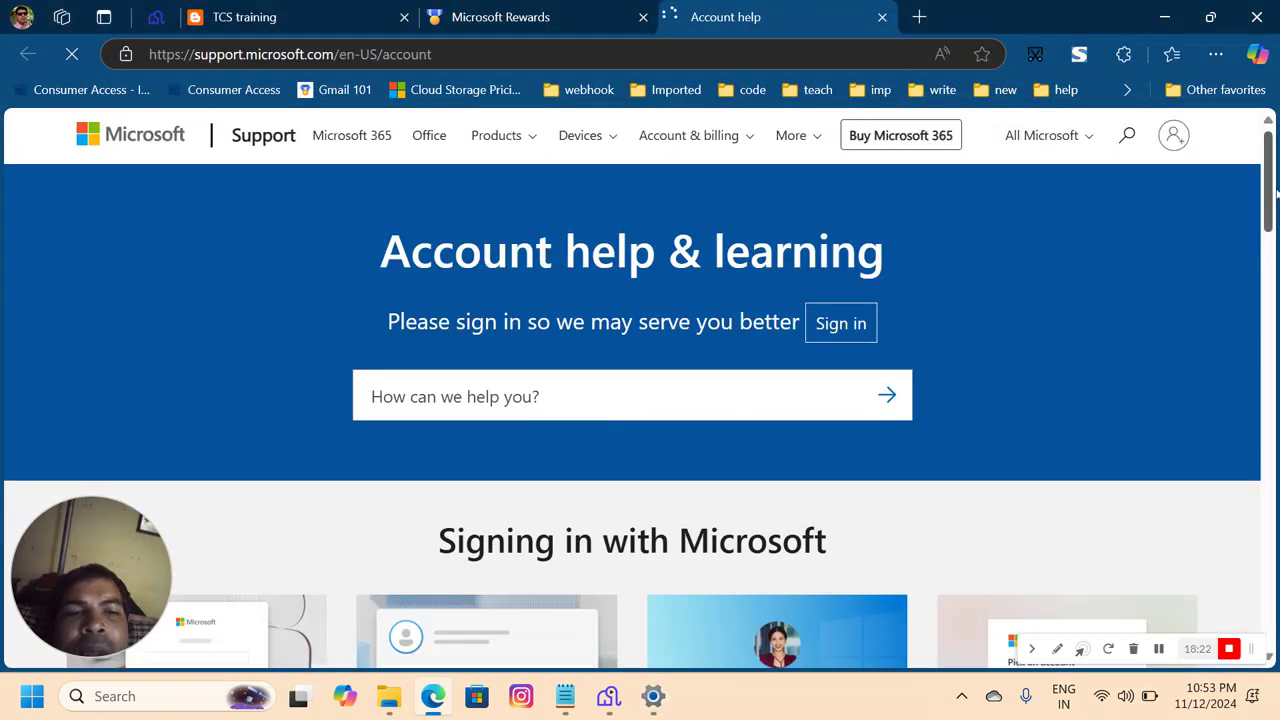
drag(1268, 160, 1270, 238)
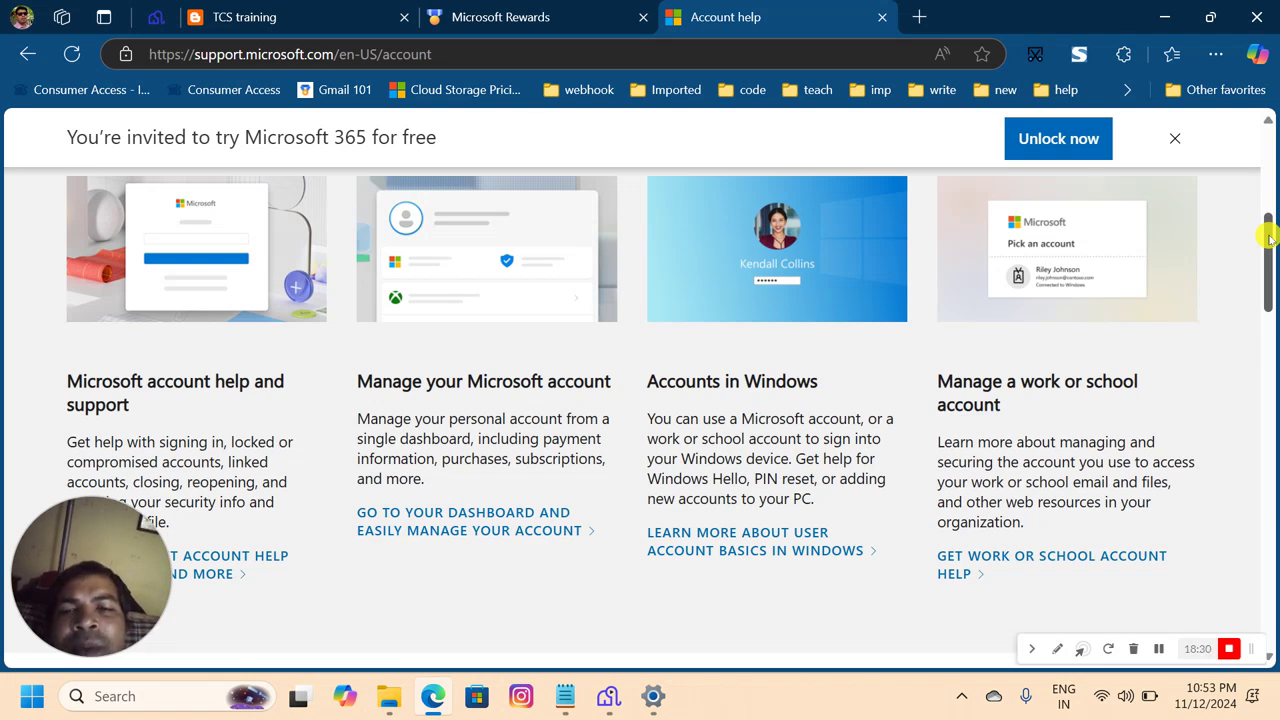
drag(1270, 238, 1268, 266)
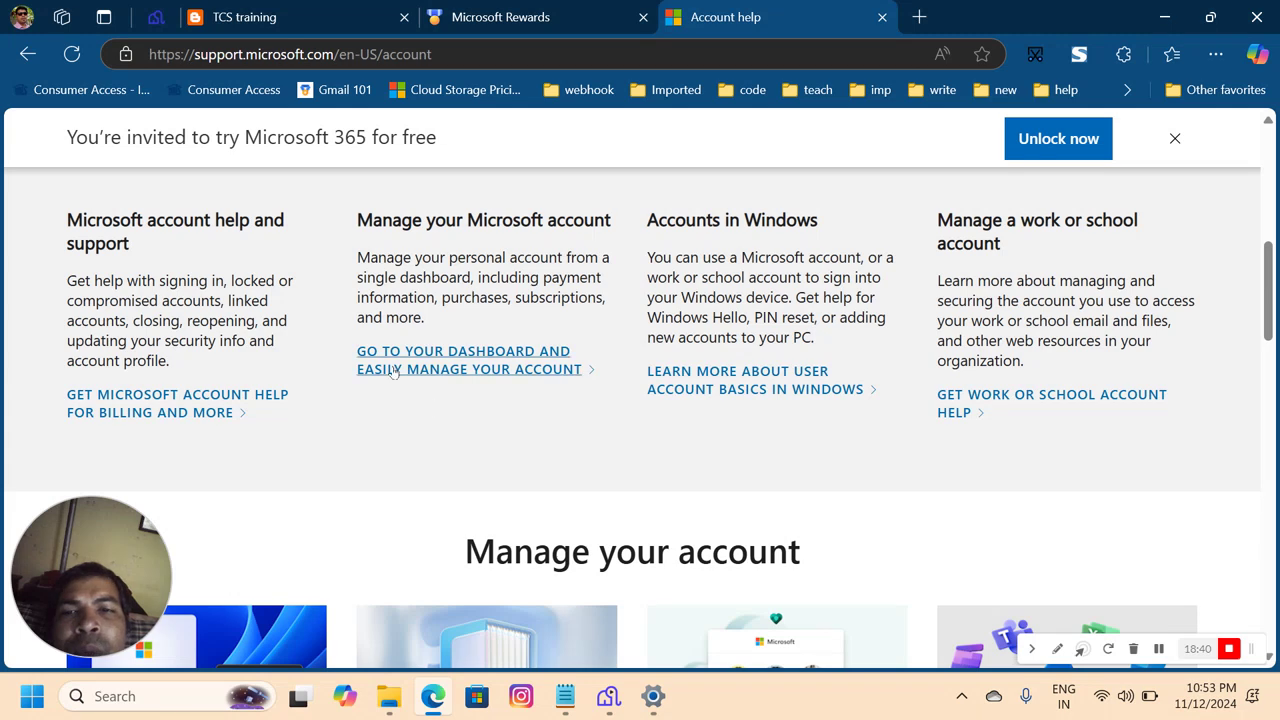
click(468, 368)
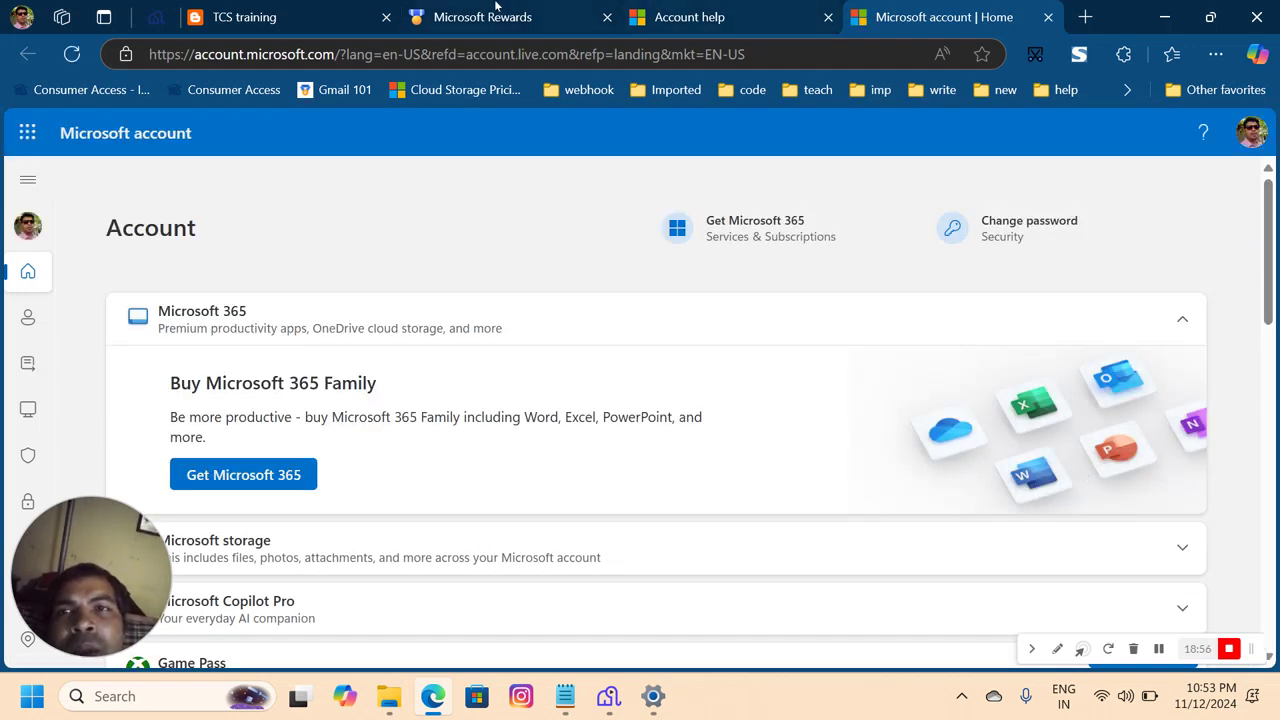
Return to the TCS training page and examine the mind map's Windows Operating System branches, from Windows versions to troubleshooting and VPN.
click(300, 17)
drag(822, 255, 494, 218)
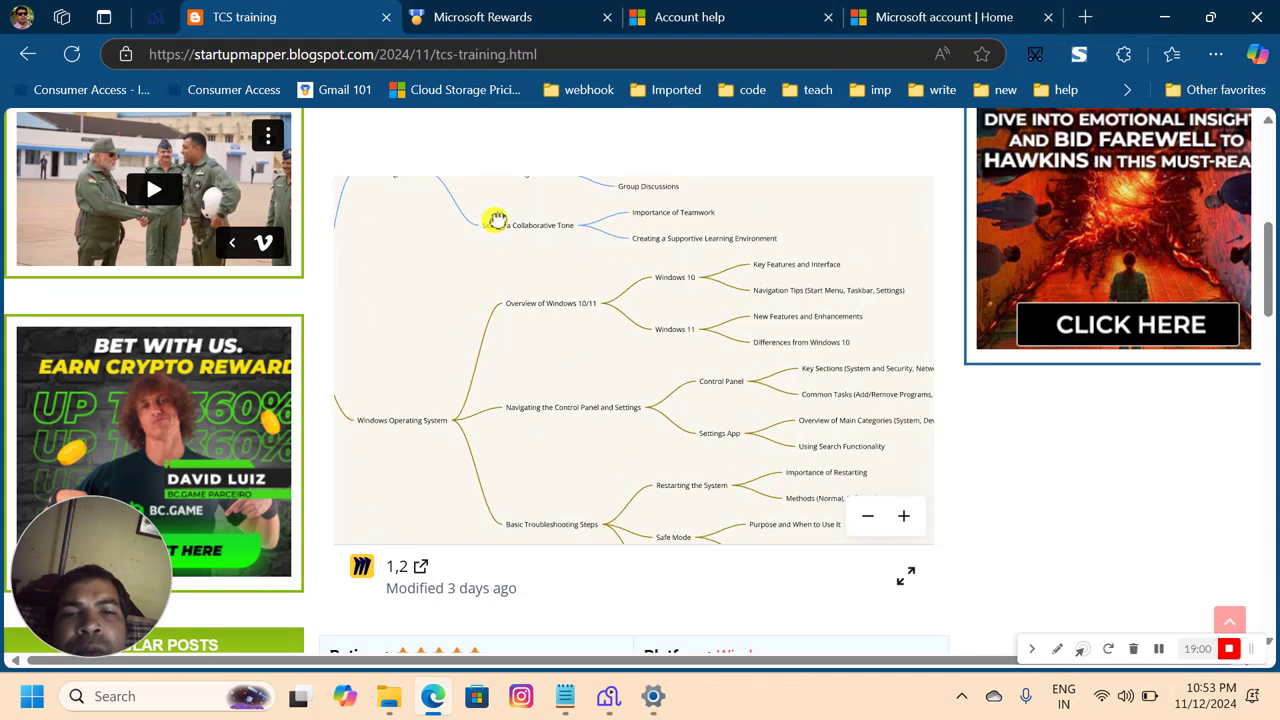
drag(632, 490, 551, 289)
drag(474, 314, 359, 390)
drag(683, 374, 640, 390)
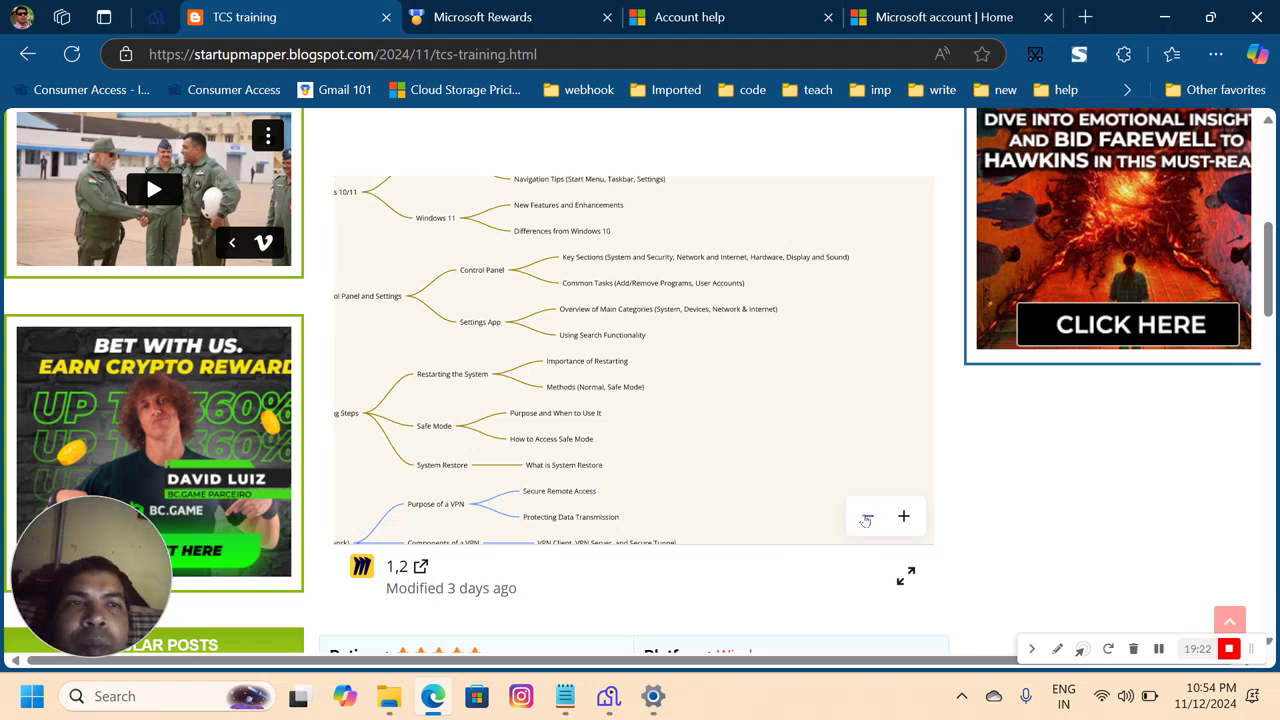
Close the Microsoft account, Account help and Microsoft Rewards pages, leaving the TCS training page open.
click(944, 10)
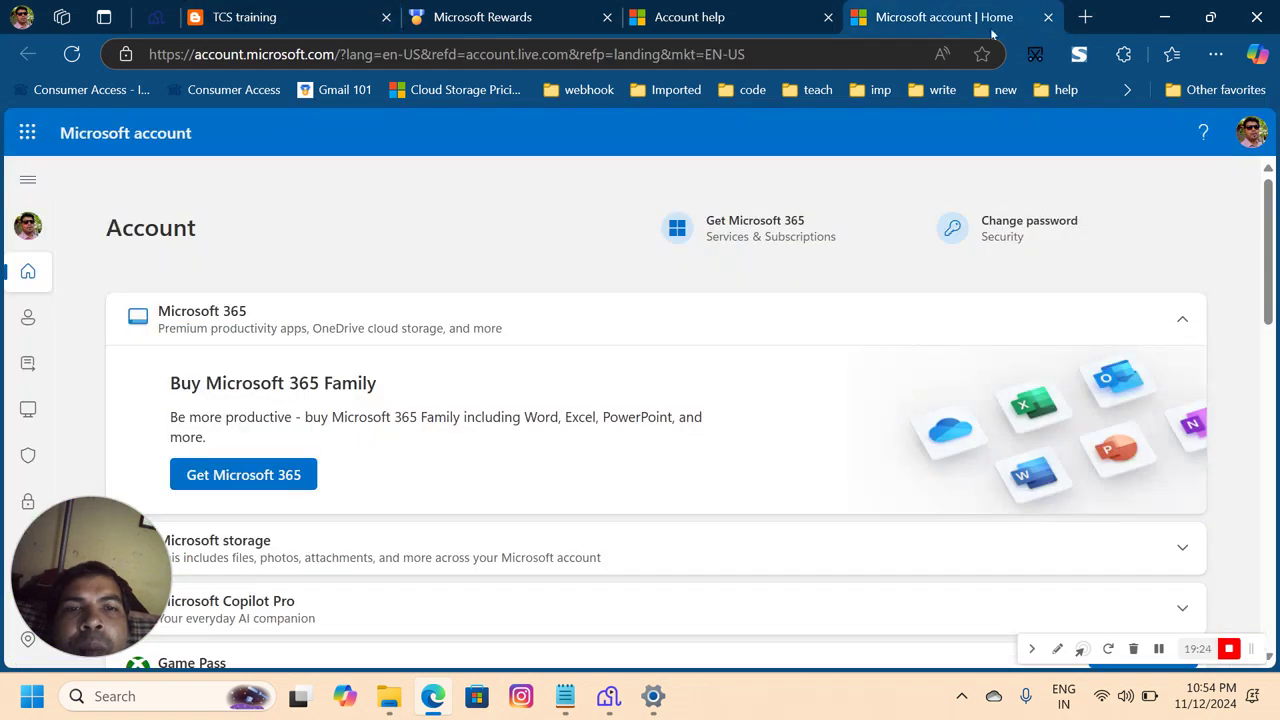
click(1047, 17)
click(886, 17)
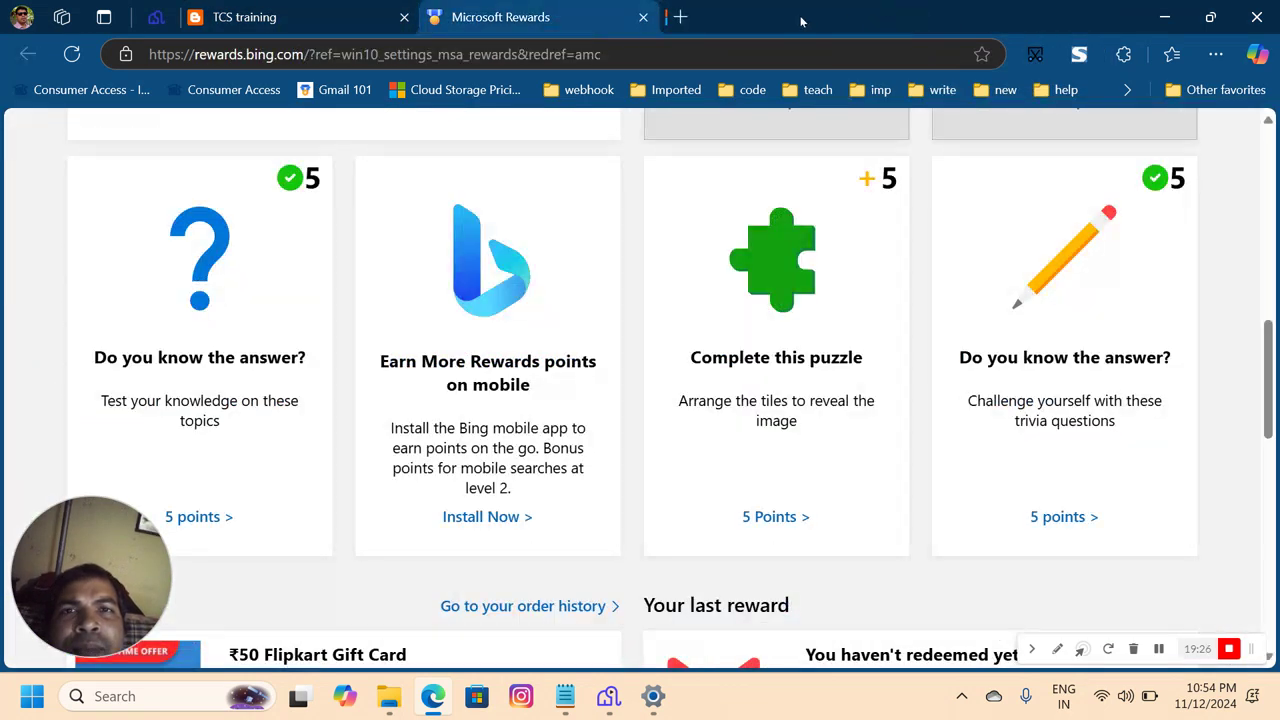
click(643, 17)
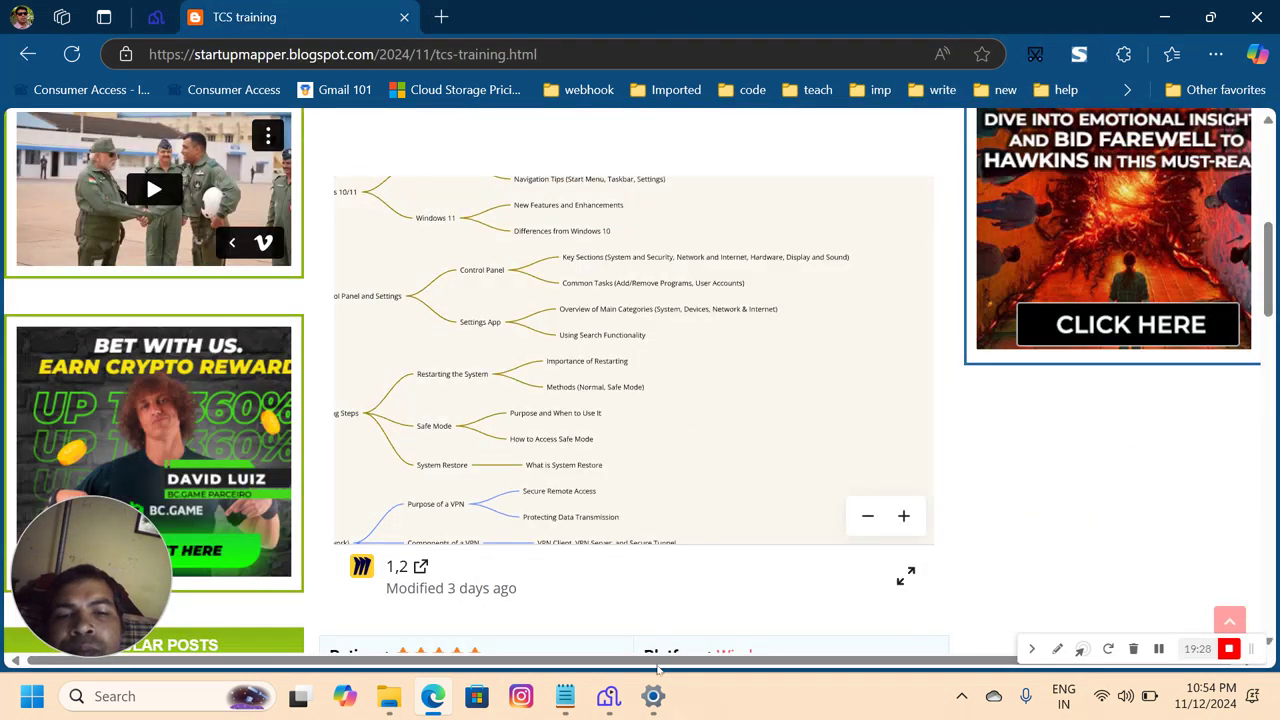
Switch to Settings, open the VPN page under Network & internet, and view the new VPN connection form before cancelling it.
click(653, 696)
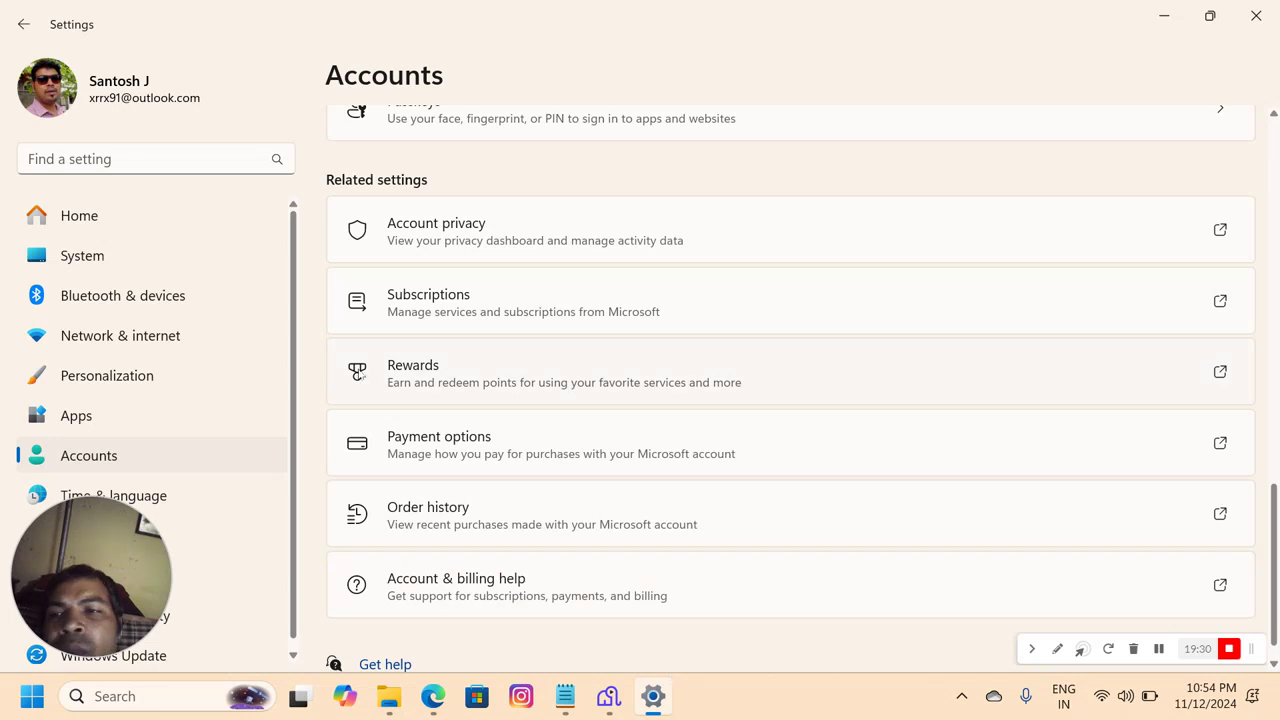
click(232, 339)
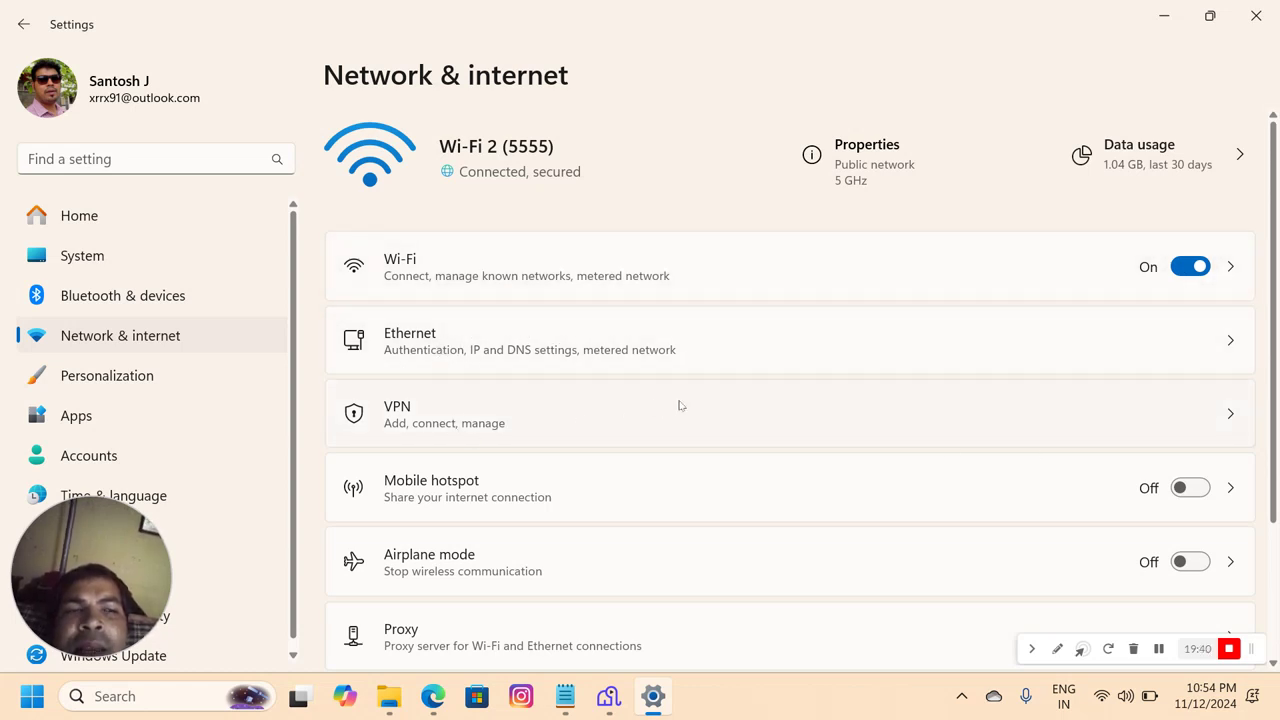
click(469, 421)
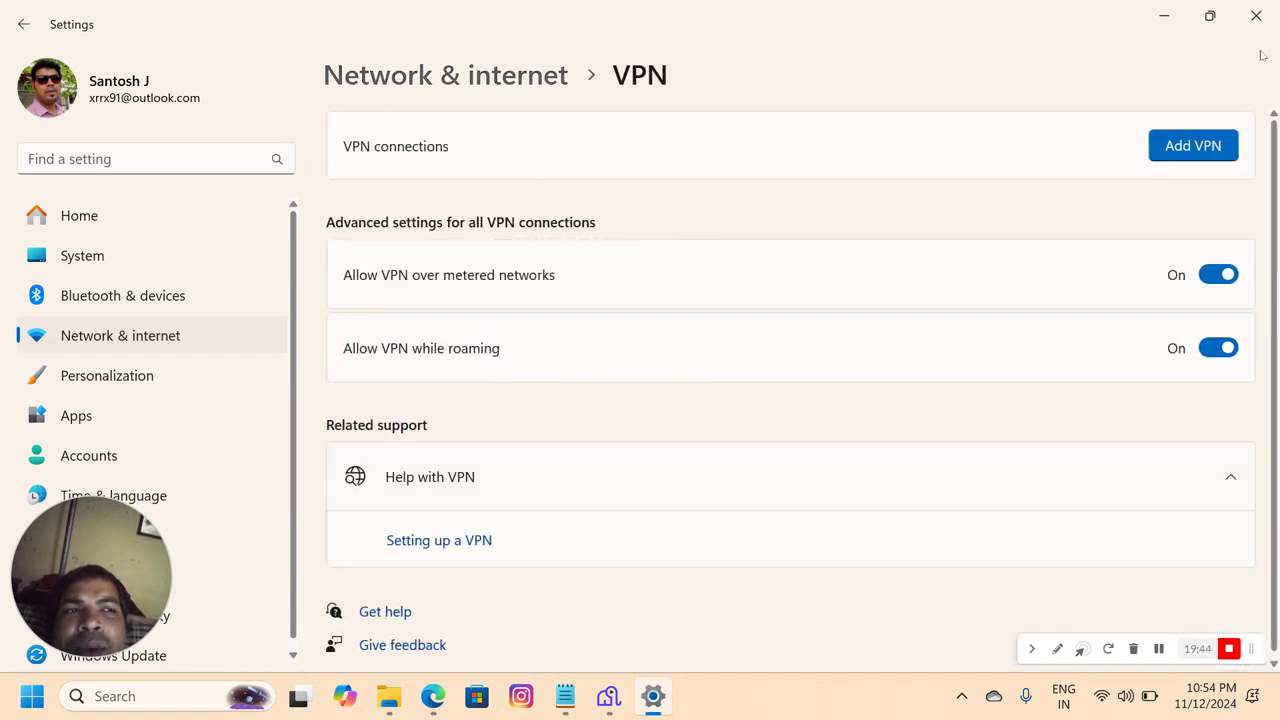
click(1195, 140)
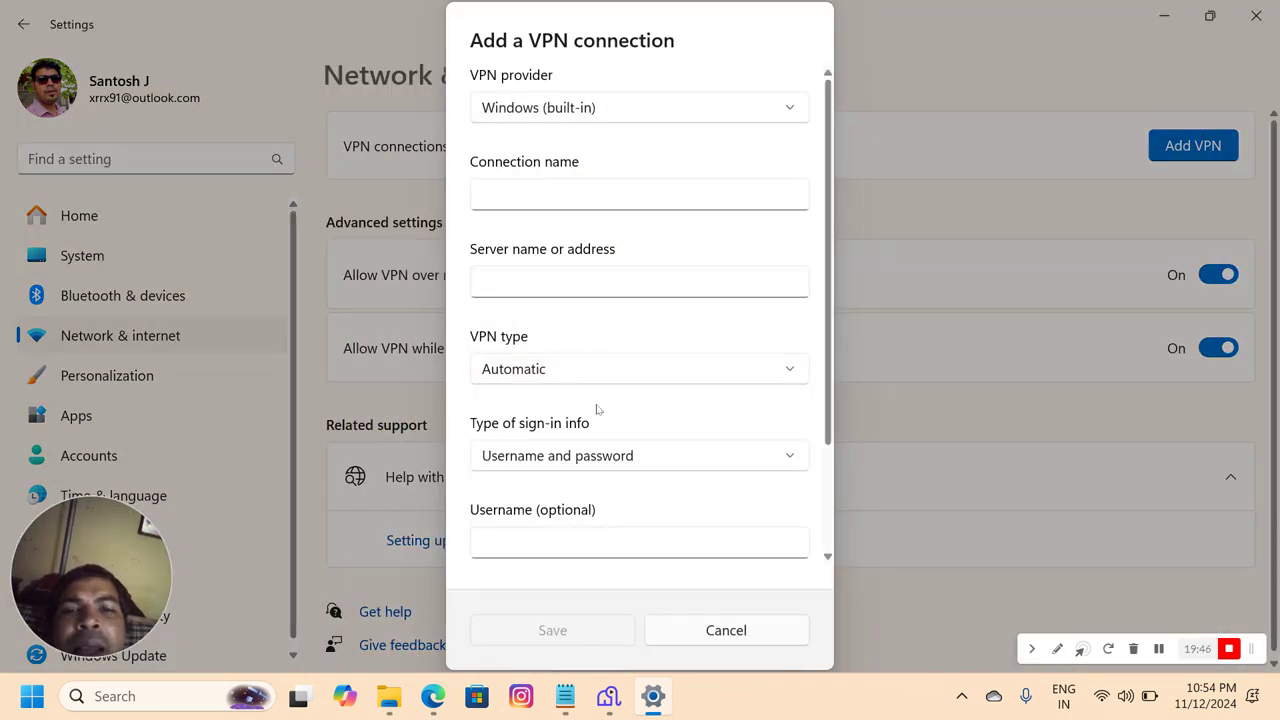
click(738, 627)
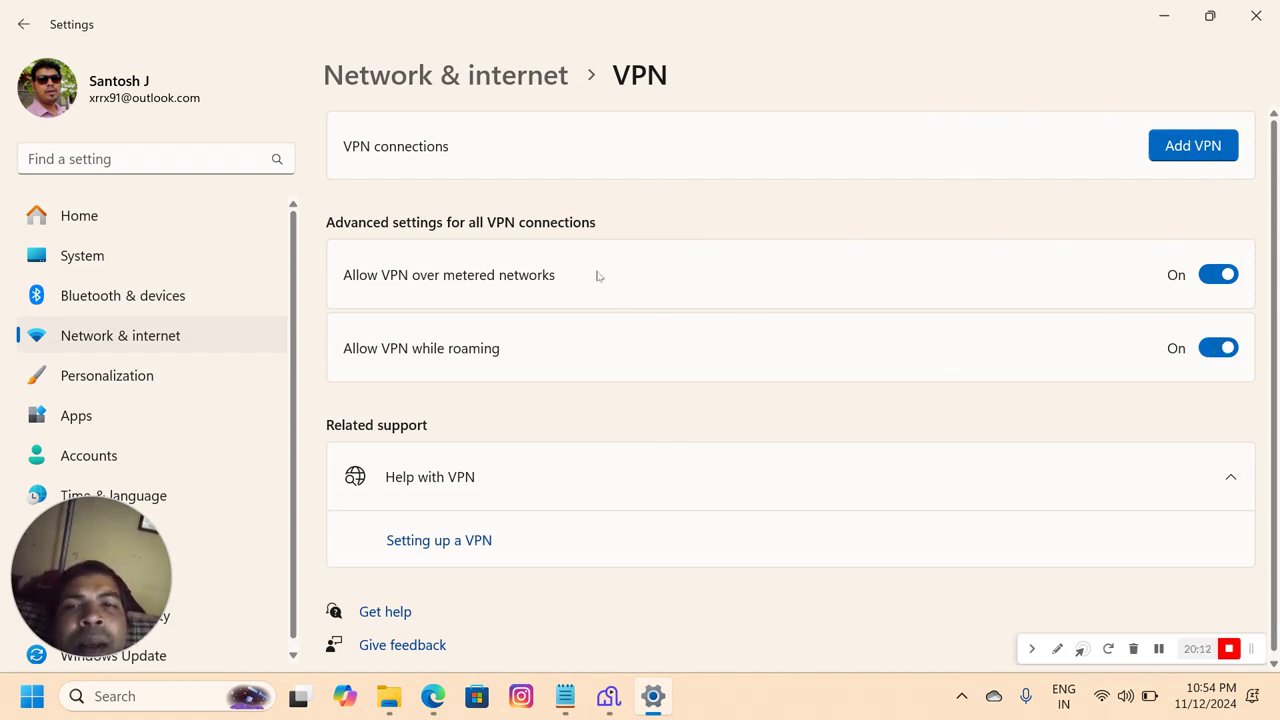
Turn off Allow VPN over metered networks and return to the Network & internet overview.
click(1213, 279)
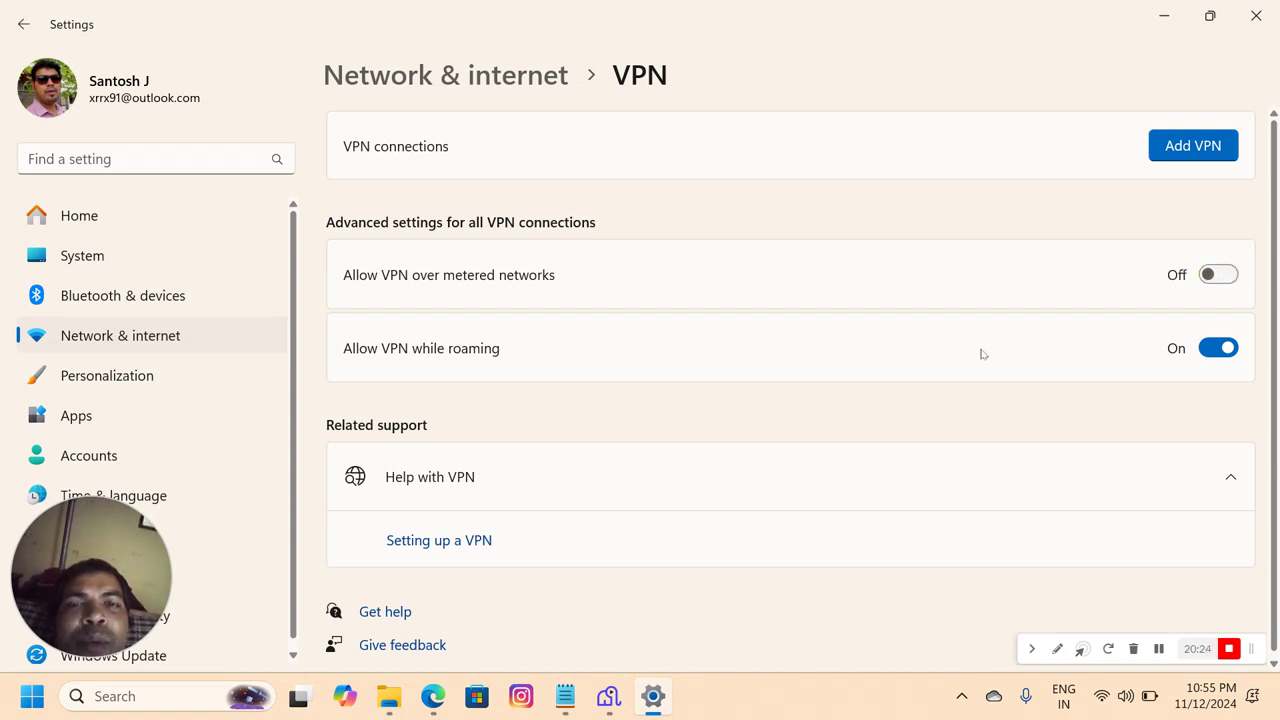
click(475, 75)
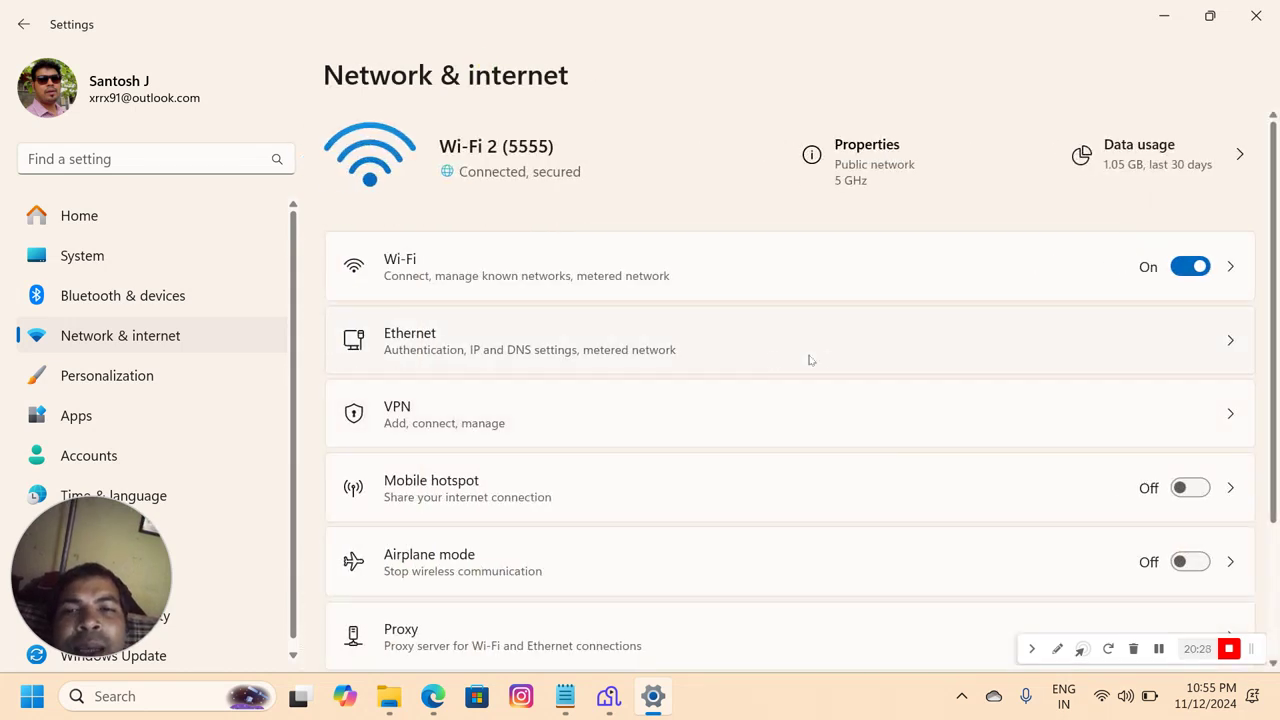
Open the connected Wi-Fi network's properties and request its firewall and security settings, declining the switch to Windows Security.
click(703, 283)
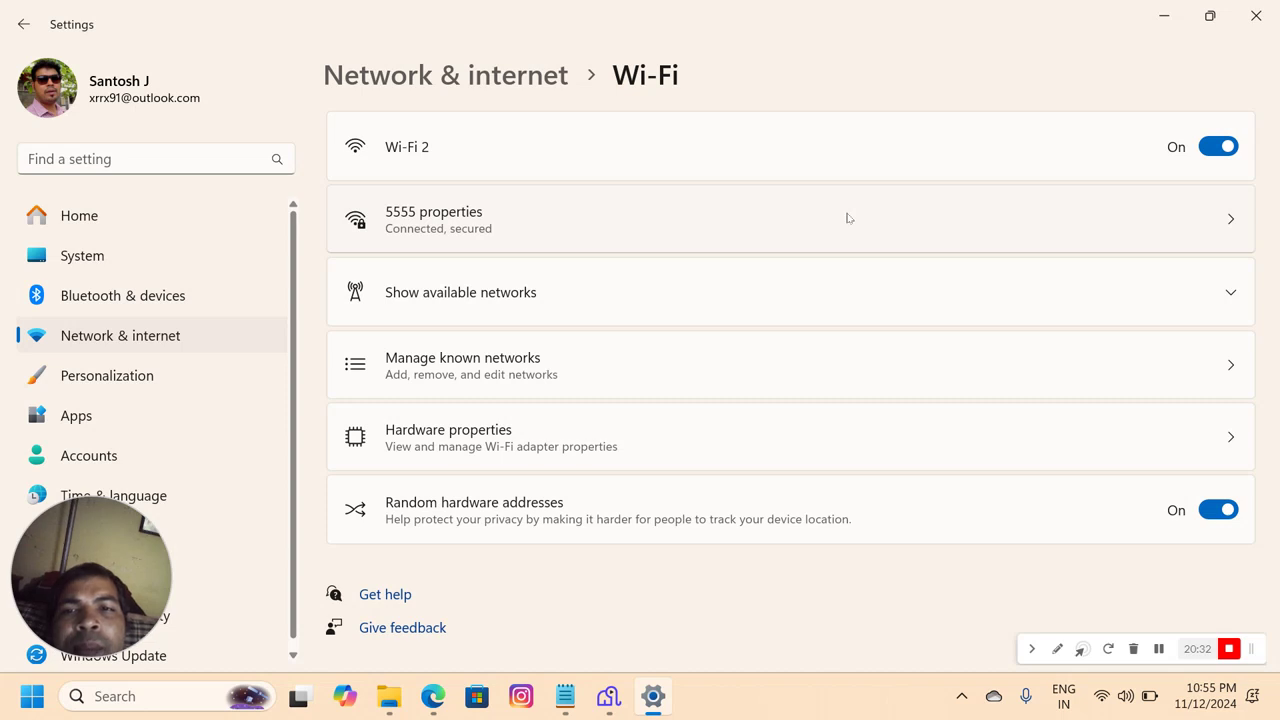
click(651, 221)
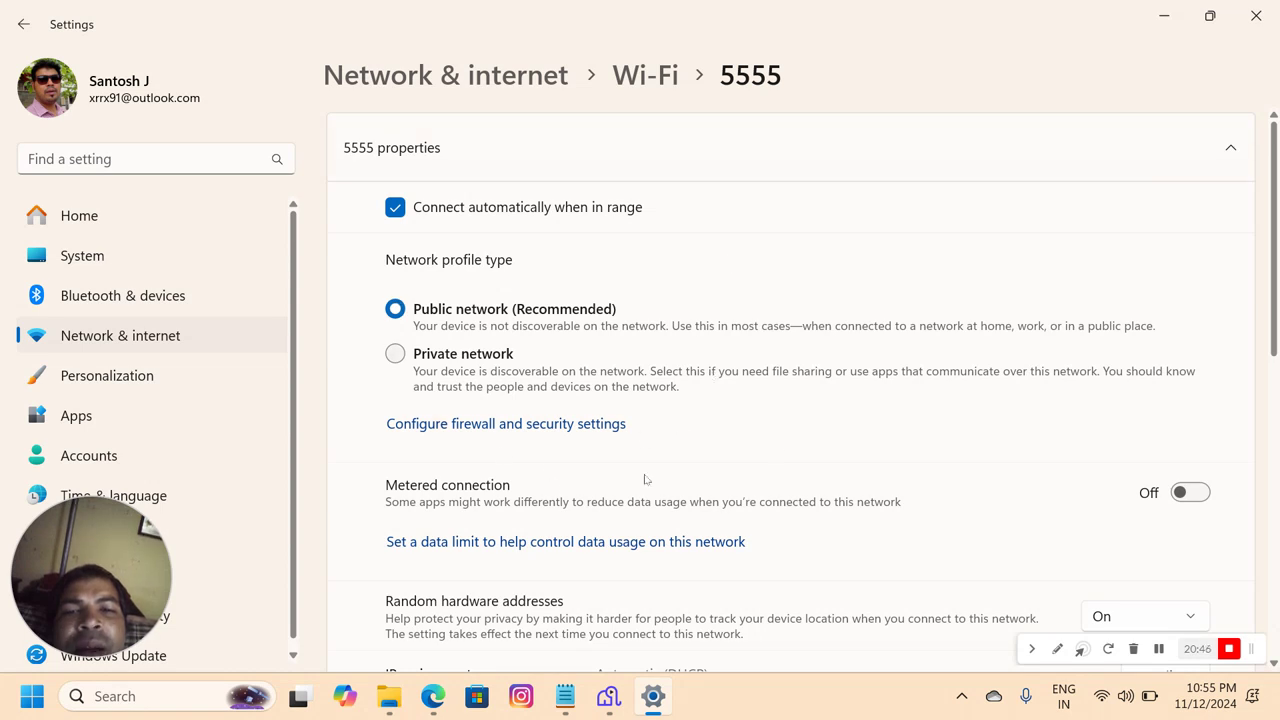
click(484, 425)
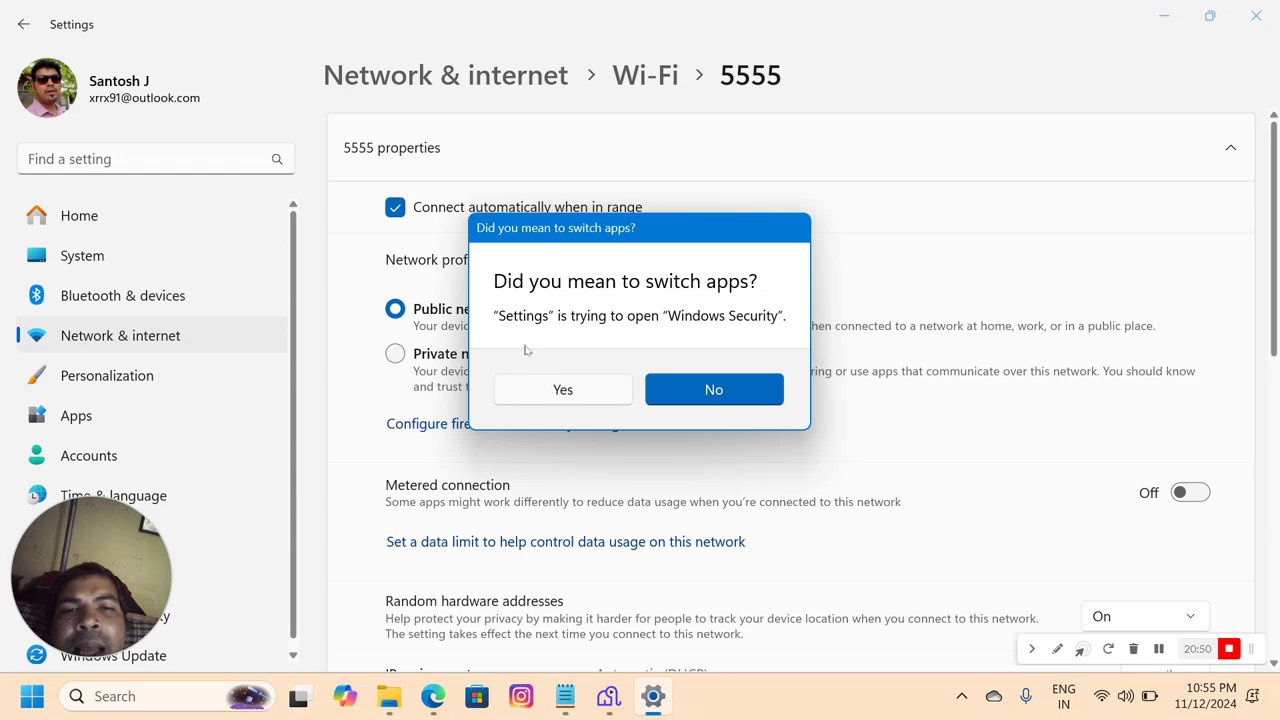
click(731, 389)
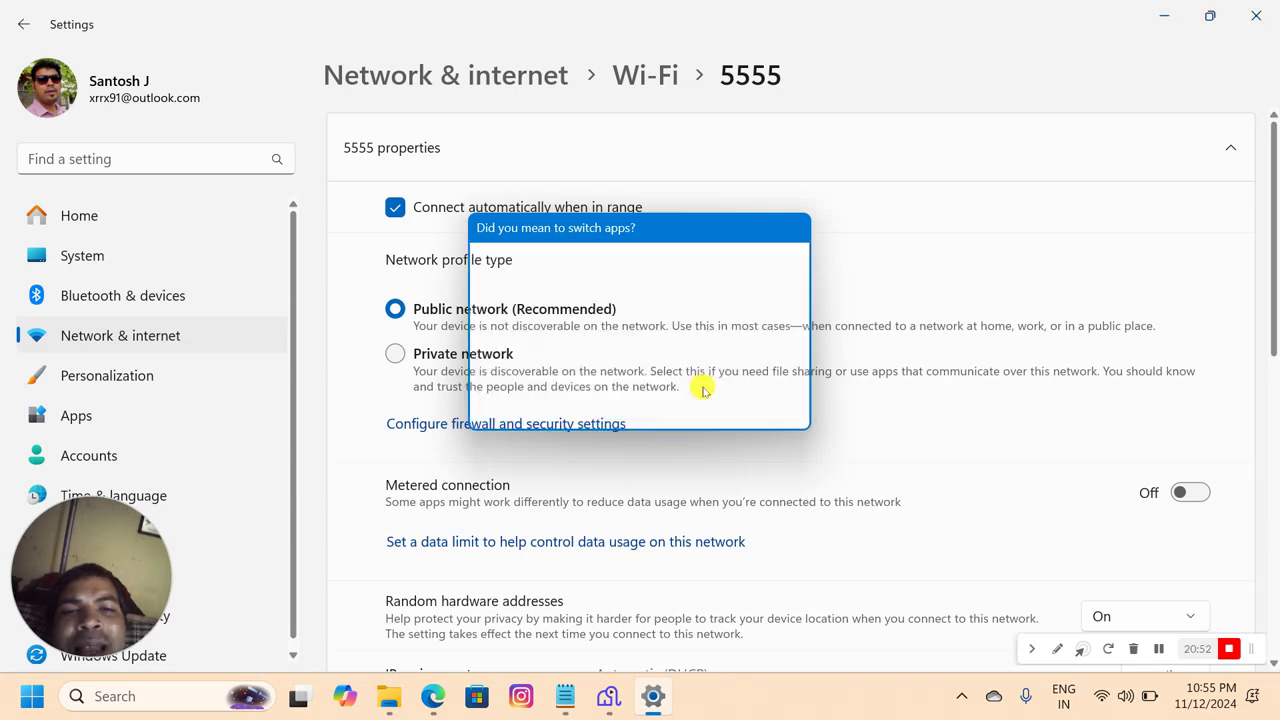
Highlight "DHCP" in the network's IP assignment and DNS server assignment values.
drag(1273, 258, 1257, 455)
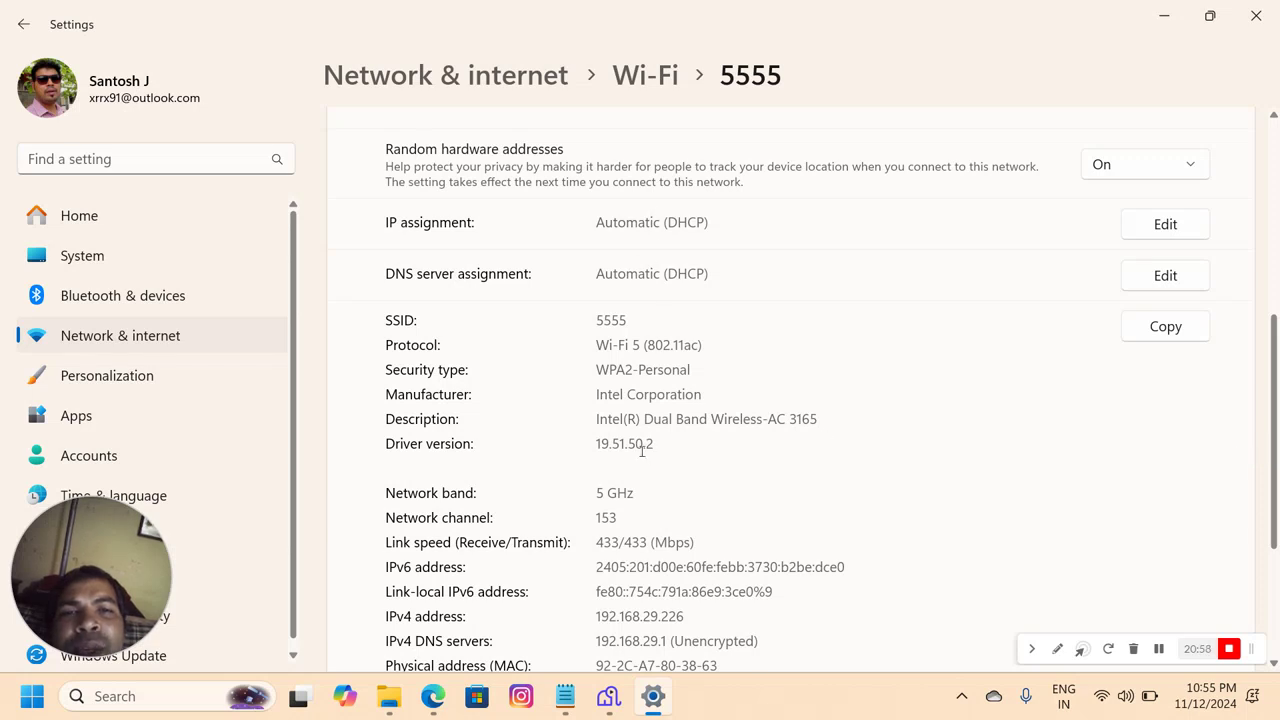
drag(664, 223, 707, 223)
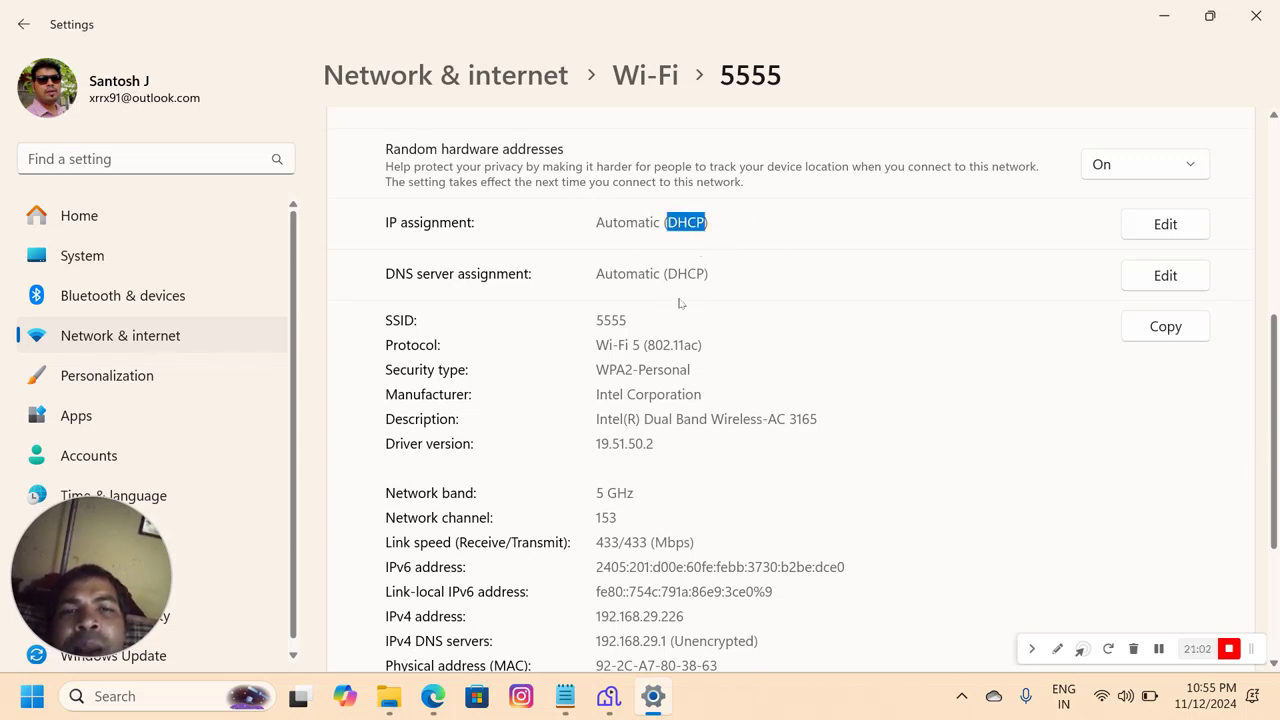
double_click(686, 270)
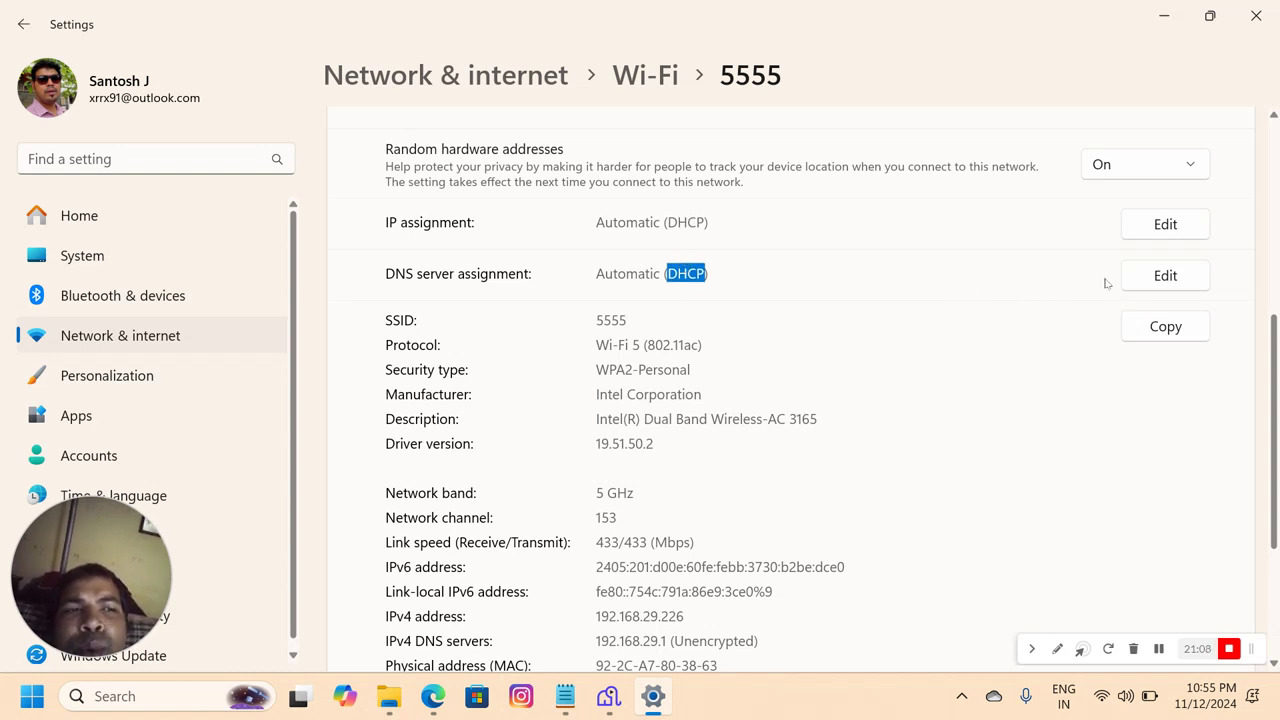
View the available modes in the network's DNS settings and cancel without changing them.
click(1151, 279)
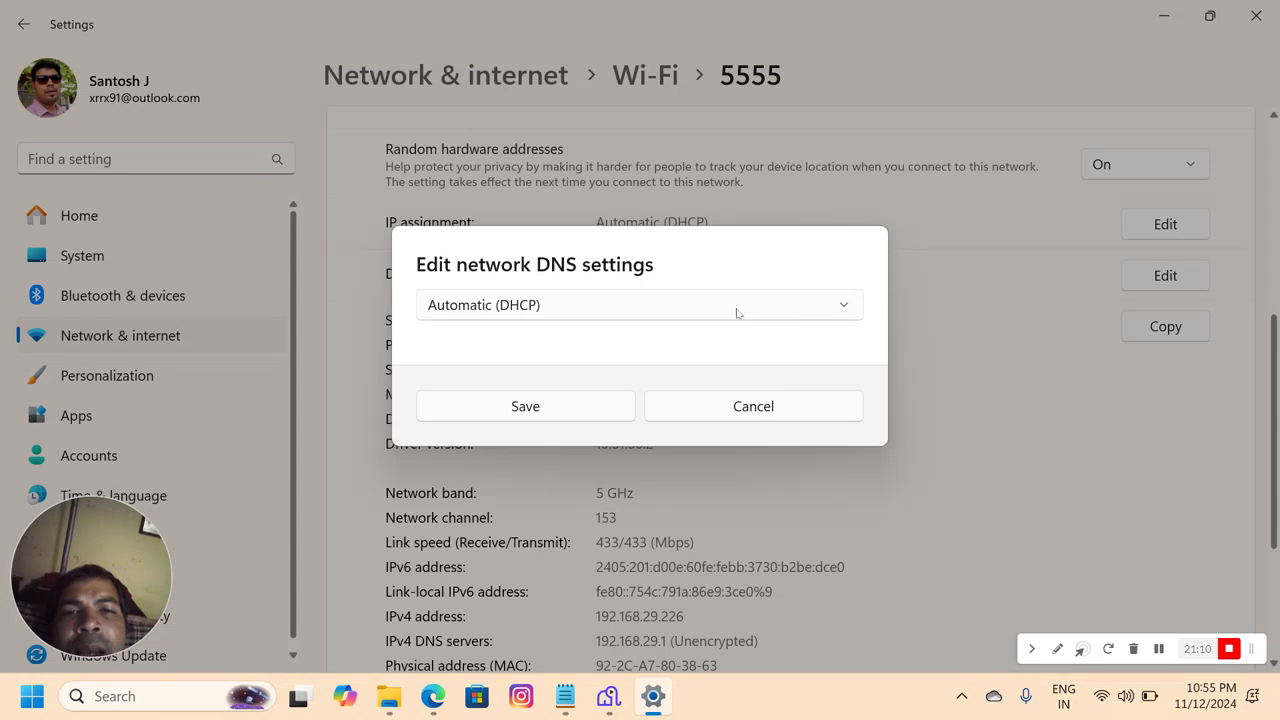
click(540, 298)
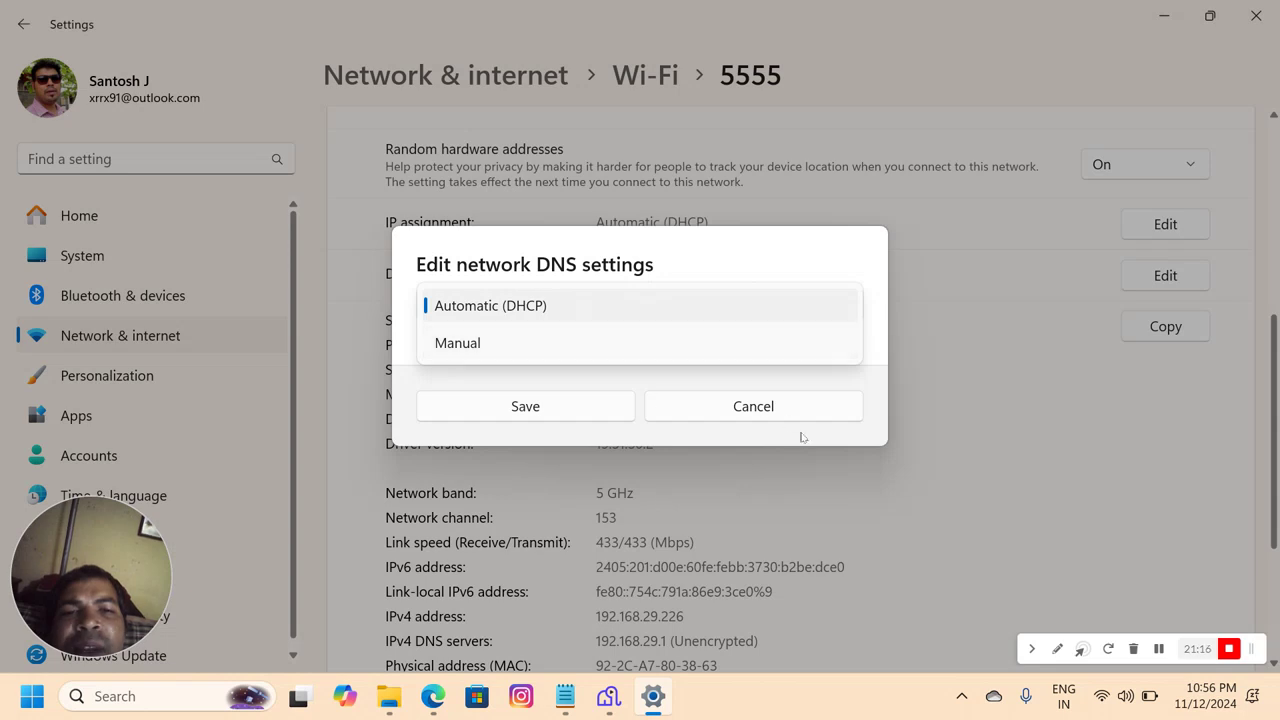
click(777, 410)
click(777, 408)
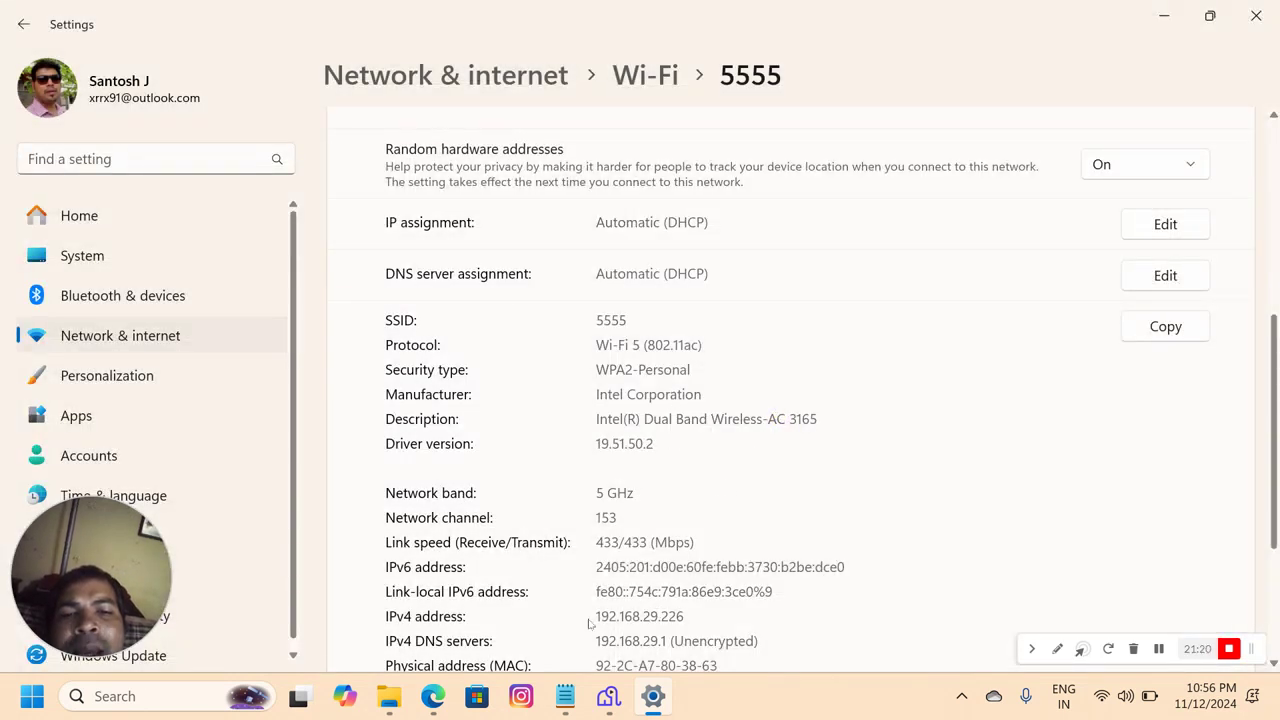
Highlight the third octet of the IPv4 address and the full IPv6 address in the Wi-Fi network's details.
drag(590, 622, 690, 620)
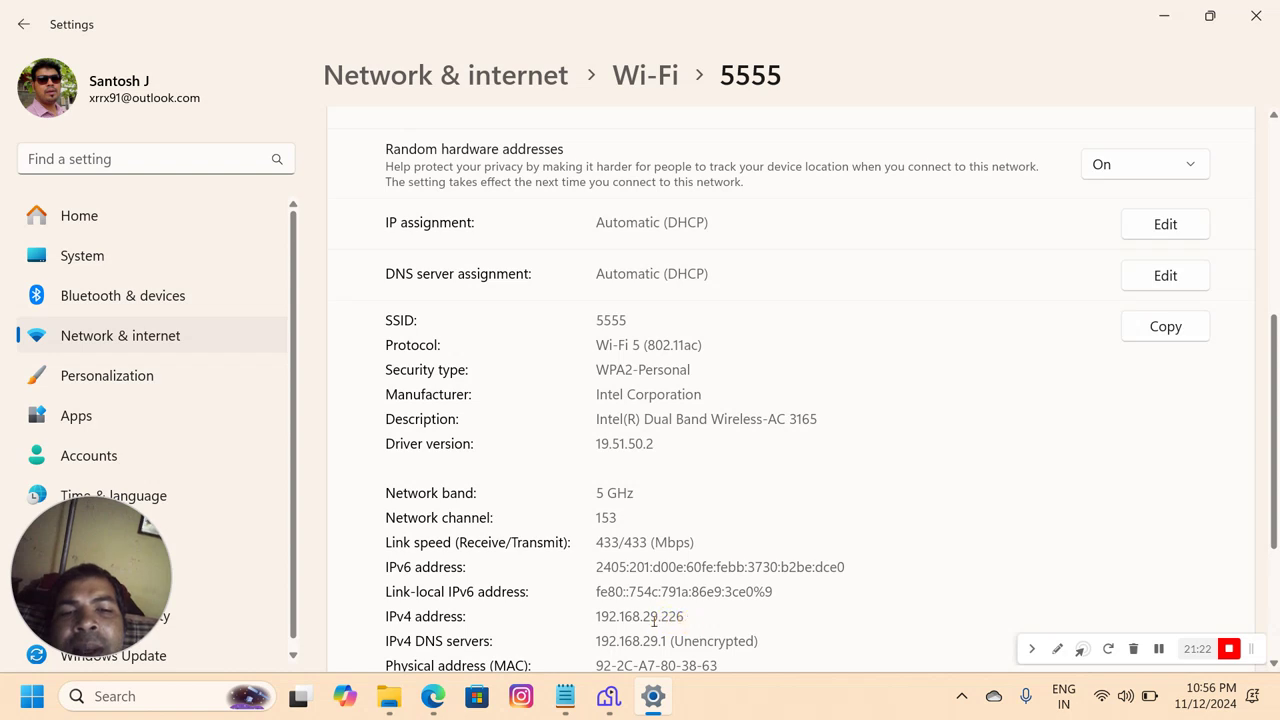
double_click(651, 618)
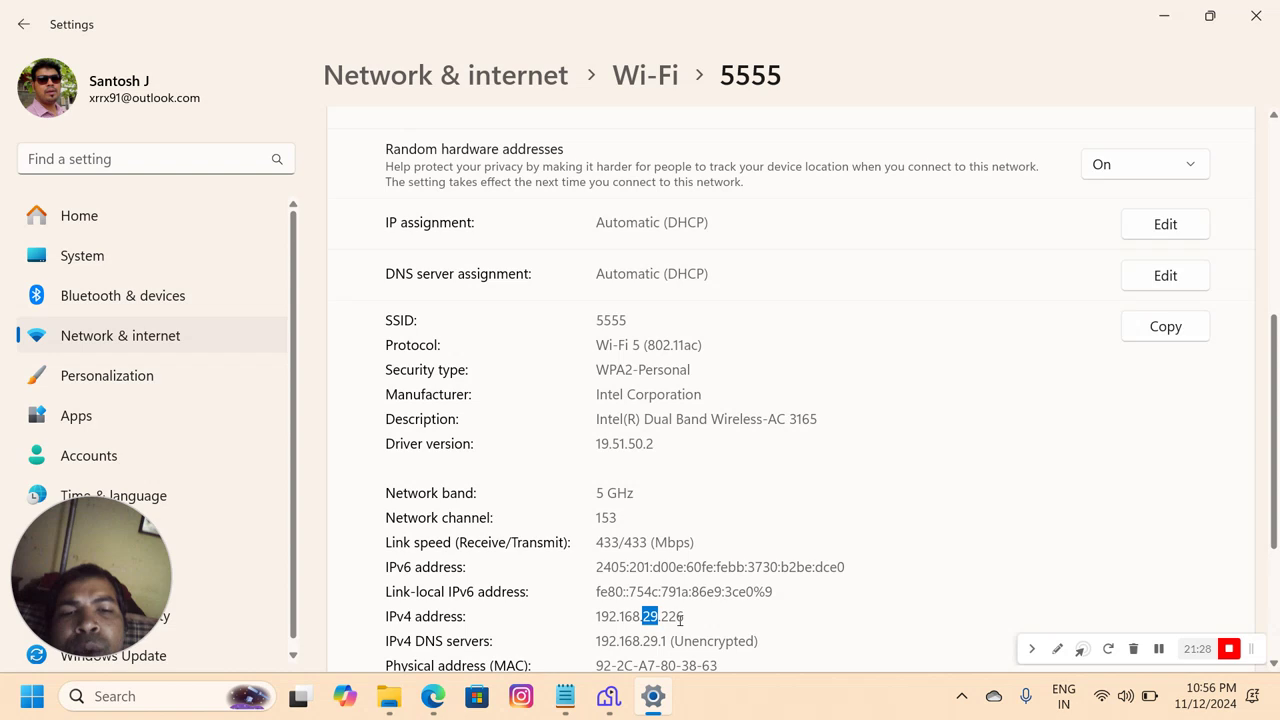
click(686, 618)
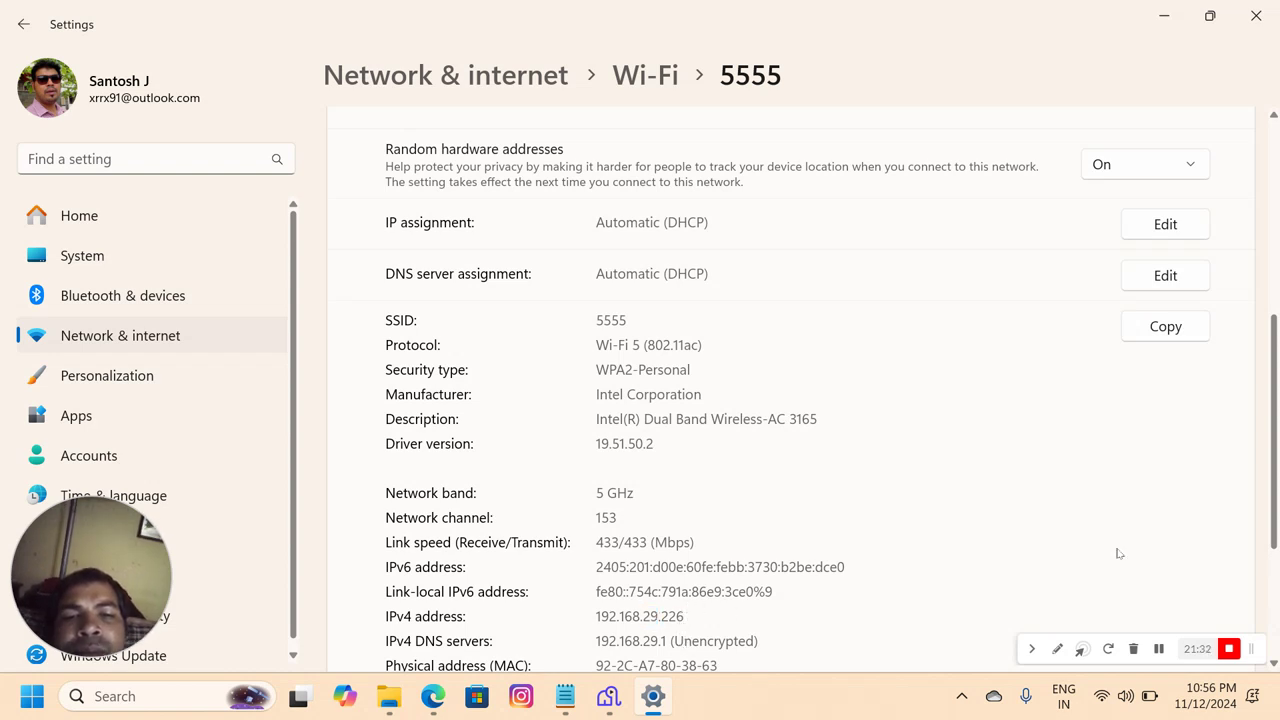
drag(1275, 393, 1270, 449)
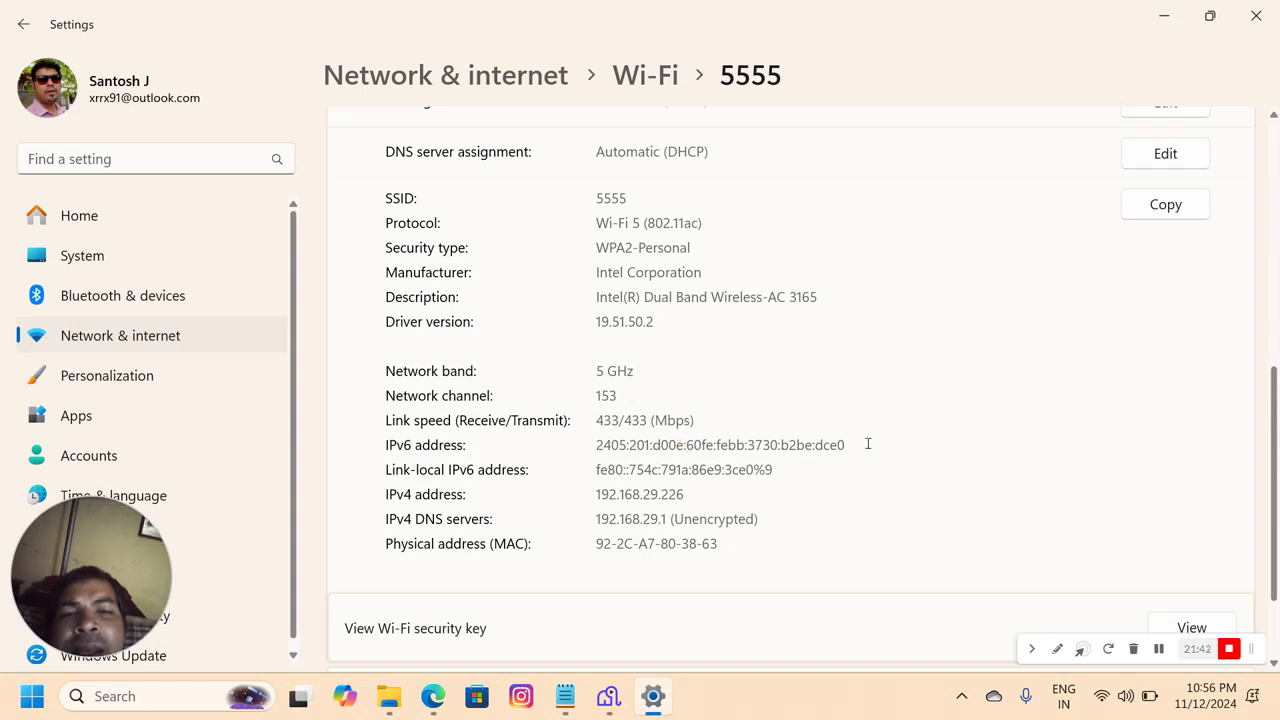
drag(871, 444, 589, 444)
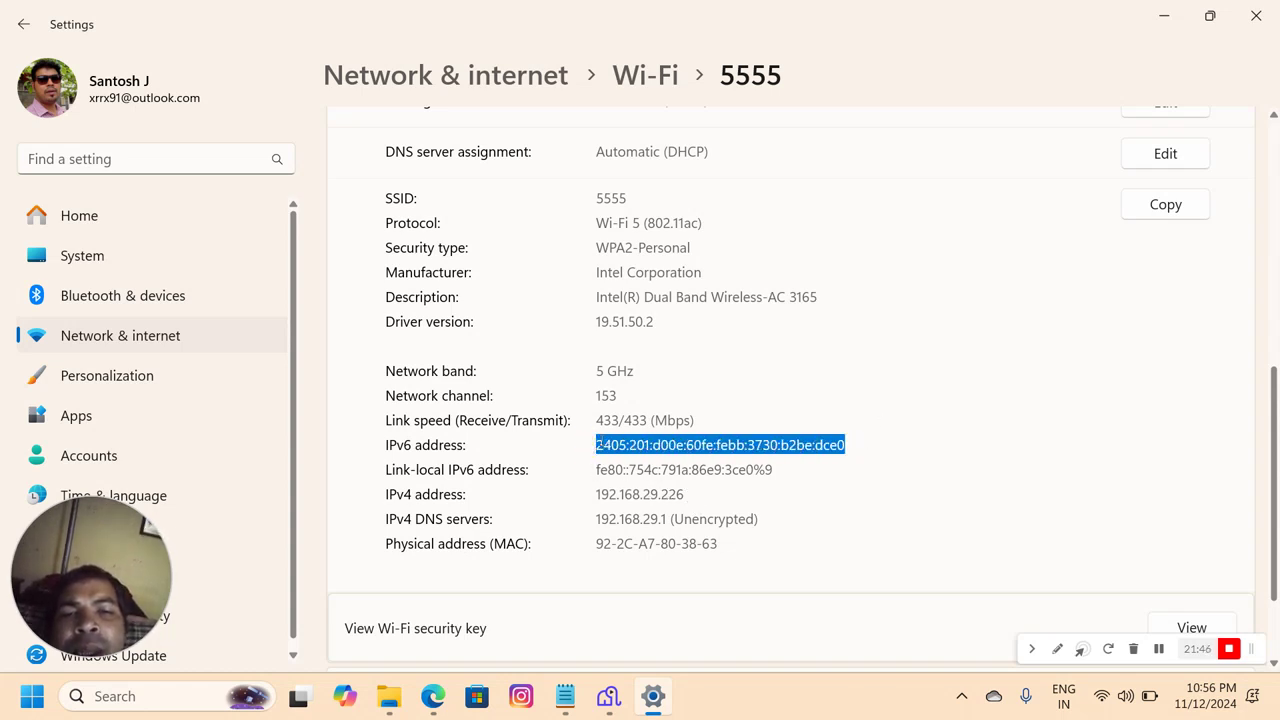
Highlight "GHz" in the Wi-Fi network's band value and return to the Network & internet settings.
click(595, 448)
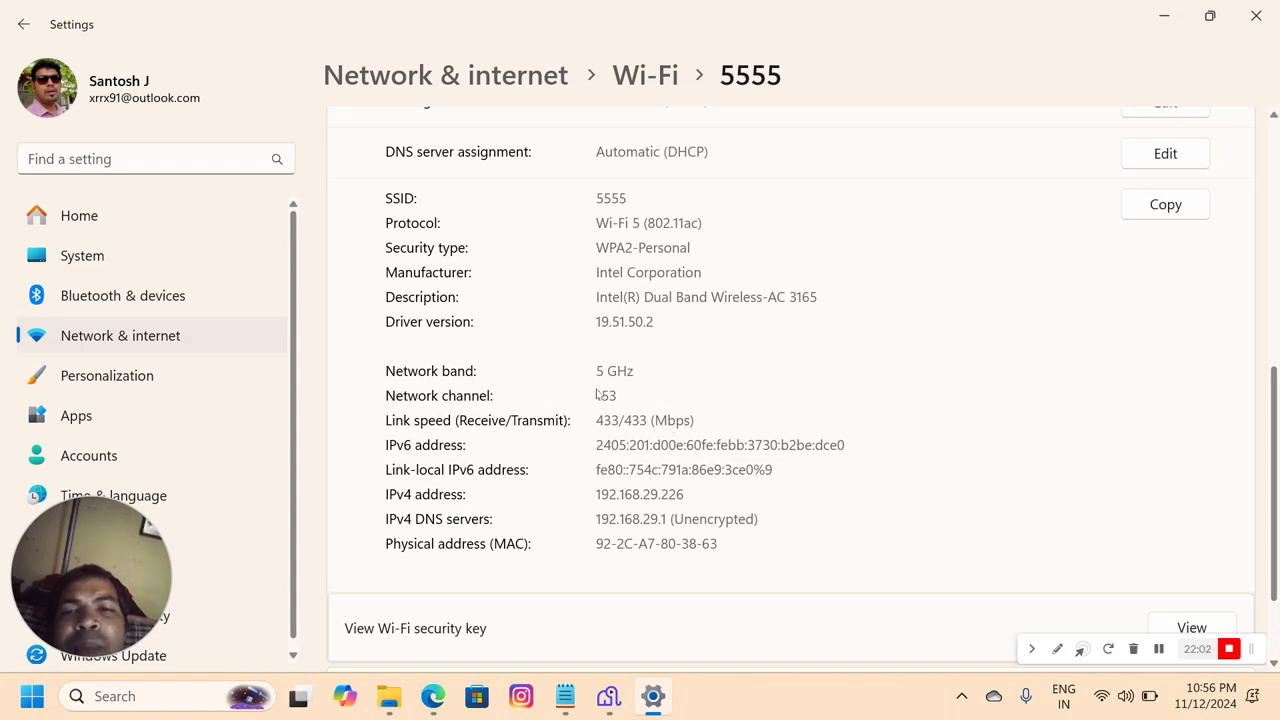
drag(599, 372, 636, 371)
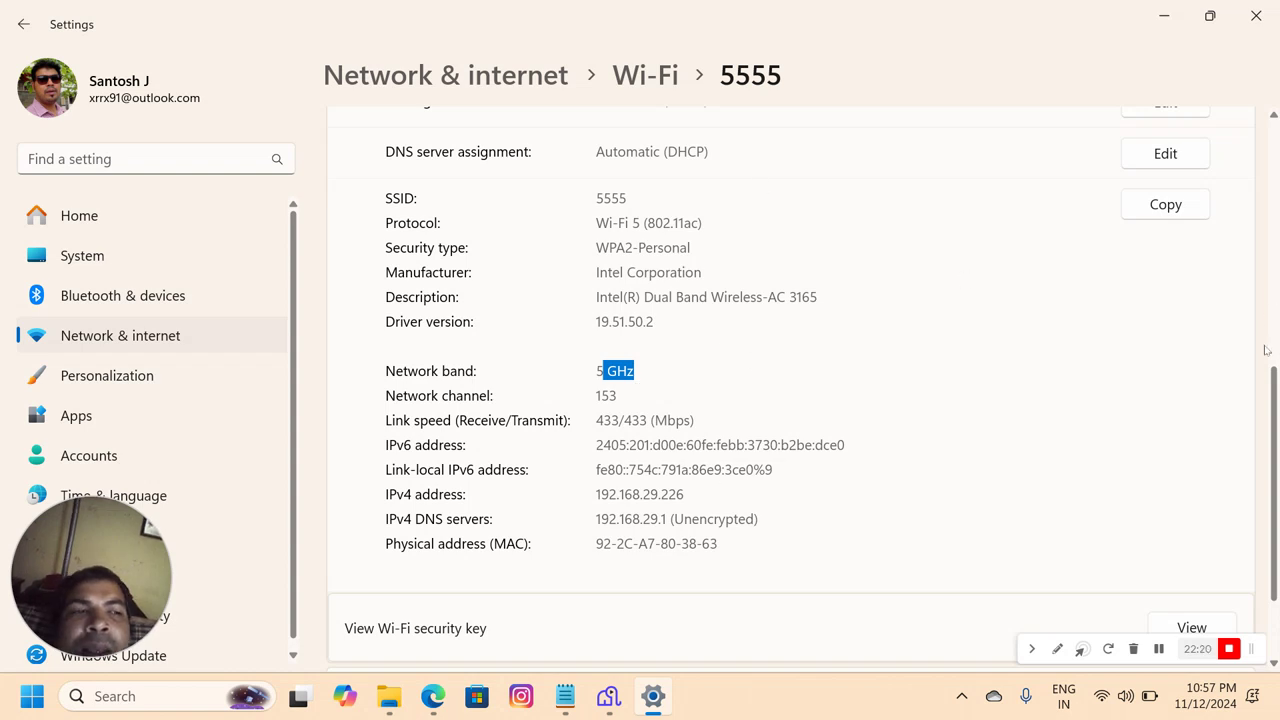
drag(1276, 410, 1274, 482)
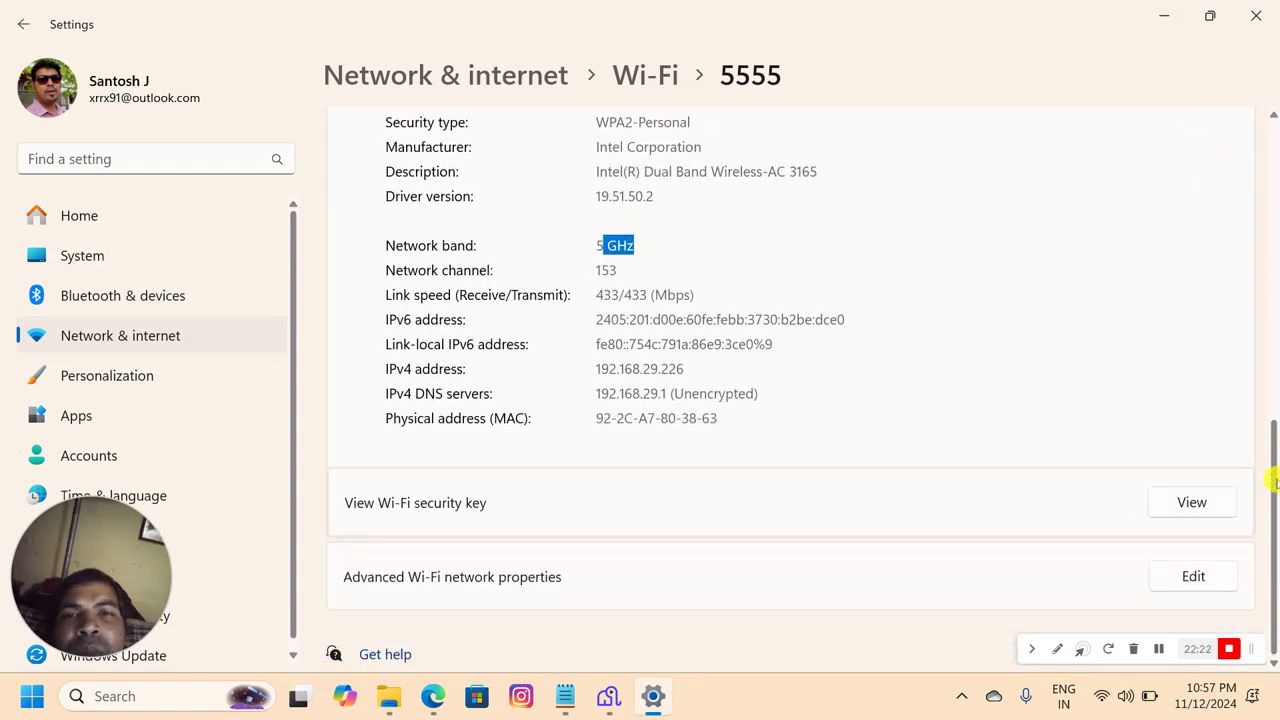
click(94, 336)
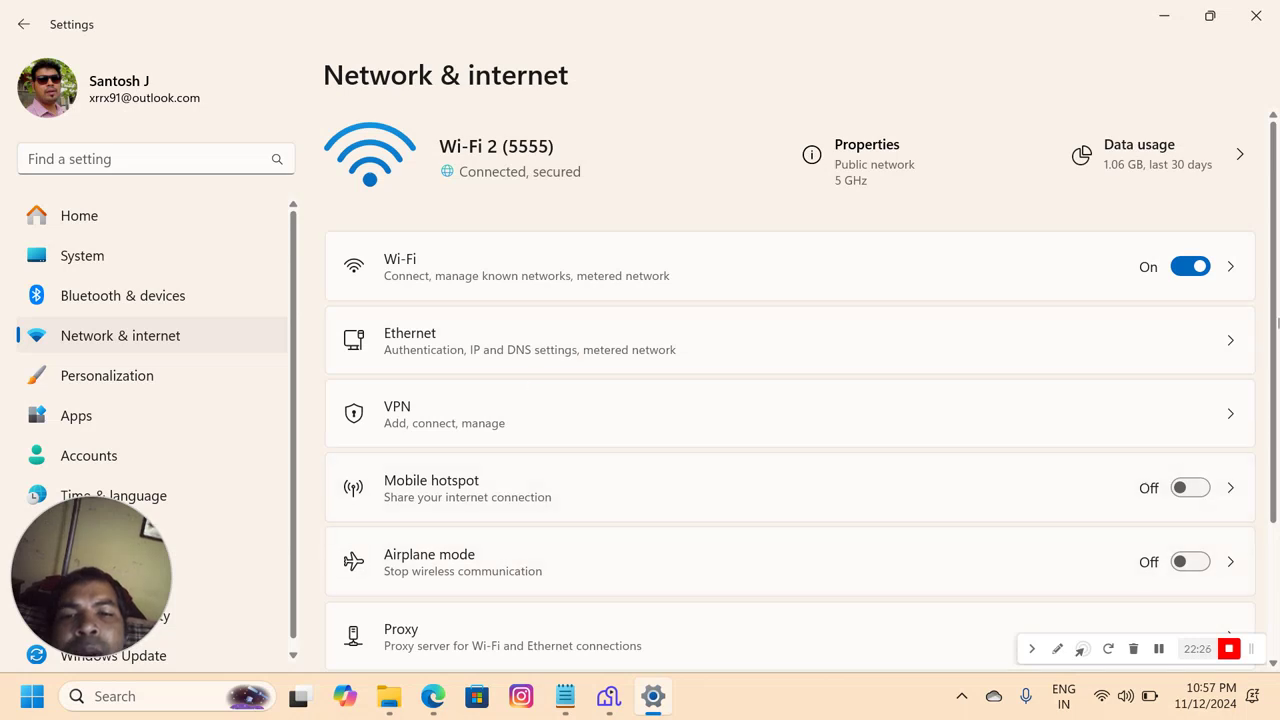
Turn airplane mode on and back off in the Network & internet settings.
drag(1274, 230, 1274, 283)
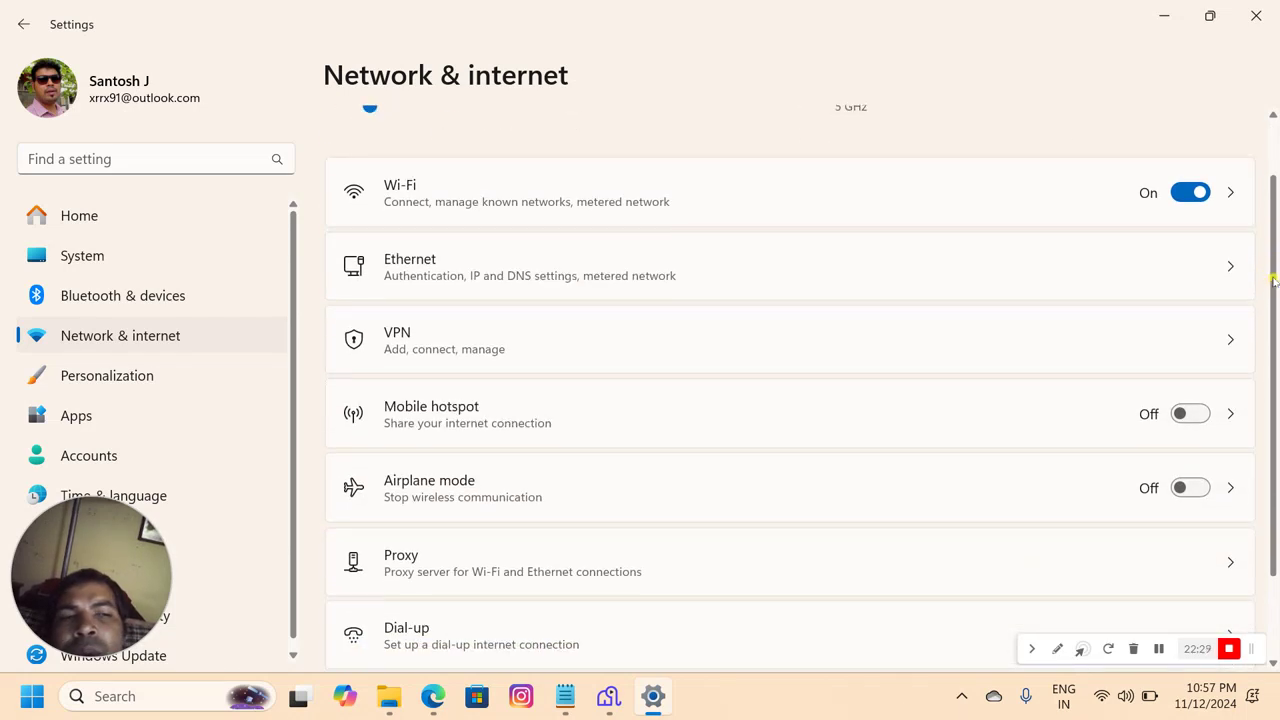
click(1181, 488)
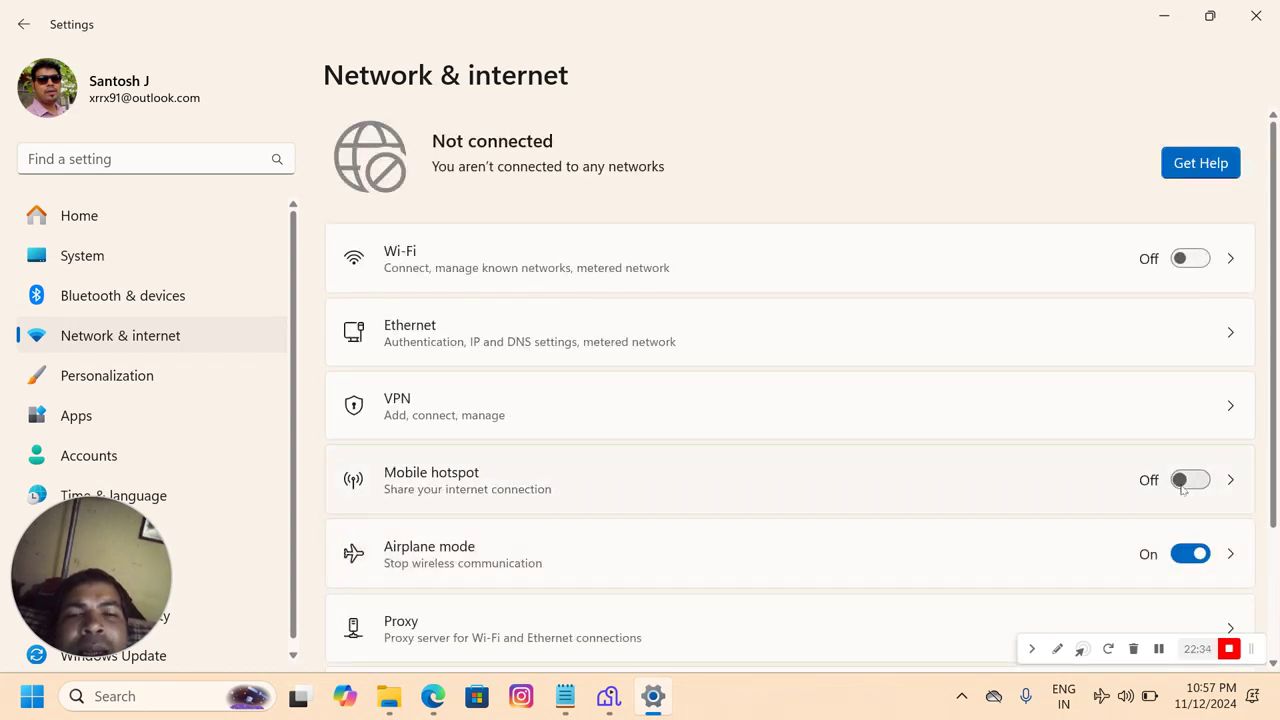
click(1180, 556)
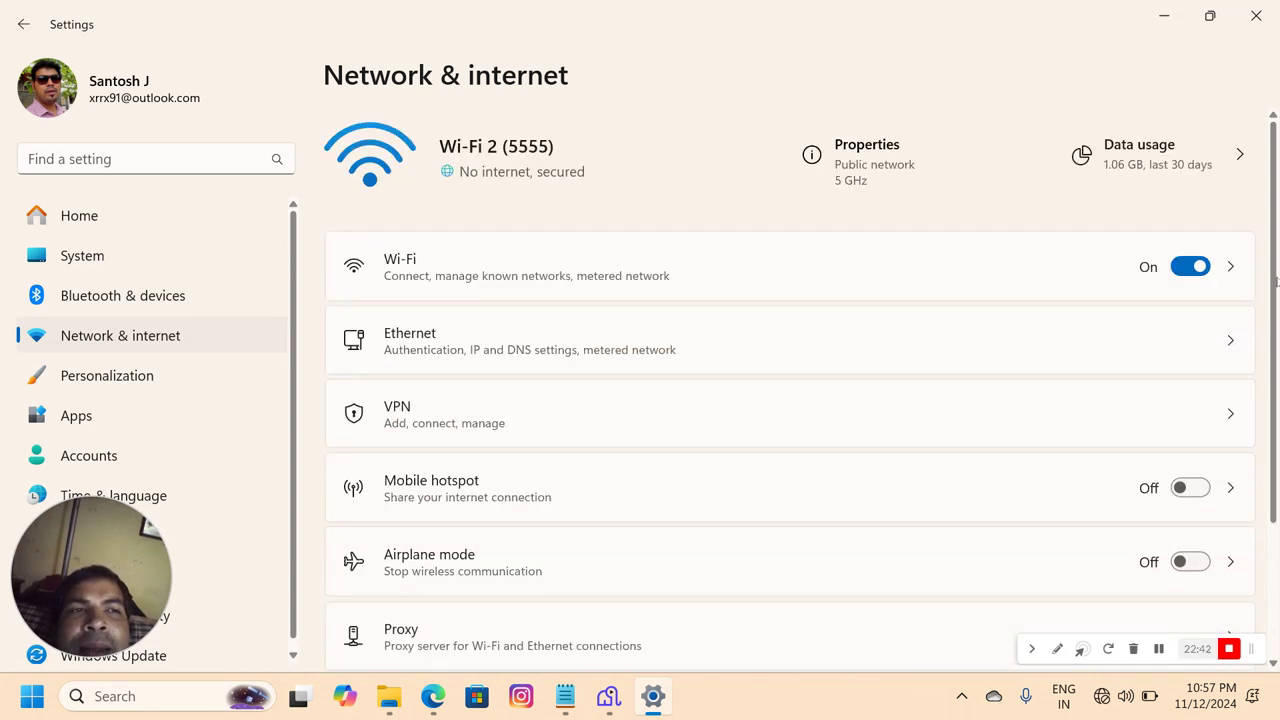
scroll(1266, 314, down, 1)
scroll(1260, 343, up, 1)
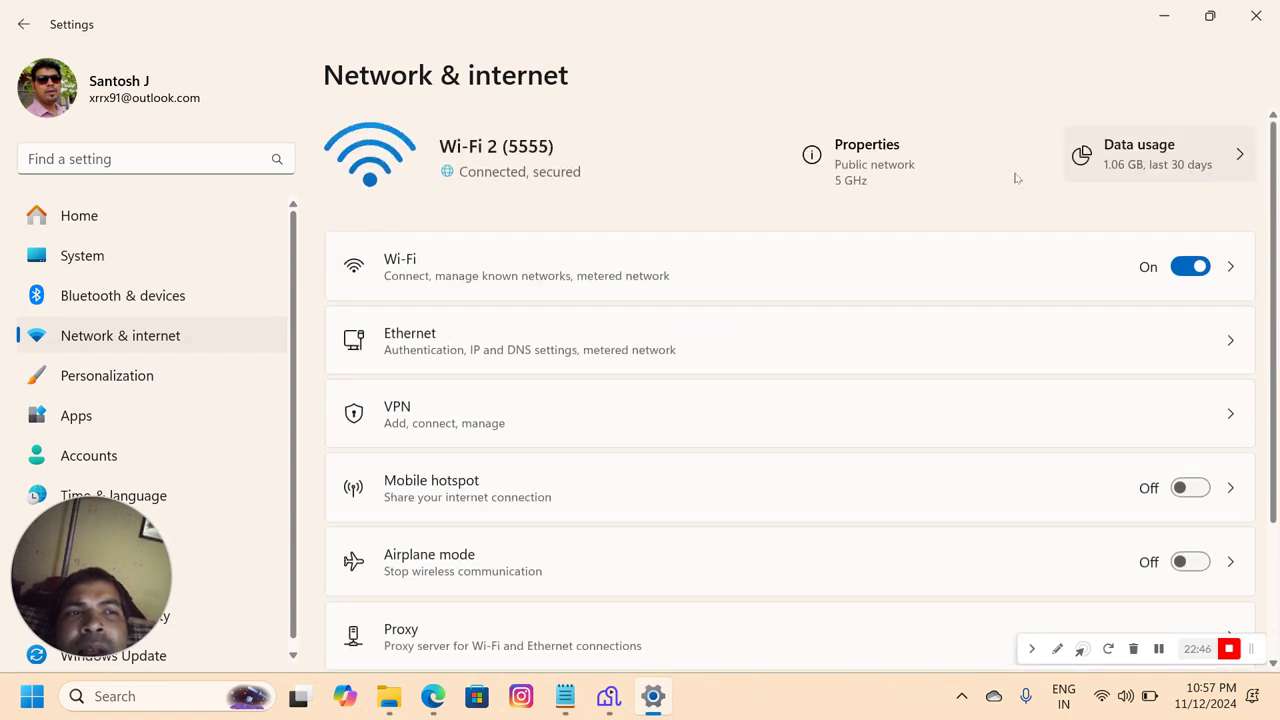
Open the Wi-Fi network's data usage and start a data limit with the limit type Daily.
click(1113, 175)
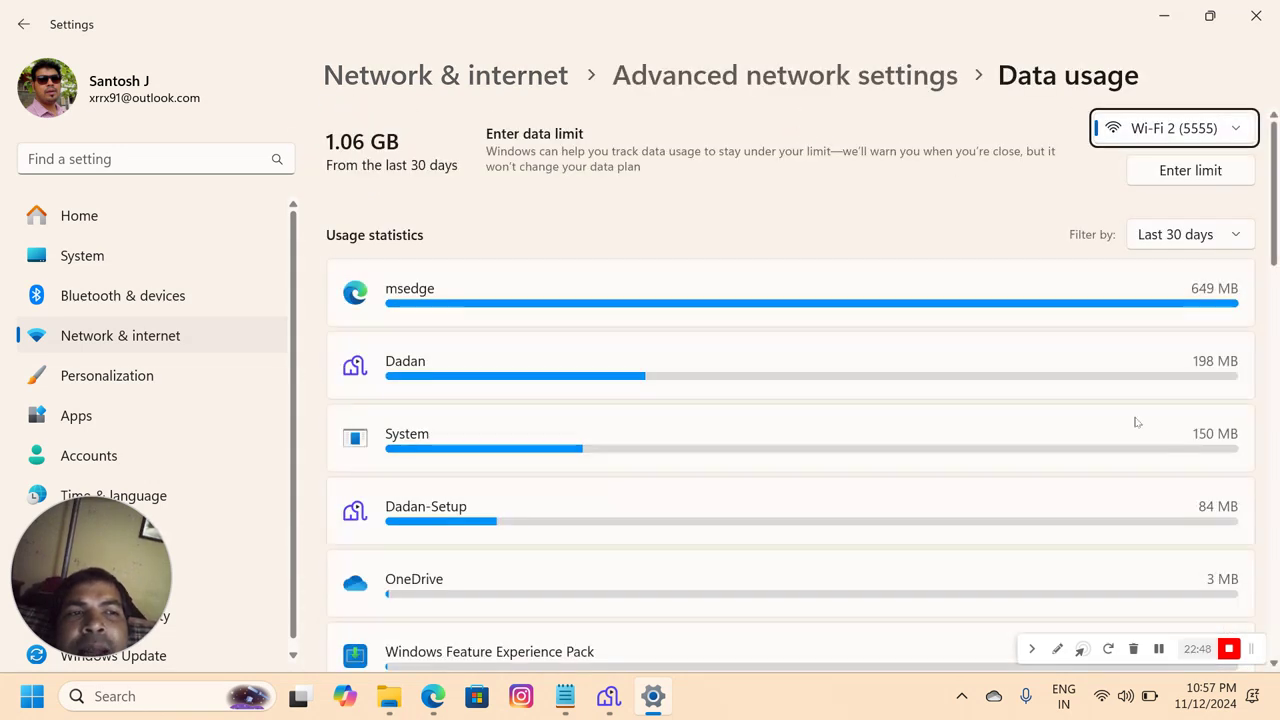
click(1170, 172)
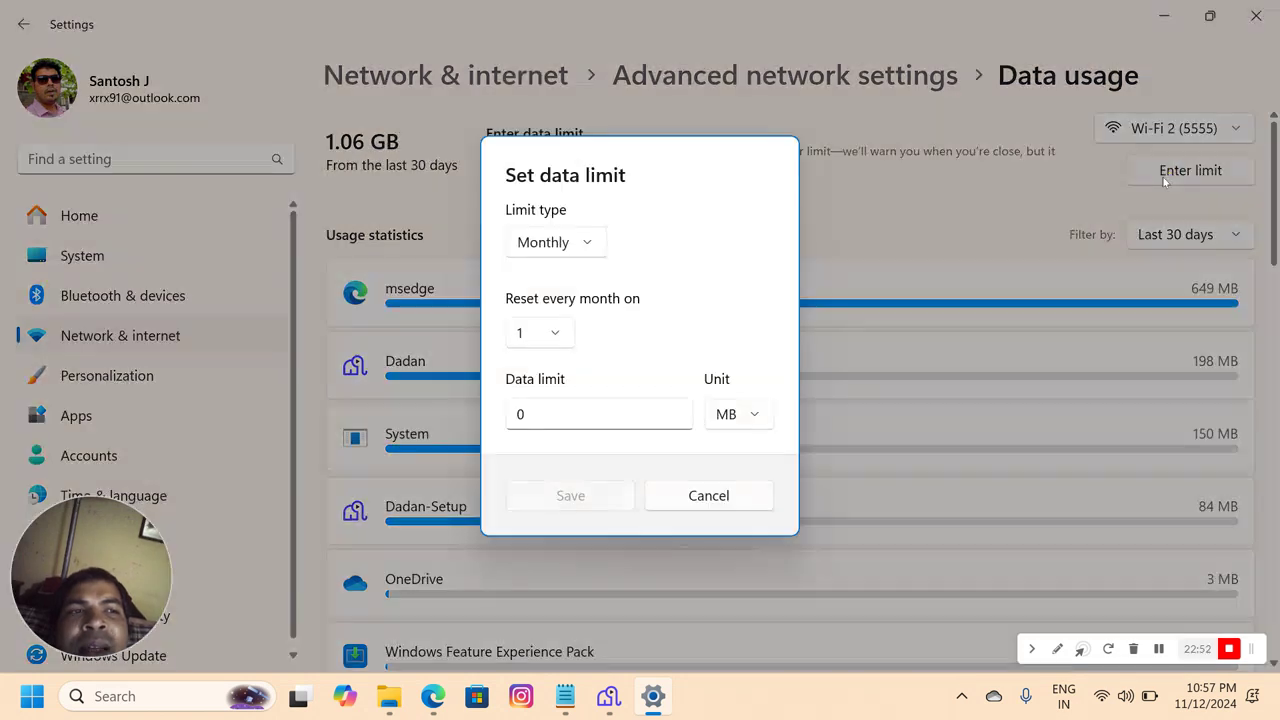
click(555, 250)
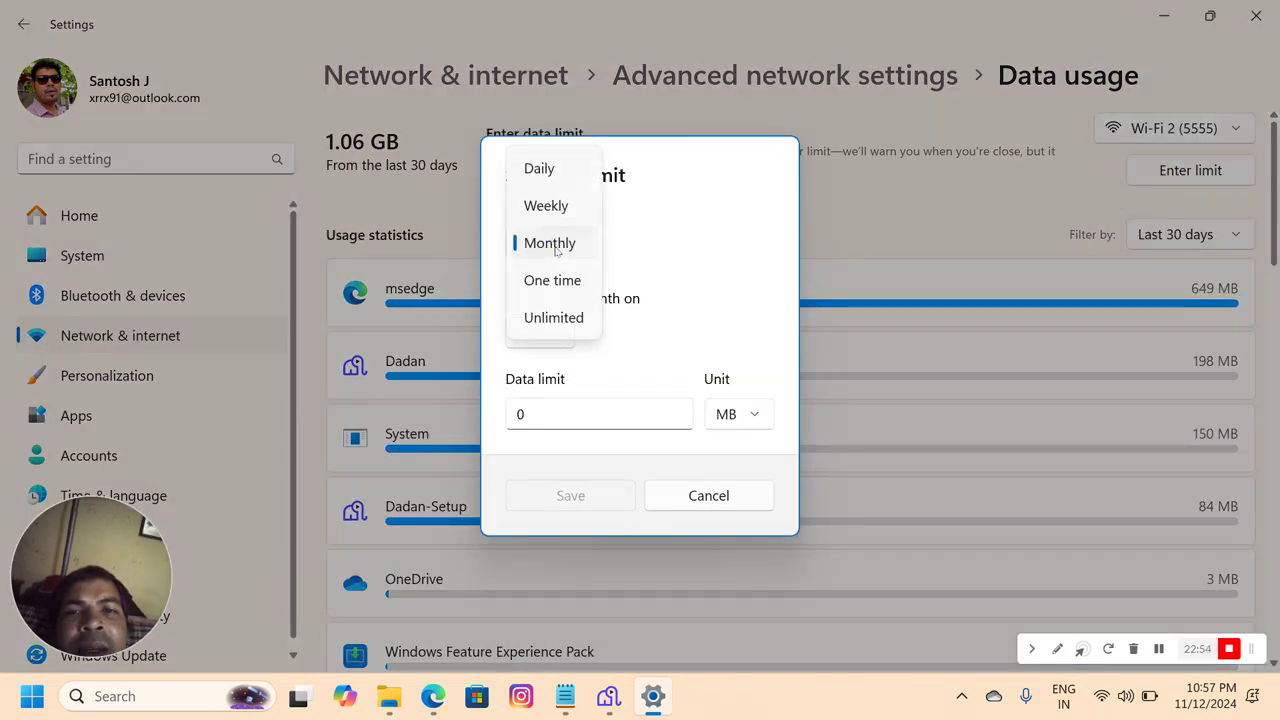
click(541, 168)
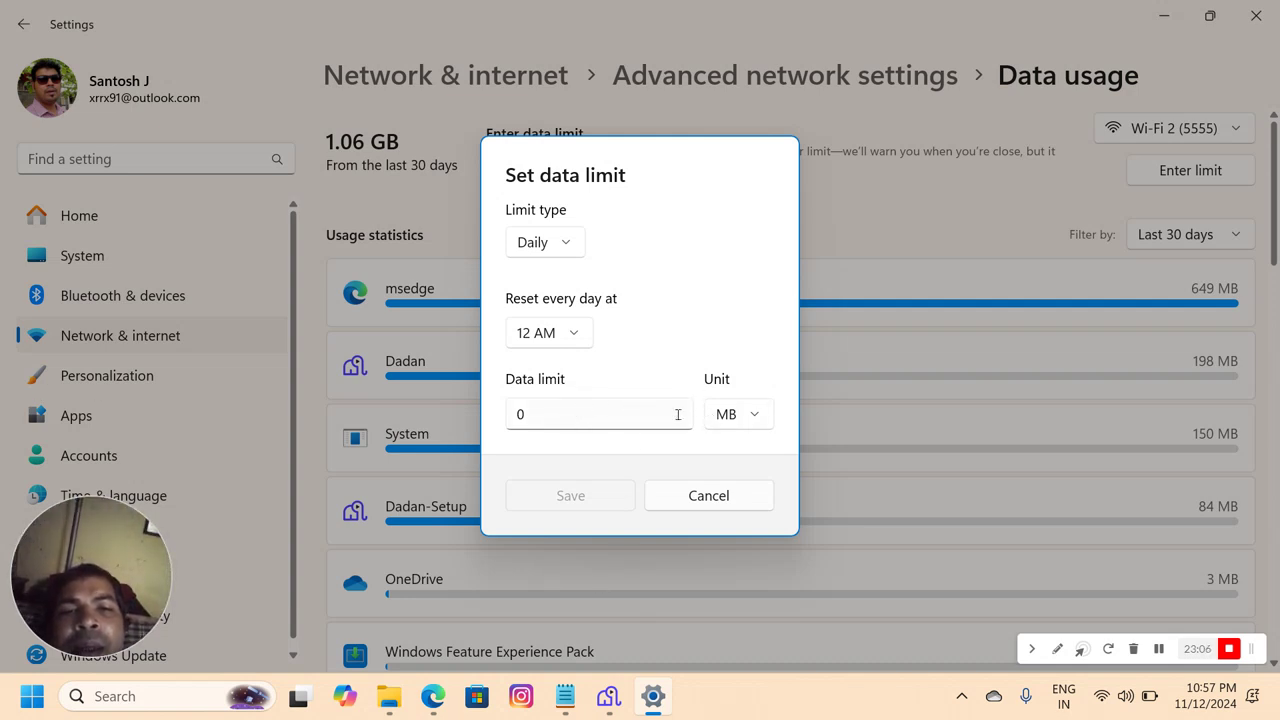
Enter 1000 MB as the daily data limit, check the available units, and cancel without saving.
click(512, 413)
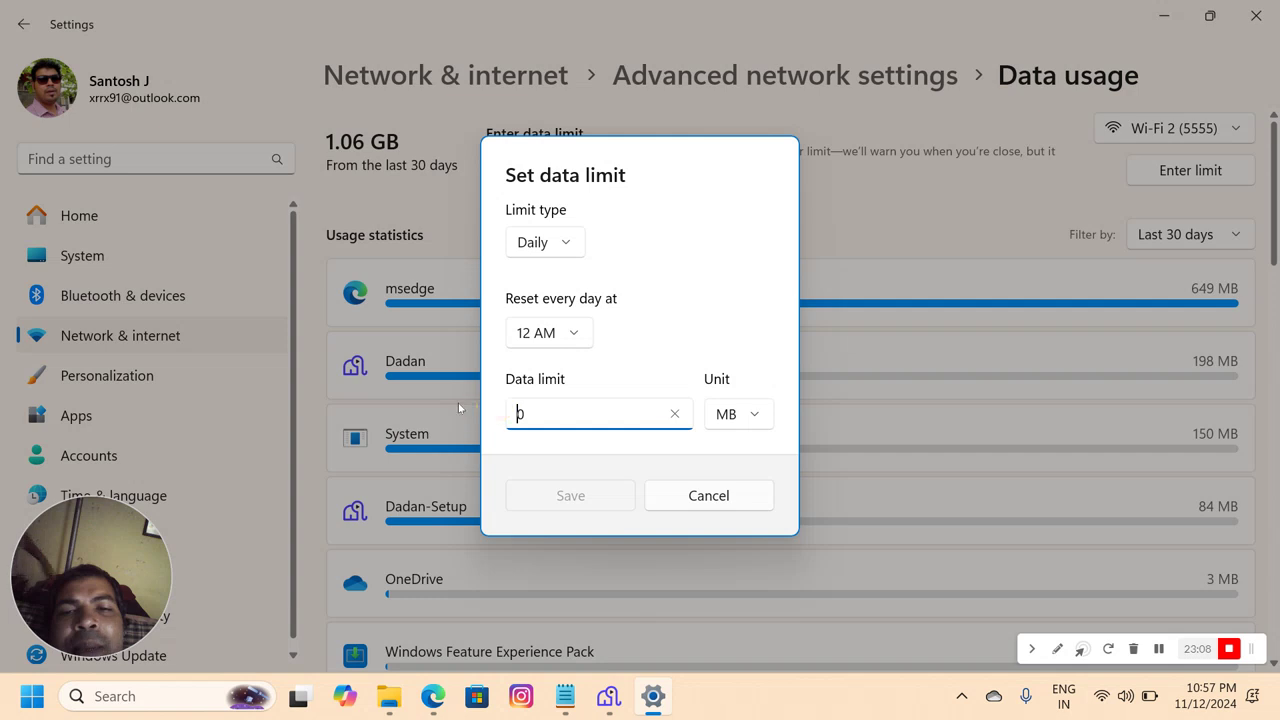
drag(535, 417, 478, 406)
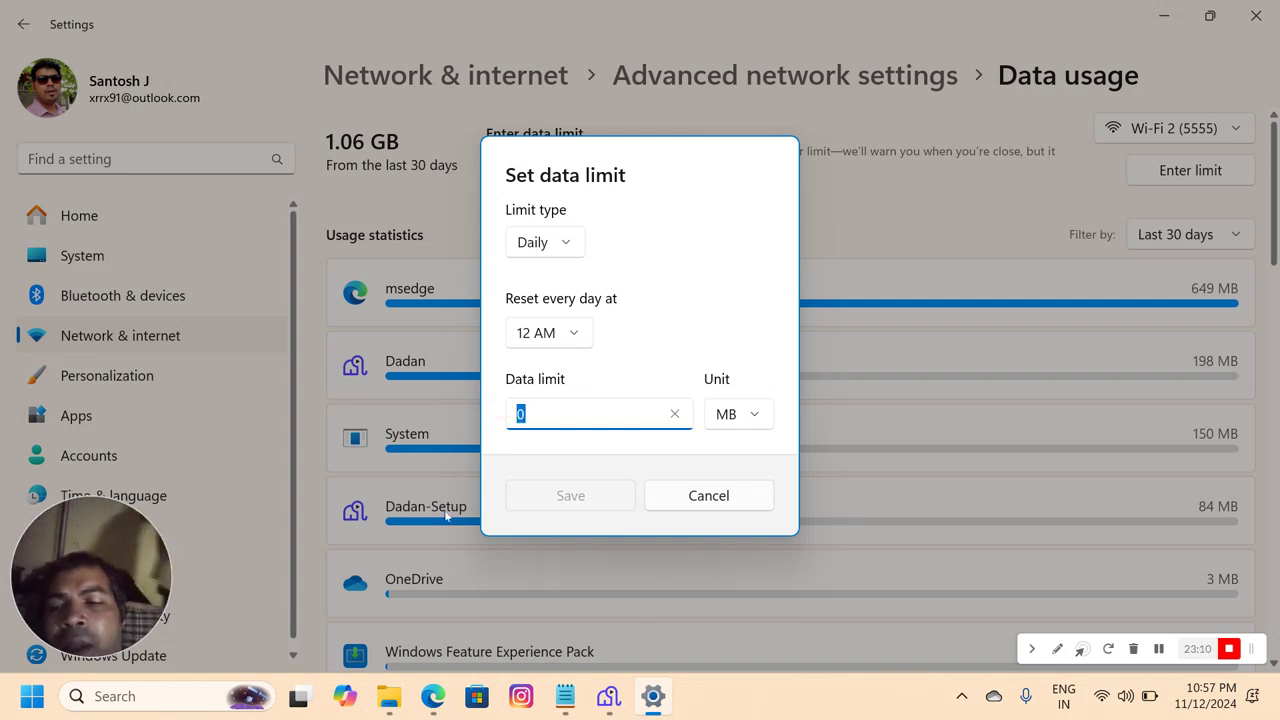
text(10)
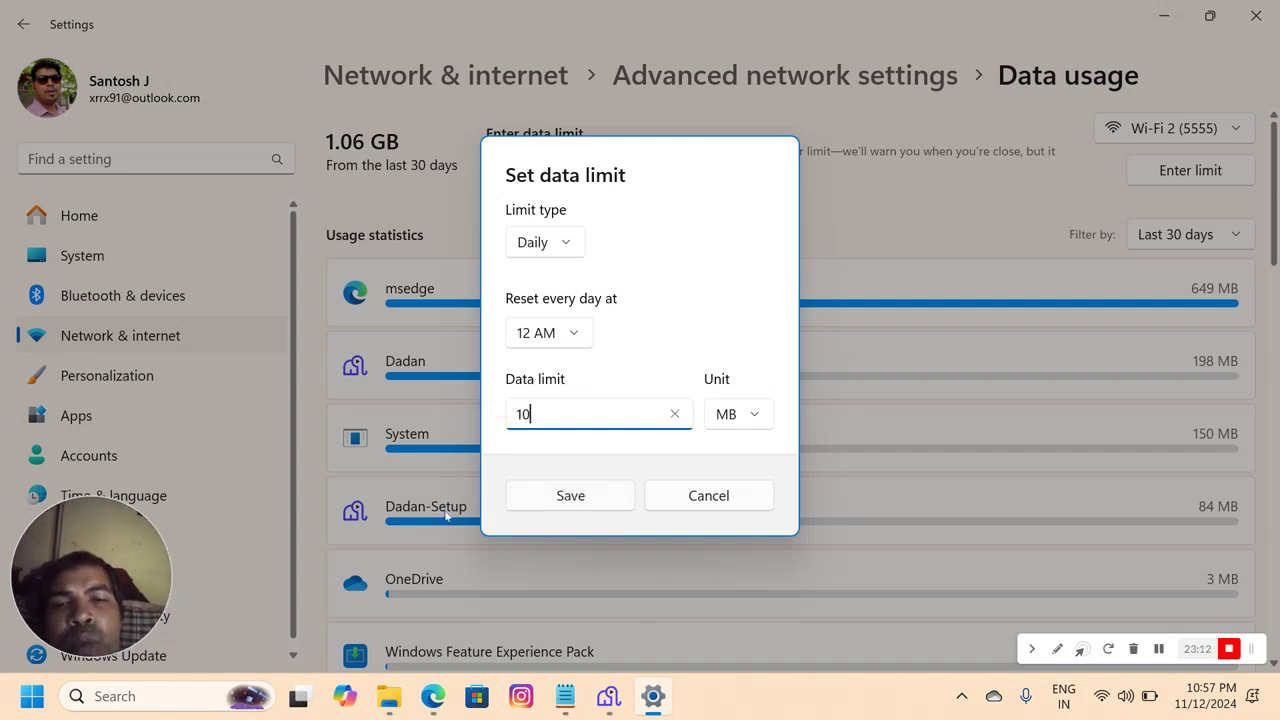
text(9)
key(BackSpace)
text(00)
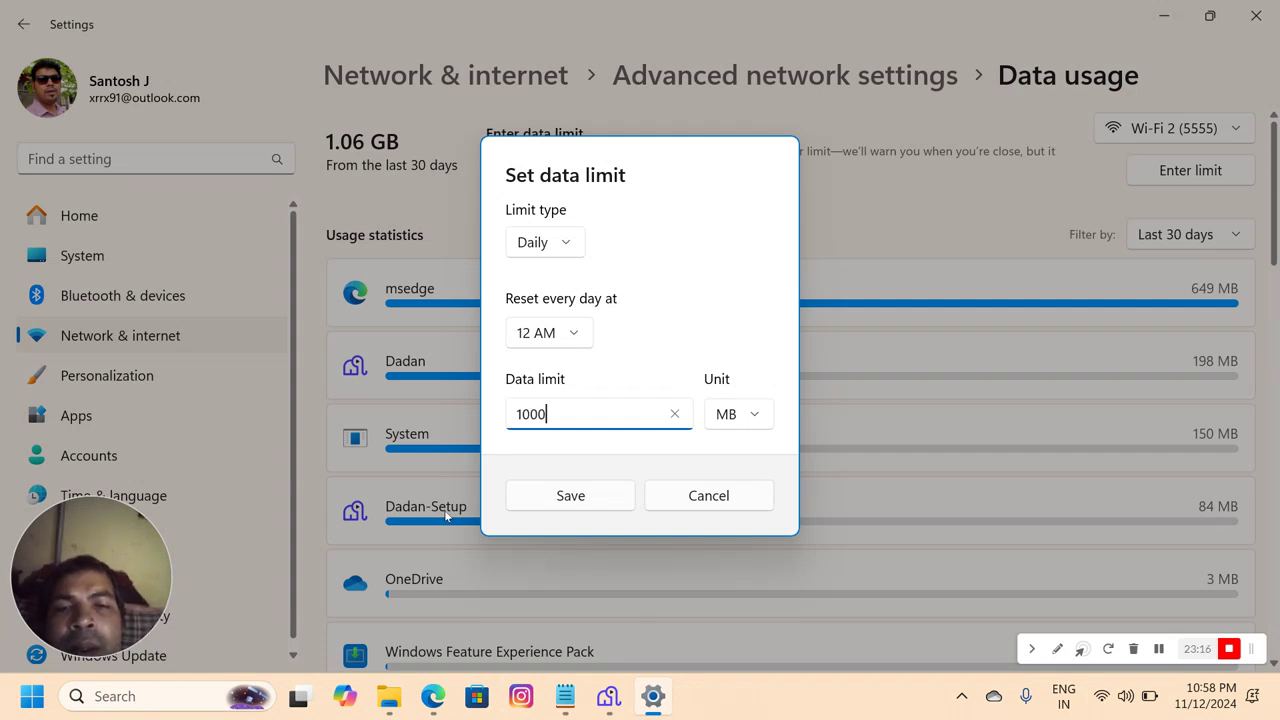
click(722, 426)
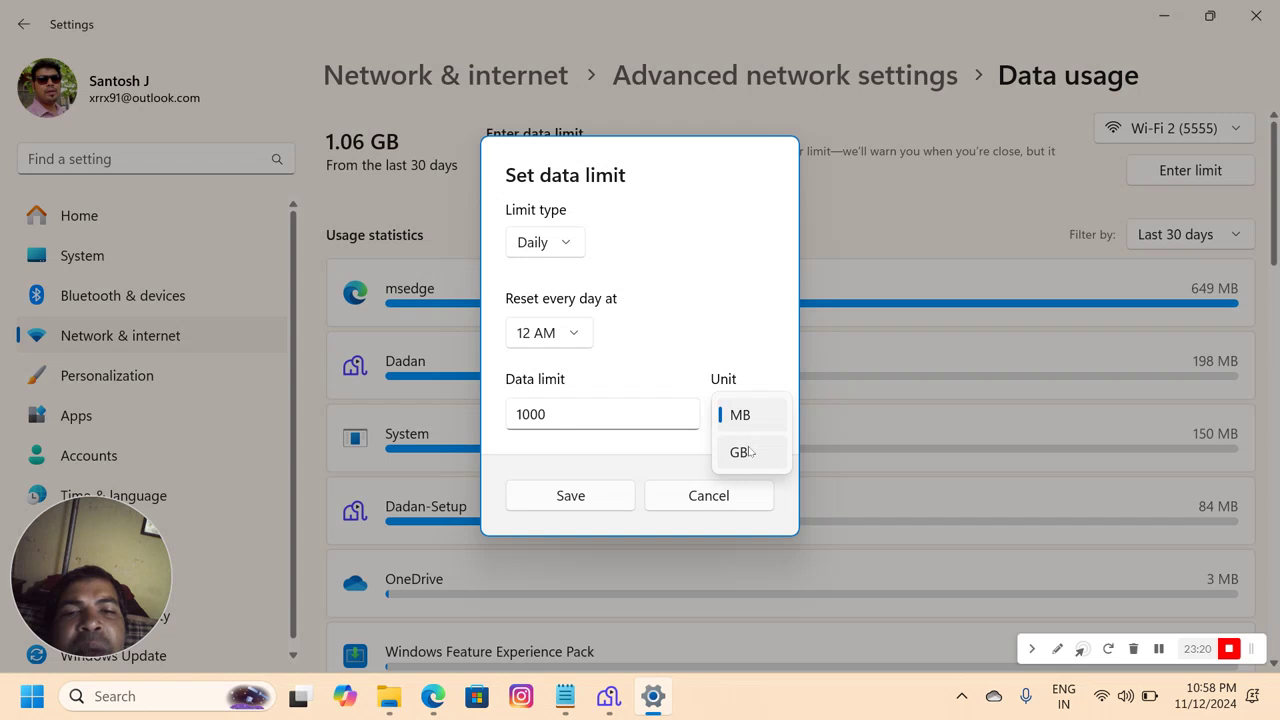
click(570, 460)
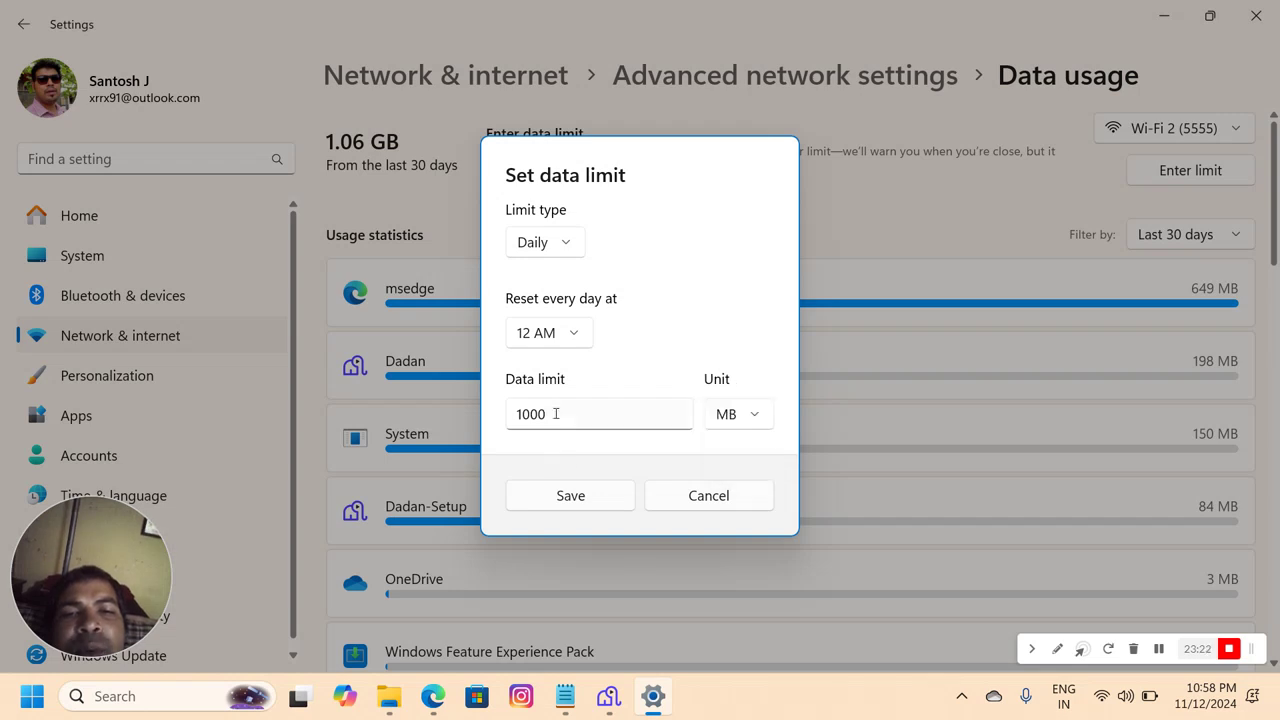
click(710, 497)
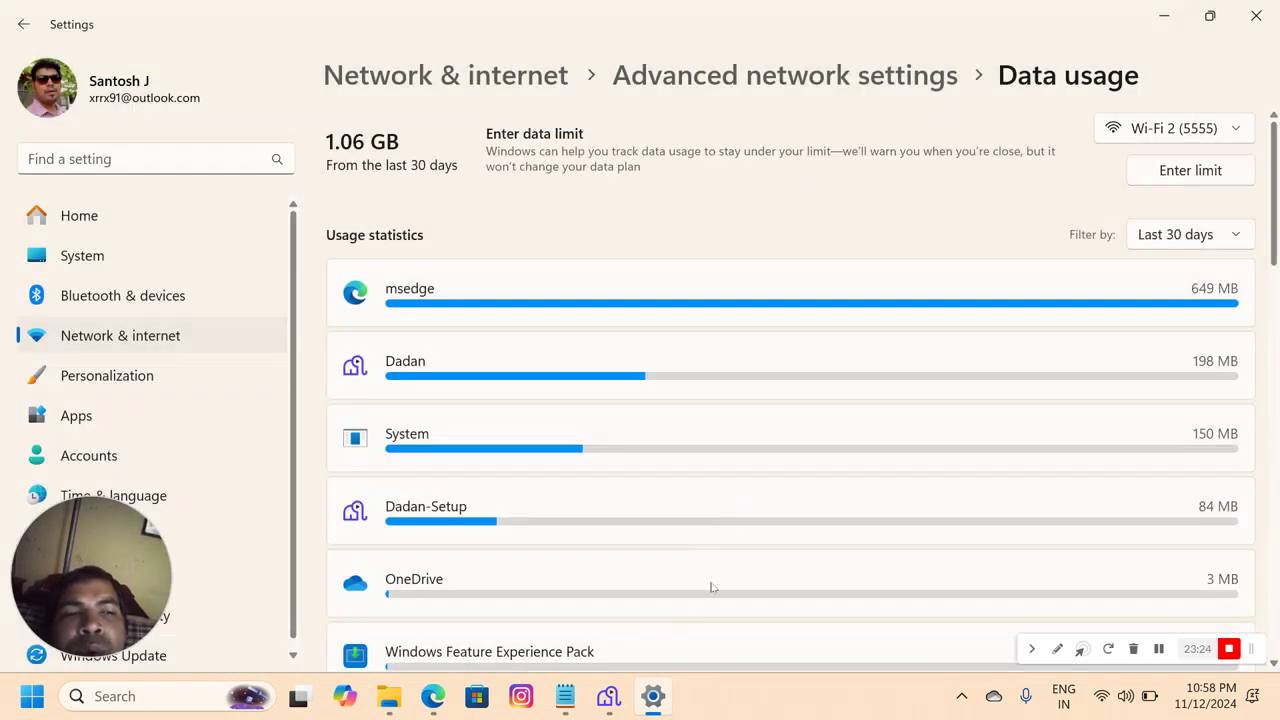
Look through the per-app data usage statistics down to the reset option and return to the Settings home page.
drag(1274, 183, 1252, 583)
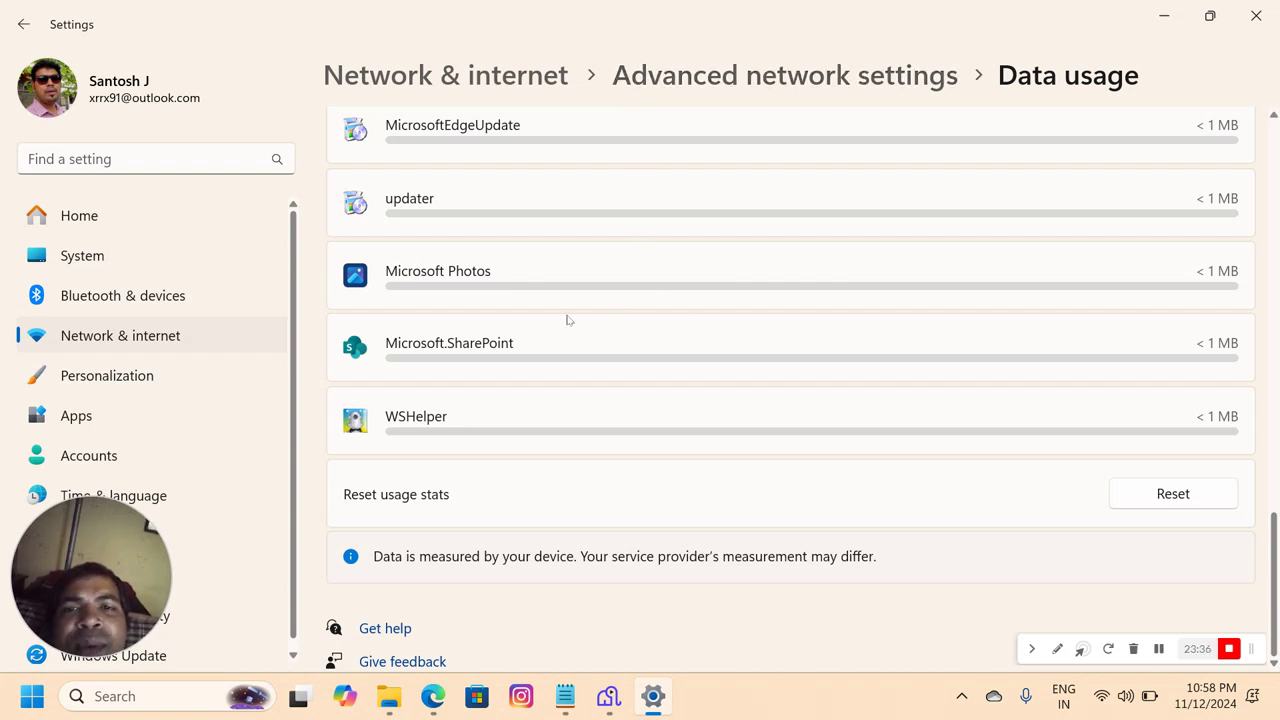
click(68, 210)
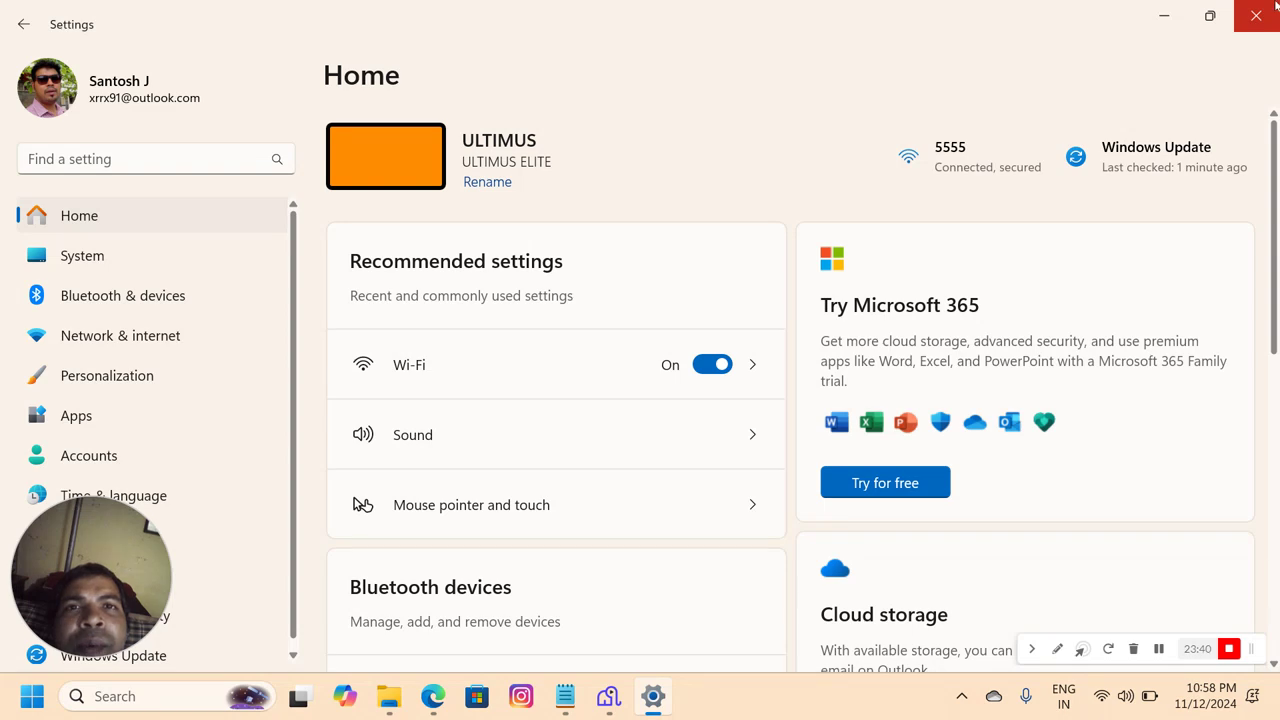
Close Settings and show the Windows 10/11 overview and Control Panel branches of the TCS training mind map in the browser.
click(1275, 5)
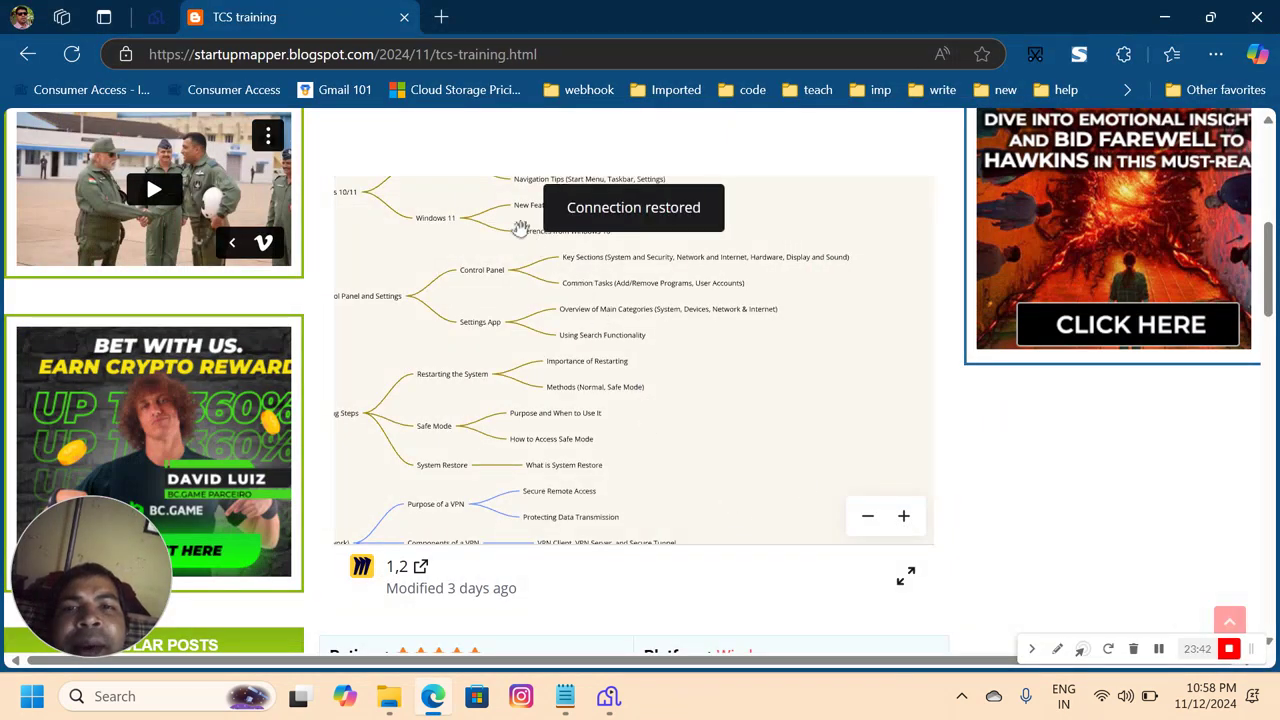
drag(503, 274, 563, 337)
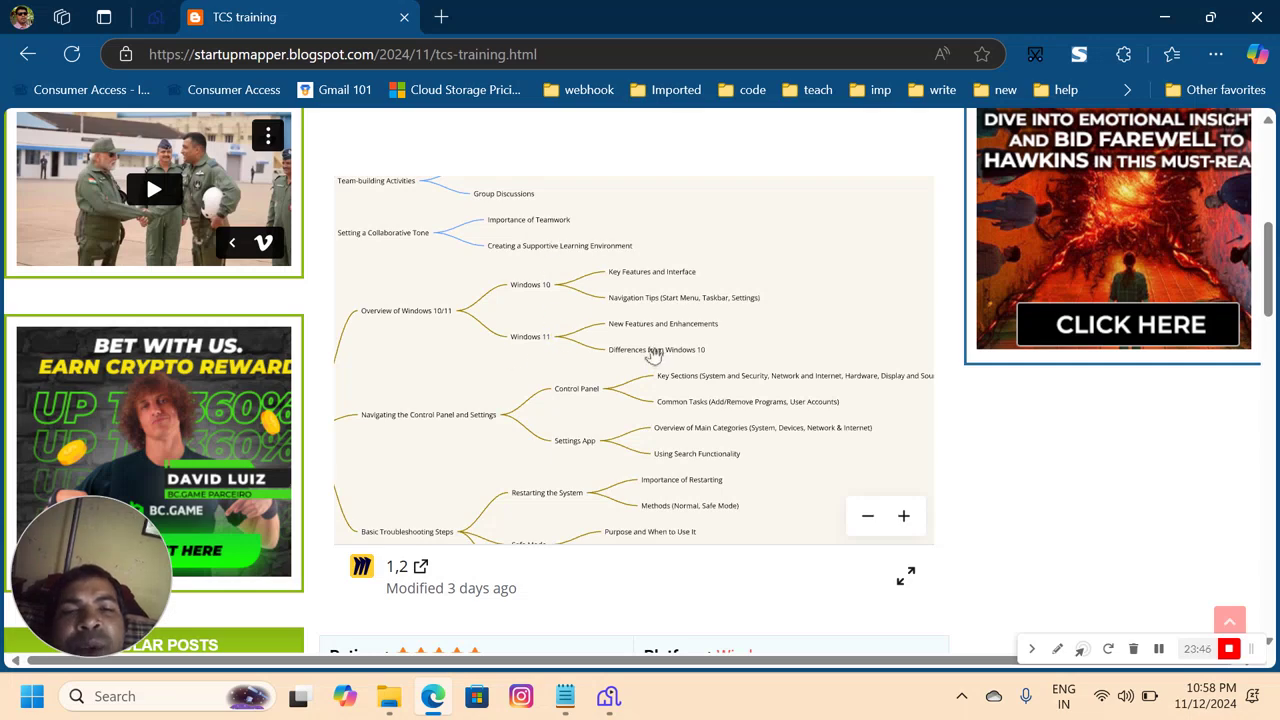